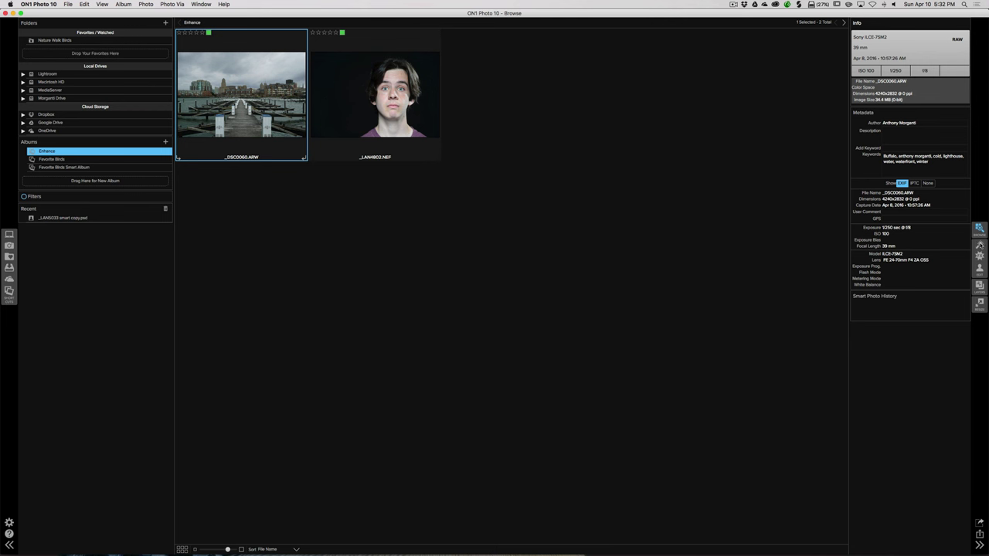
- Start editing a copy of _DSC0060.ARW in Enhance with Photoshop (Supports Layers) as the file format
{"action": "left_click", "coordinate": [980, 244]}
{"action": "left_click_drag", "start_coordinate": [531, 200], "coordinate": [532, 177]}
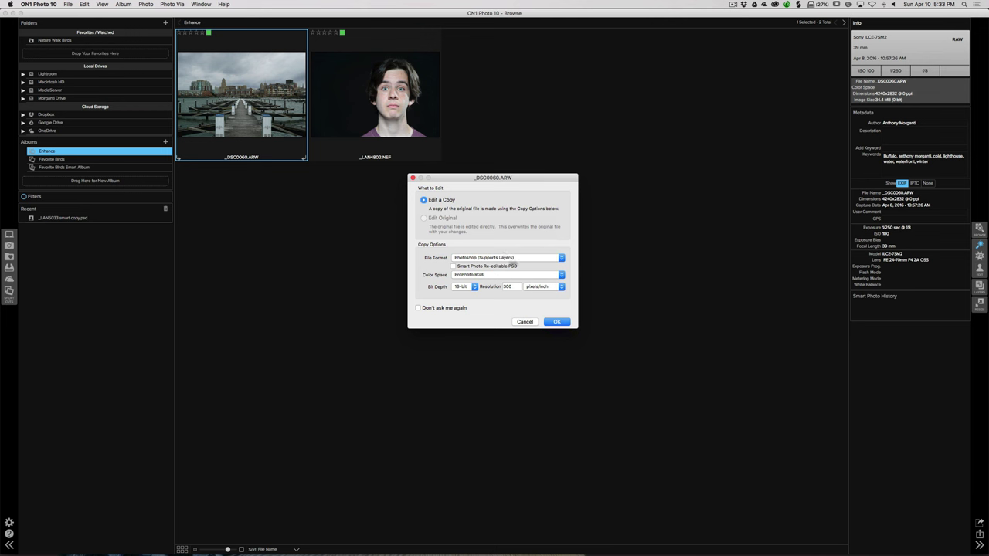
{"action": "left_click", "coordinate": [561, 260]}
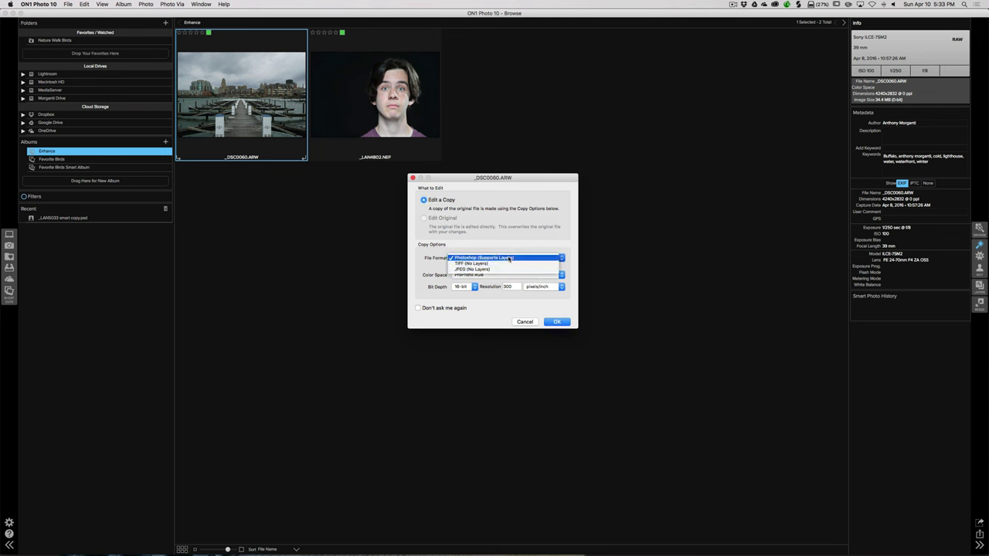
{"action": "left_click", "coordinate": [509, 258]}
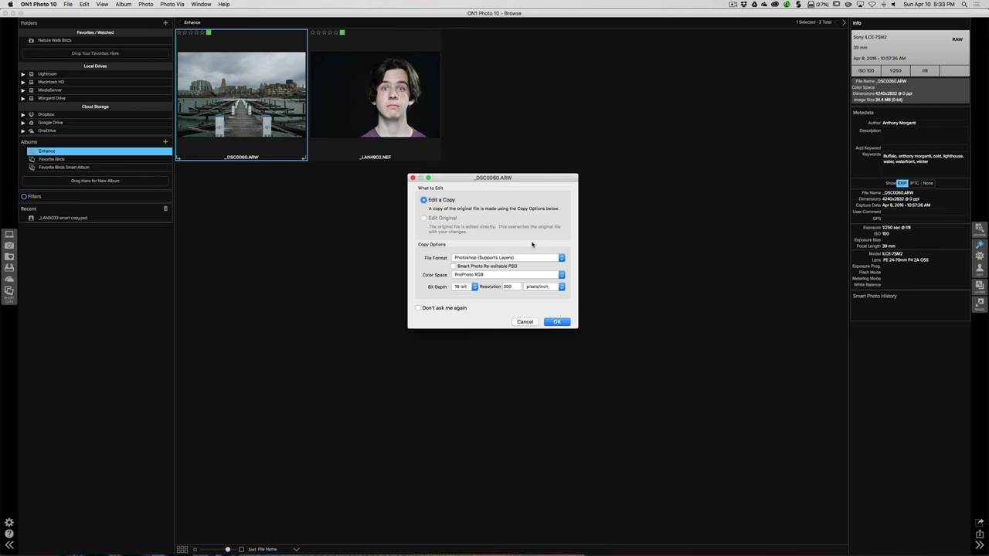
- Try the Smart Photo re-editable option and the TIFF and JPEG formats, then return to Photoshop format with Smart Photo off
{"action": "left_click", "coordinate": [453, 266]}
{"action": "left_click", "coordinate": [516, 261]}
{"action": "left_click", "coordinate": [512, 263]}
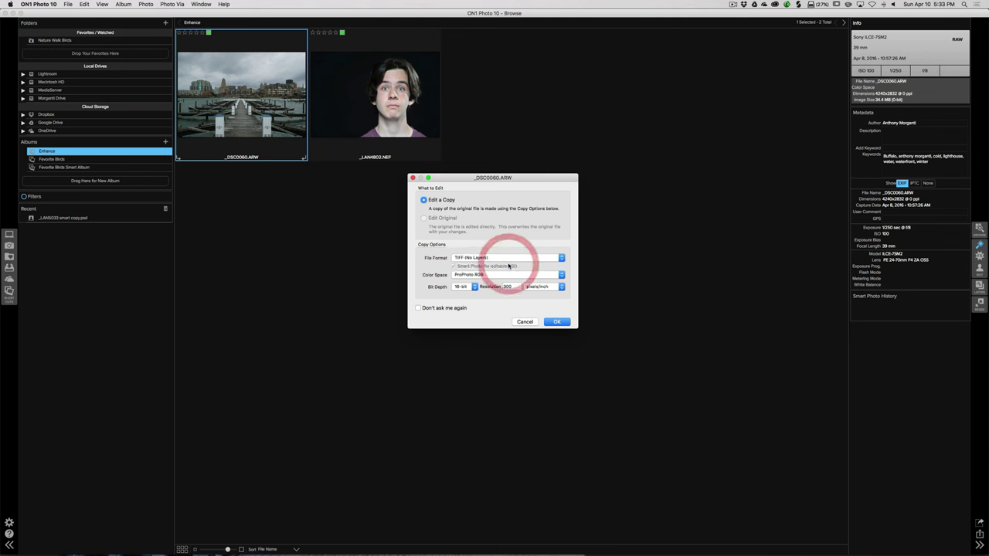
{"action": "left_click", "coordinate": [506, 259]}
{"action": "left_click", "coordinate": [494, 265]}
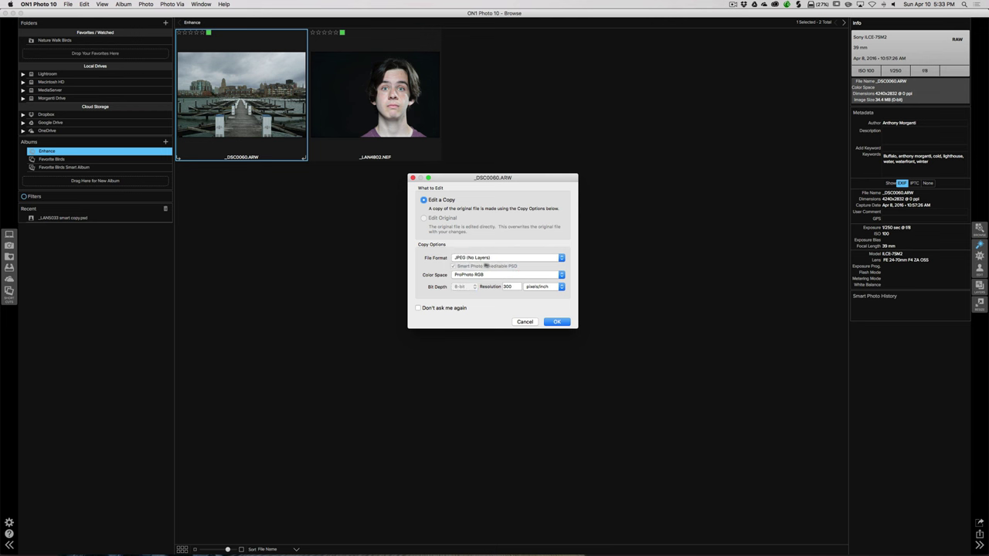
{"action": "left_click", "coordinate": [473, 257]}
{"action": "left_click", "coordinate": [476, 249]}
{"action": "left_click", "coordinate": [454, 267]}
{"action": "left_click", "coordinate": [453, 266]}
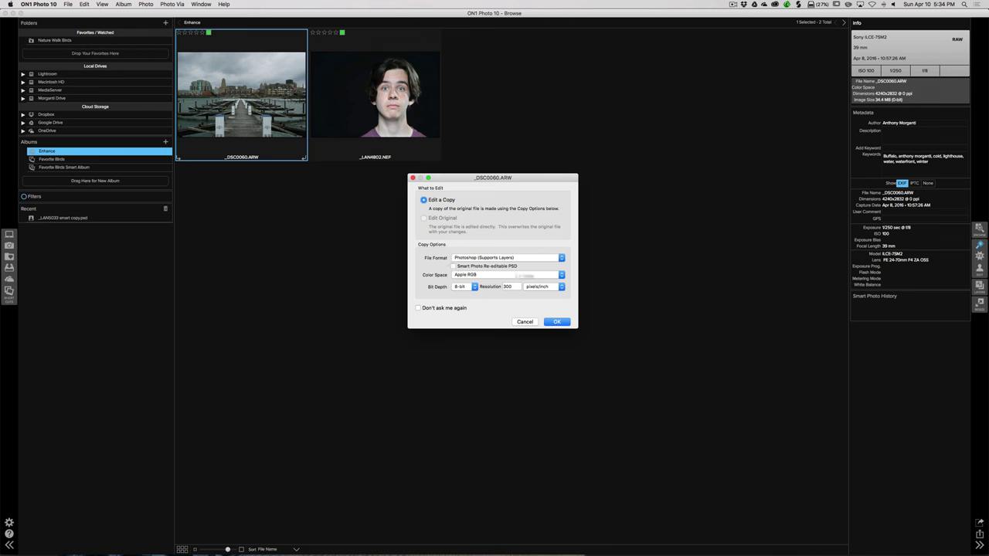
- Set the copy's color space to ProPhoto RGB and bit depth to 16-bit, and create the copy
{"action": "left_click", "coordinate": [561, 274]}
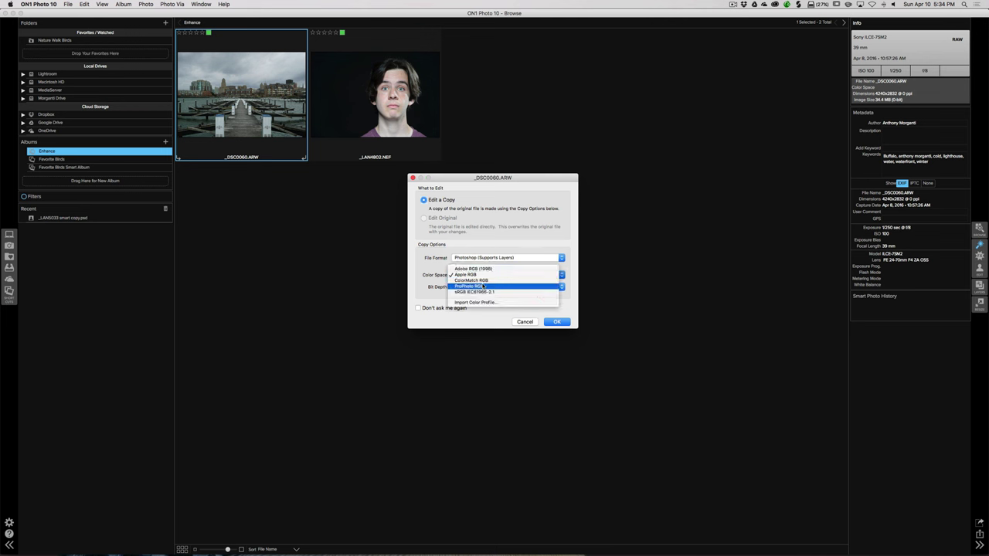
{"action": "left_click", "coordinate": [482, 286]}
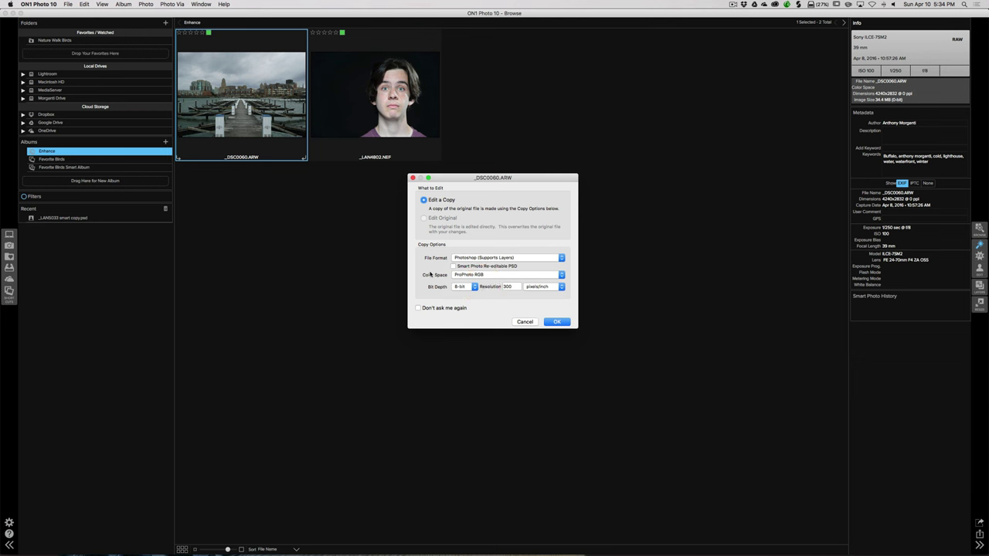
{"action": "left_click", "coordinate": [474, 286]}
{"action": "left_click", "coordinate": [469, 294]}
{"action": "left_click", "coordinate": [515, 286]}
{"action": "left_click", "coordinate": [557, 322]}
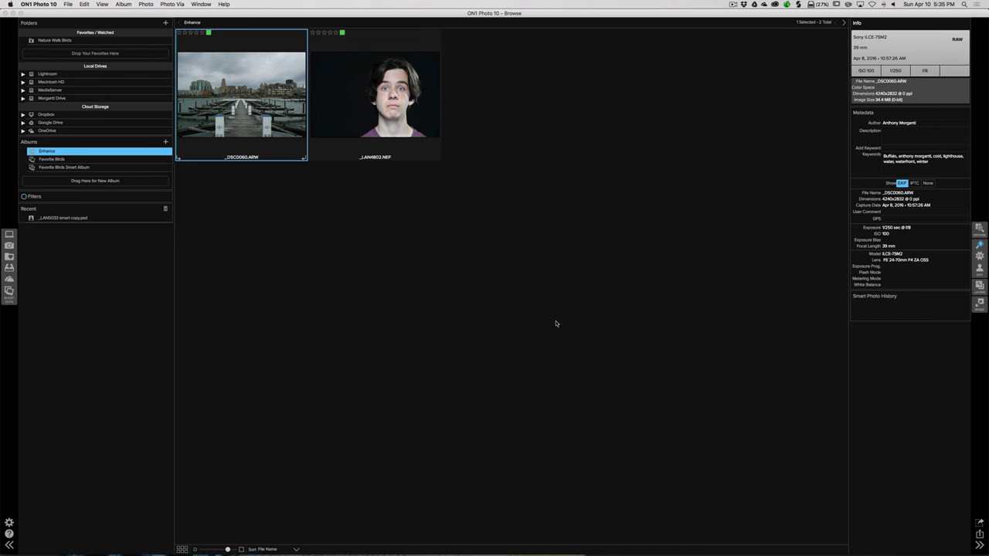
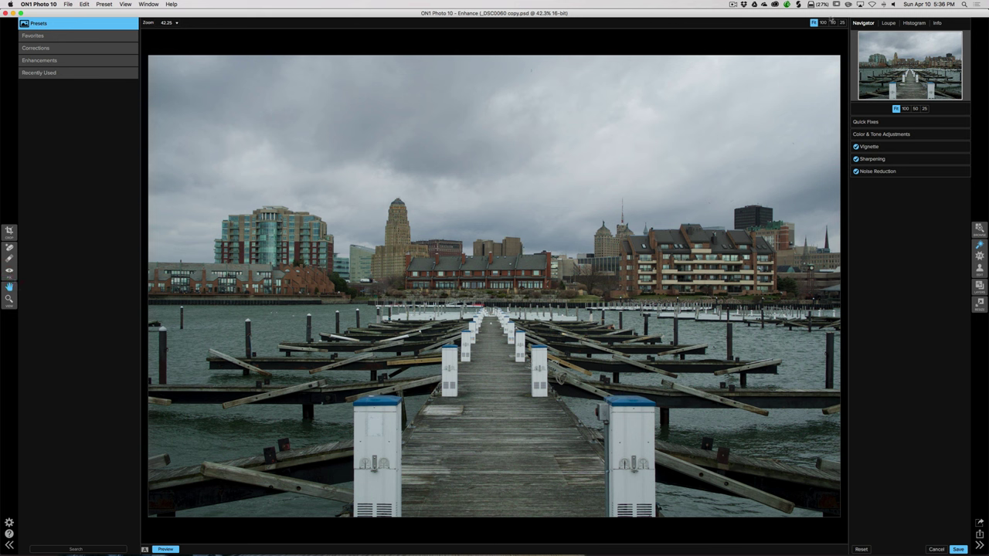
- Examine the waterfront photo at 100% and 200%, magnify the top of the tall tower, and return to the fitted view
{"action": "left_click", "coordinate": [824, 23]}
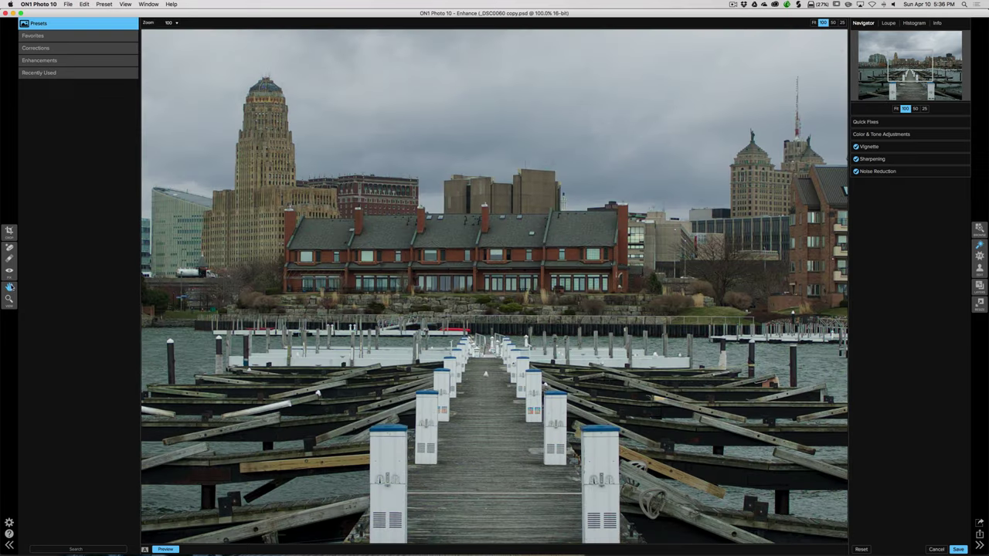
{"action": "left_click_drag", "start_coordinate": [536, 155], "coordinate": [676, 172]}
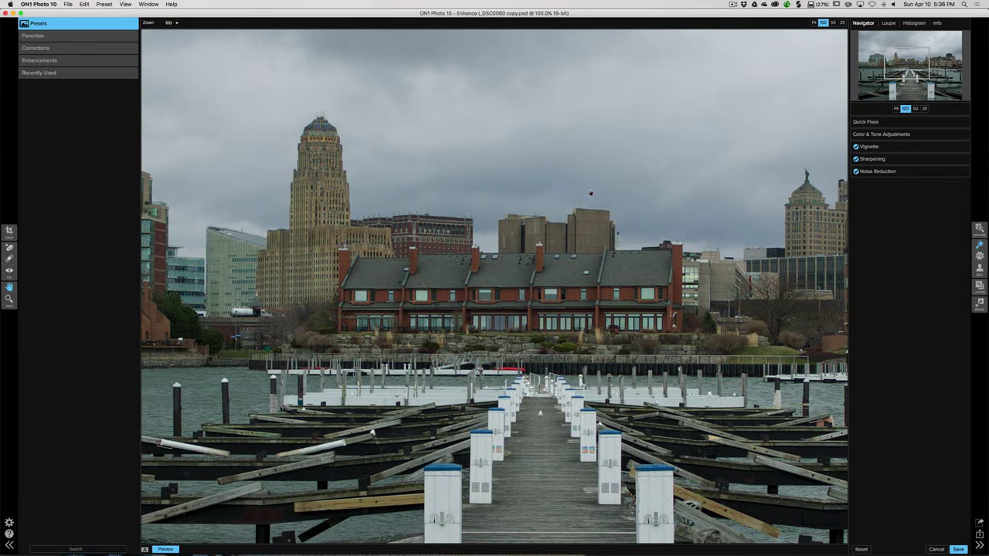
{"action": "left_click", "coordinate": [8, 300]}
{"action": "left_click", "coordinate": [495, 118]}
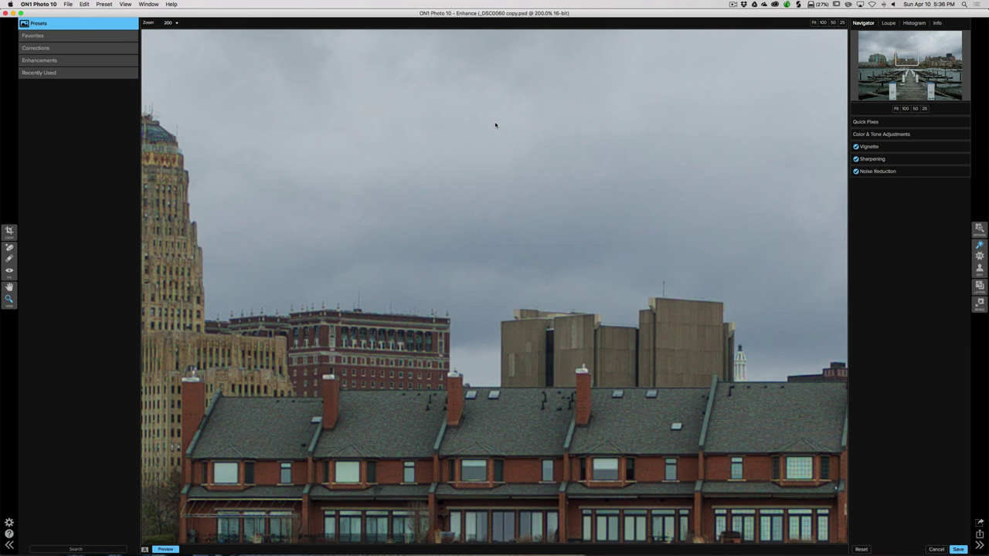
{"action": "key", "text": "alt"}
{"action": "left_click", "coordinate": [495, 122], "text": "alt"}
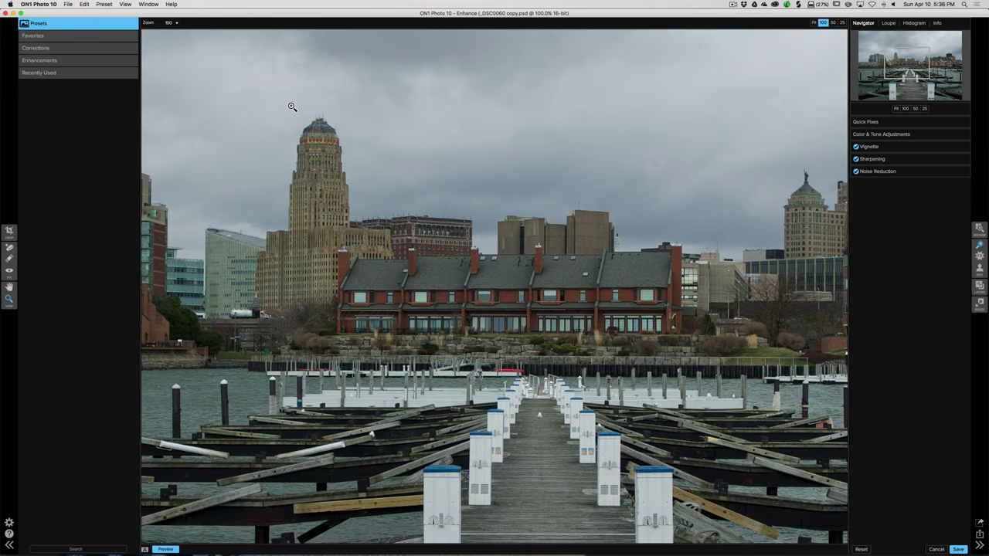
{"action": "left_click_drag", "start_coordinate": [292, 109], "coordinate": [436, 224]}
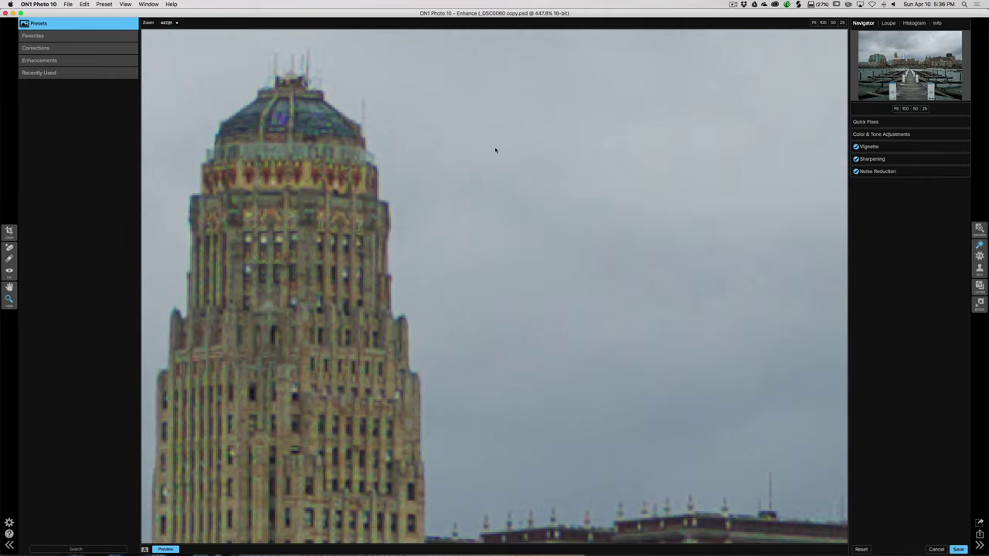
{"action": "left_click", "coordinate": [813, 24]}
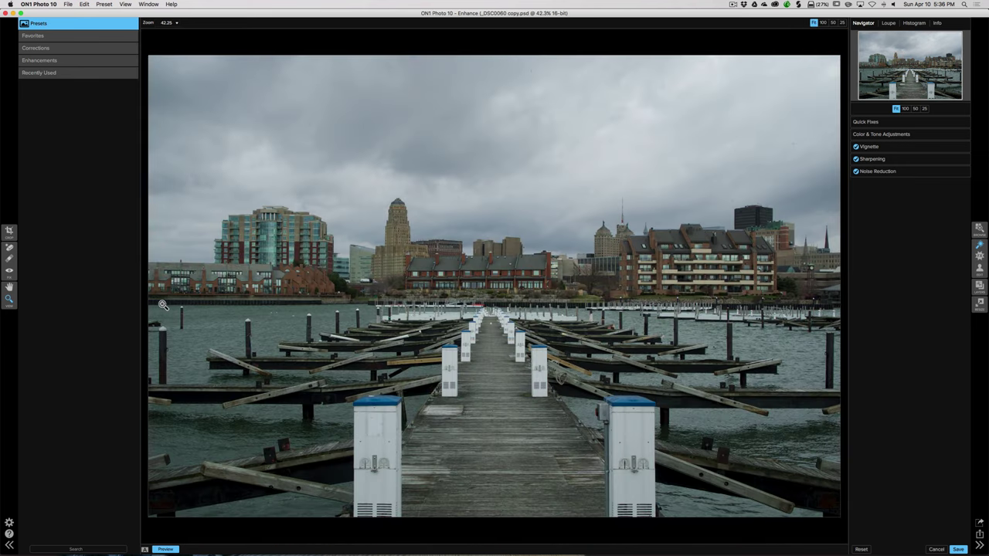
- Try cropping the photo from its upper edge, first in Freeform and then with the Original Ratio constraint
{"action": "left_click", "coordinate": [8, 231]}
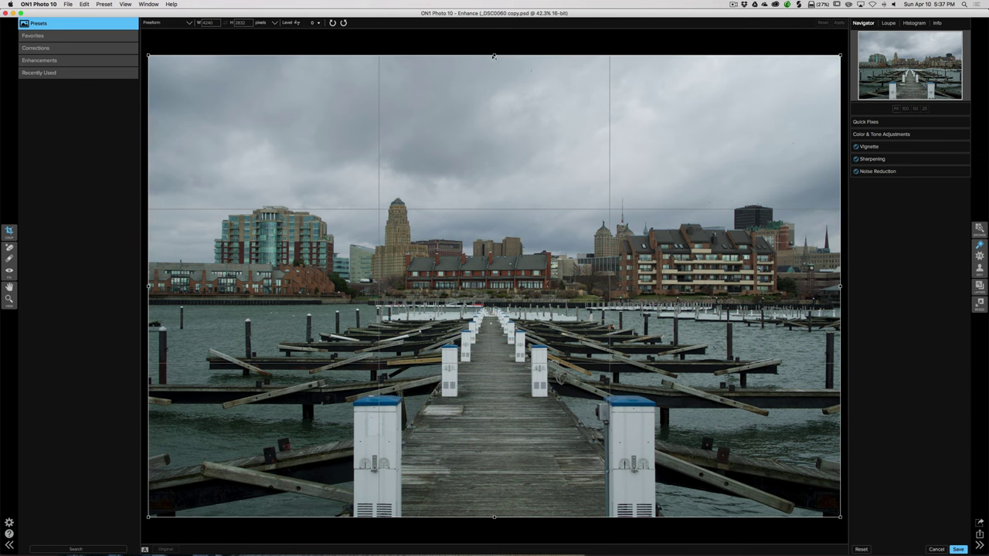
{"action": "mouse_move", "coordinate": [495, 55]}
{"action": "left_mouse_down"}
{"action": "mouse_move", "coordinate": [505, 226]}
{"action": "mouse_move", "coordinate": [506, 50]}
{"action": "left_mouse_up"}
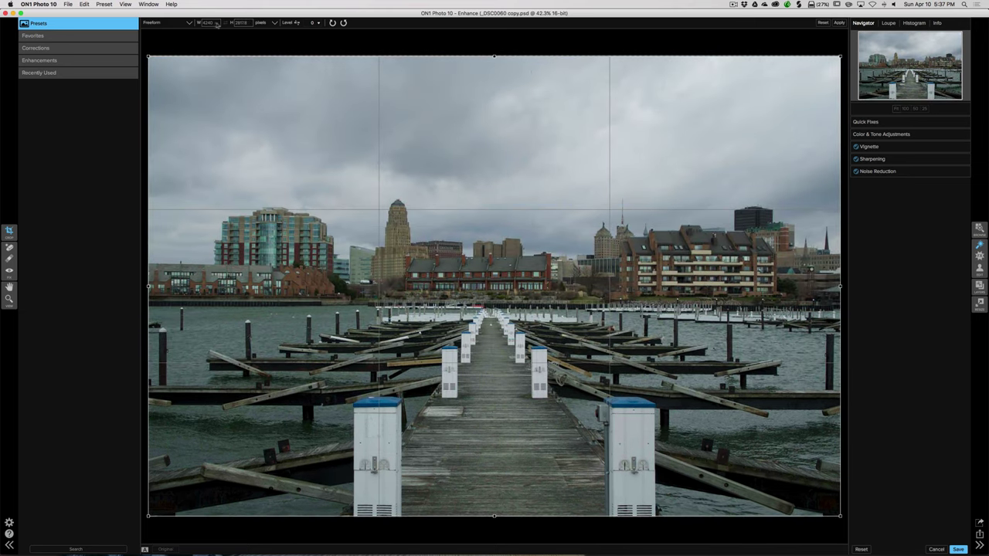
{"action": "left_click", "coordinate": [181, 23]}
{"action": "left_click", "coordinate": [162, 38]}
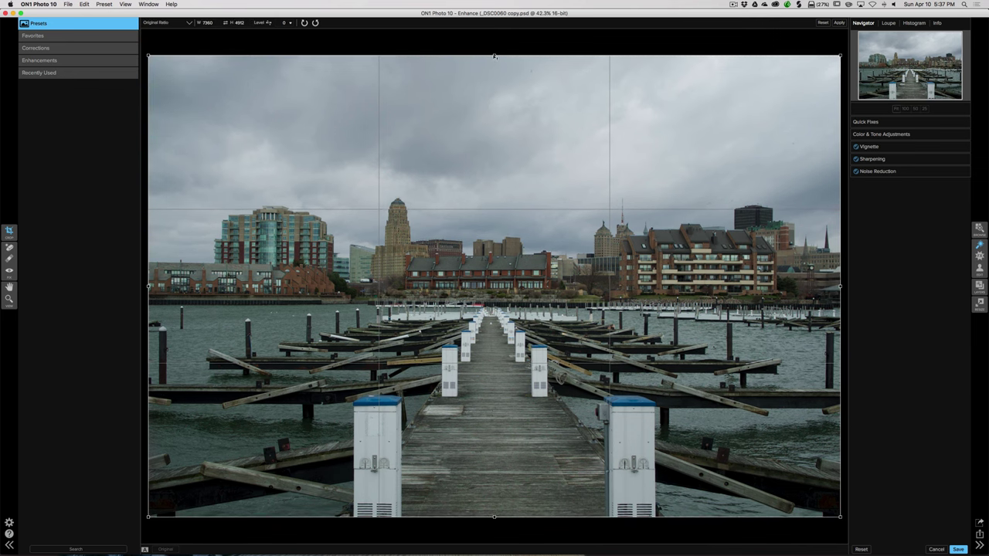
{"action": "left_click_drag", "start_coordinate": [494, 57], "coordinate": [499, 28]}
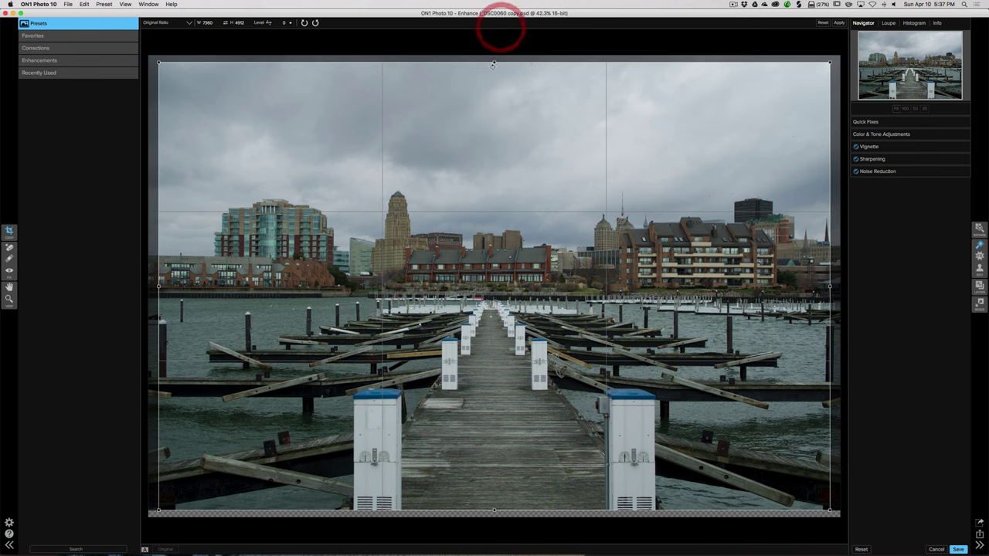
{"action": "left_click_drag", "start_coordinate": [495, 63], "coordinate": [493, 49]}
{"action": "left_click", "coordinate": [166, 22]}
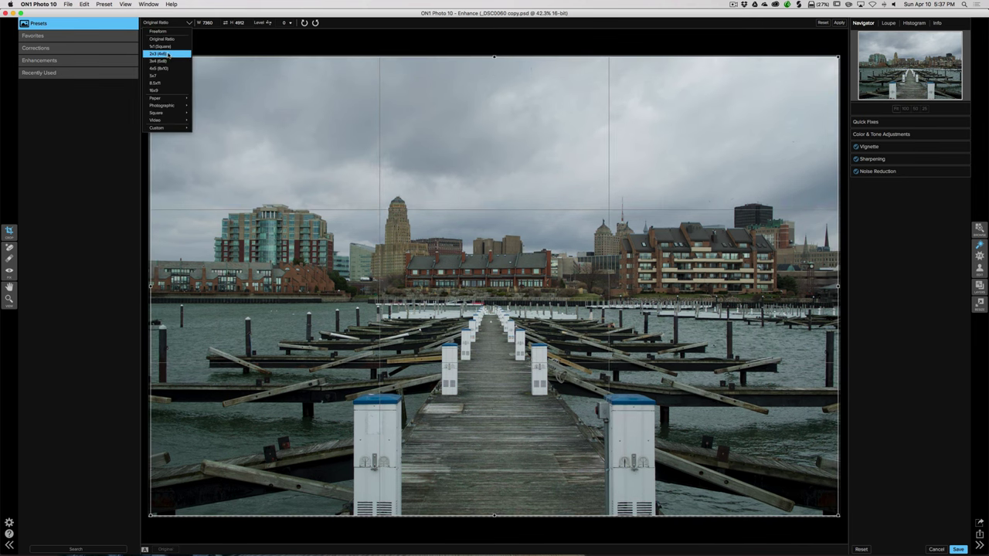
{"action": "left_click", "coordinate": [164, 25]}
{"action": "left_click", "coordinate": [164, 25]}
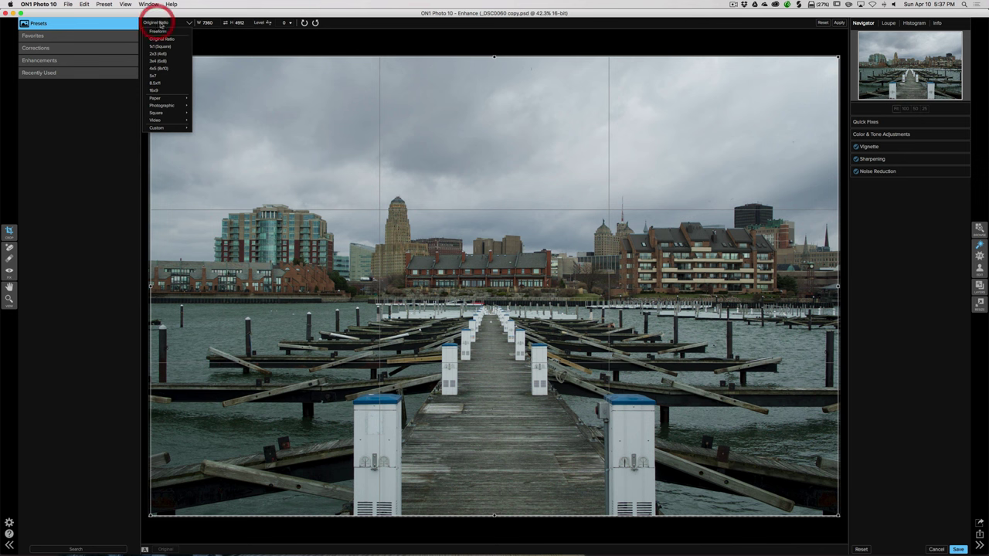
{"action": "left_click", "coordinate": [210, 24]}
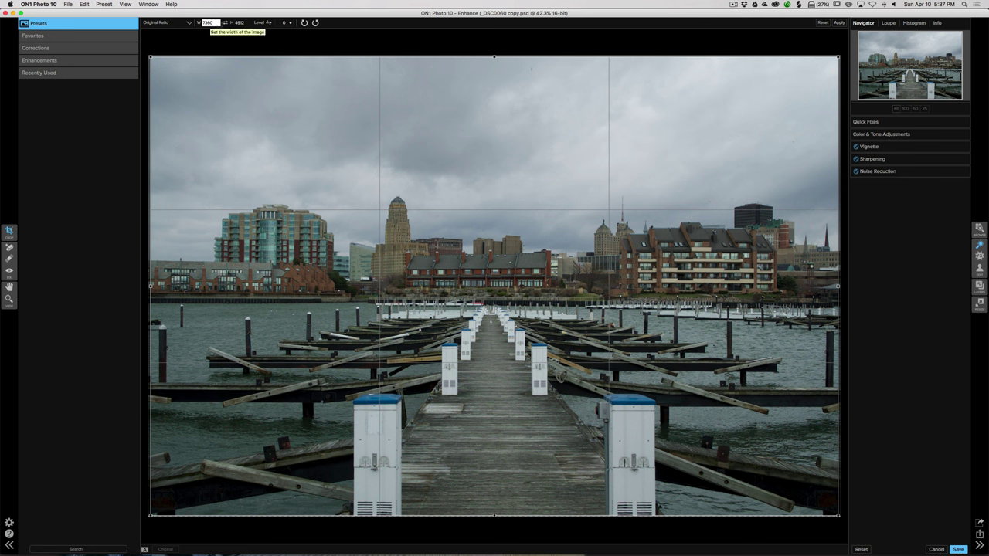
- Try levelling the photo along the far shoreline and rotating it by 8 degrees, and discard the crop changes
{"action": "left_click", "coordinate": [268, 23]}
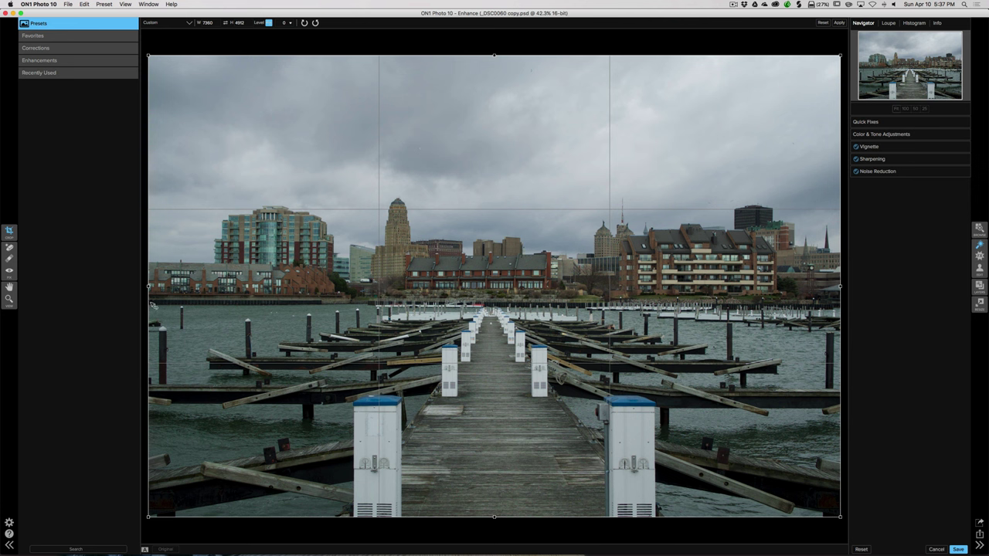
{"action": "left_click_drag", "start_coordinate": [153, 306], "coordinate": [823, 306]}
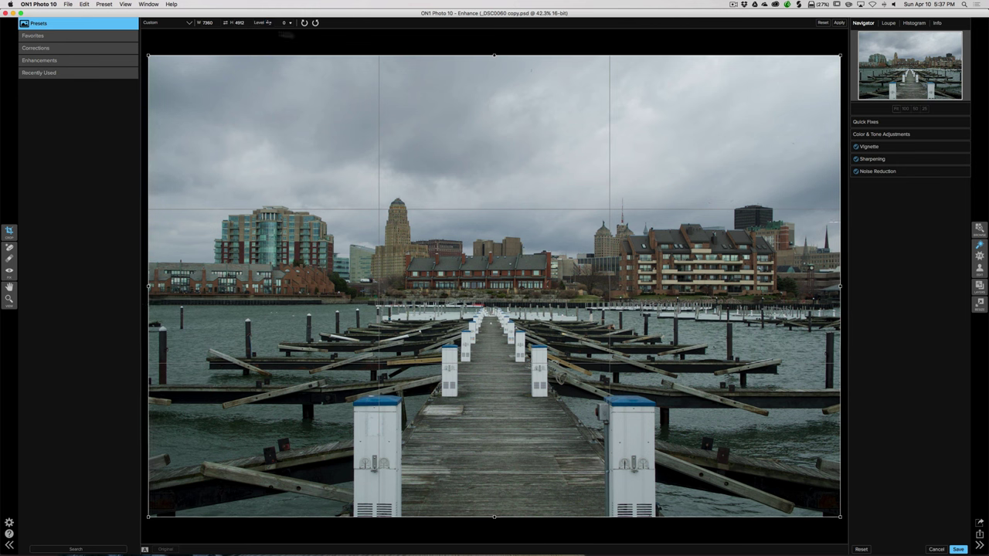
{"action": "left_click", "coordinate": [282, 22]}
{"action": "type", "text": "4"}
{"action": "key", "text": "Return"}
{"action": "mouse_move", "coordinate": [272, 31]}
{"action": "left_mouse_down"}
{"action": "mouse_move", "coordinate": [260, 29]}
{"action": "mouse_move", "coordinate": [270, 33]}
{"action": "left_mouse_up"}
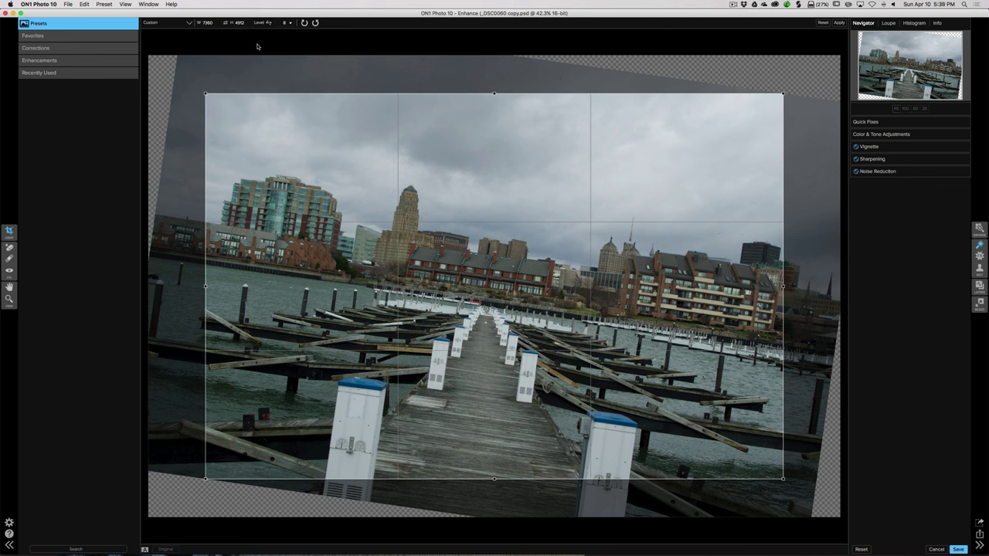
{"action": "key", "text": "super+z"}
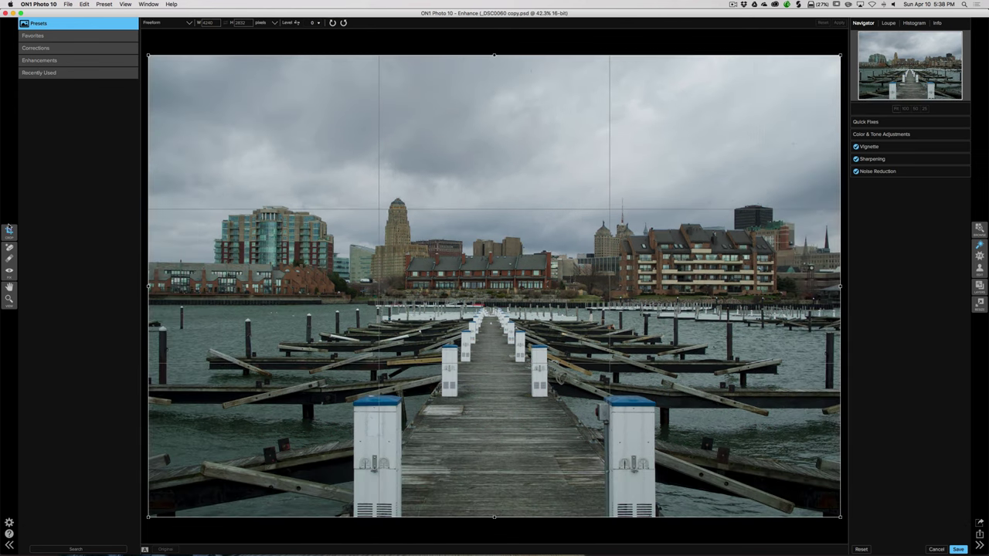
- Browse the presets in the Favorites, Corrections, Enhancements and Recently Used categories
{"action": "left_click", "coordinate": [30, 35]}
{"action": "left_click", "coordinate": [30, 35]}
{"action": "left_click", "coordinate": [29, 36]}
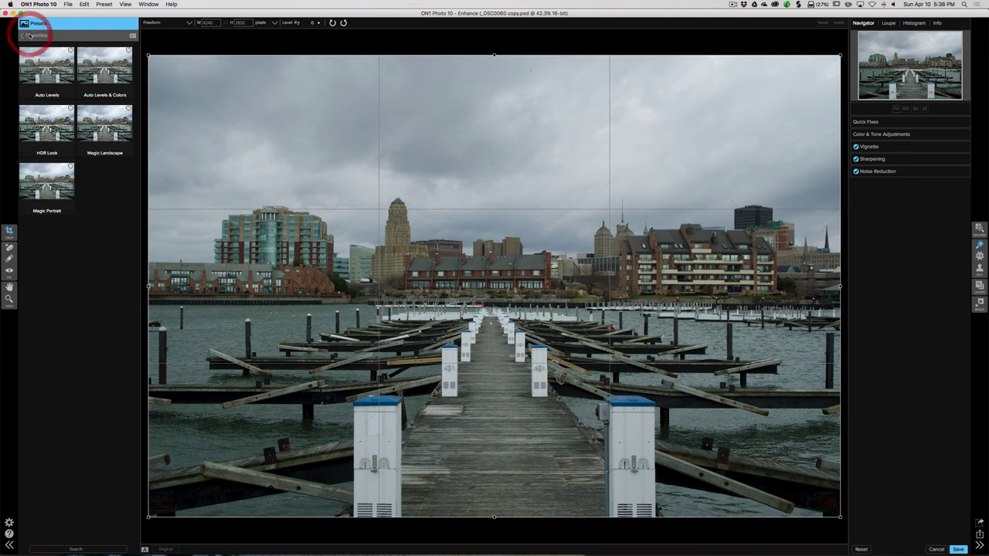
{"action": "left_click", "coordinate": [29, 35]}
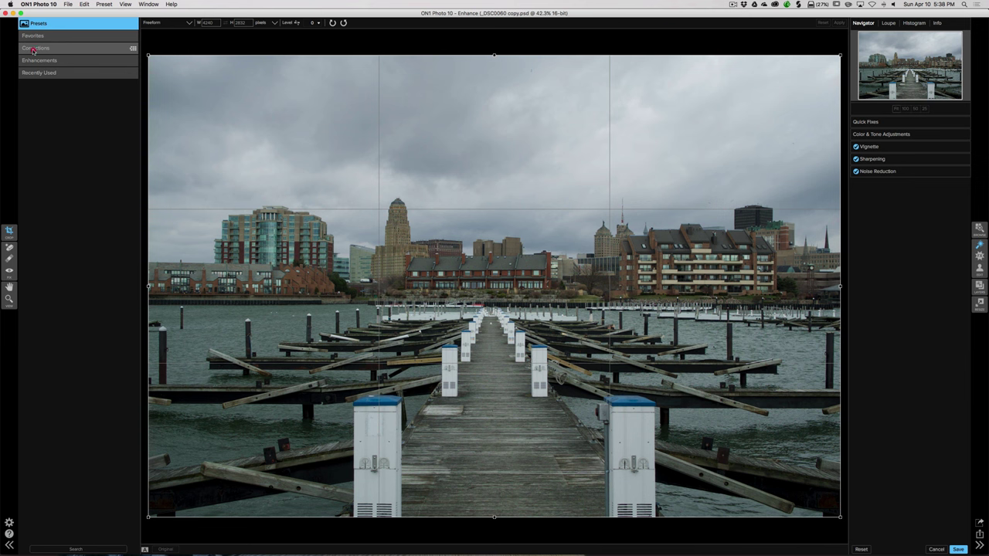
{"action": "left_click", "coordinate": [33, 50]}
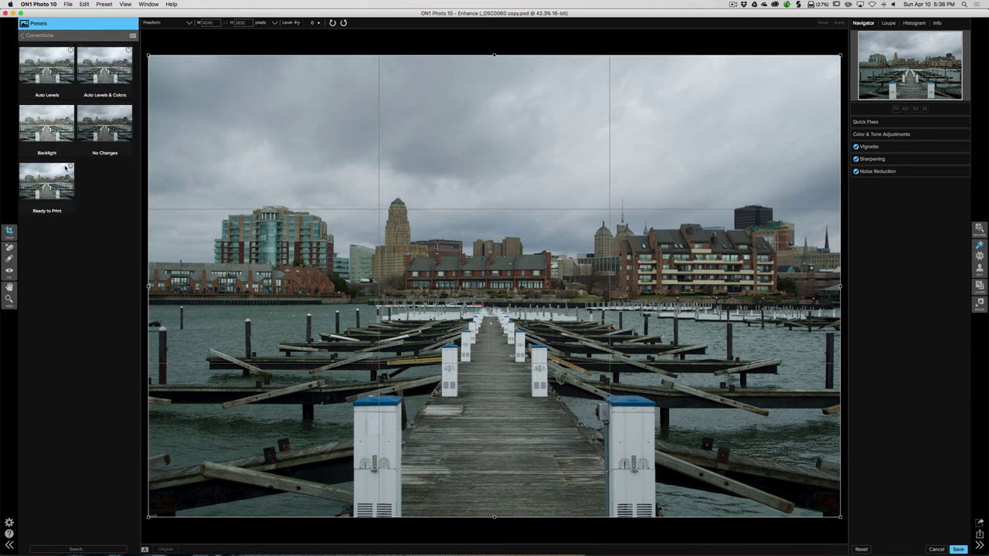
{"action": "left_click", "coordinate": [39, 39]}
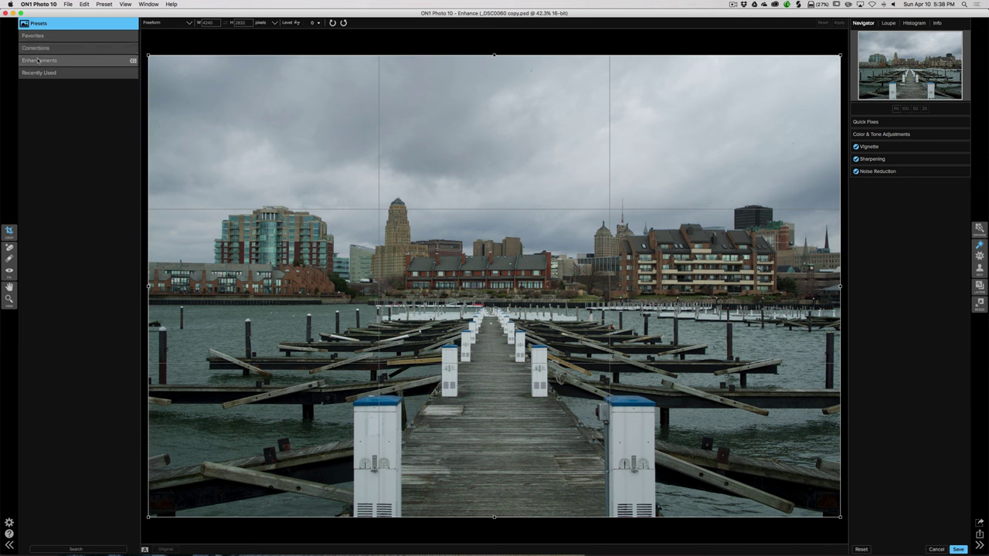
{"action": "left_click", "coordinate": [38, 59]}
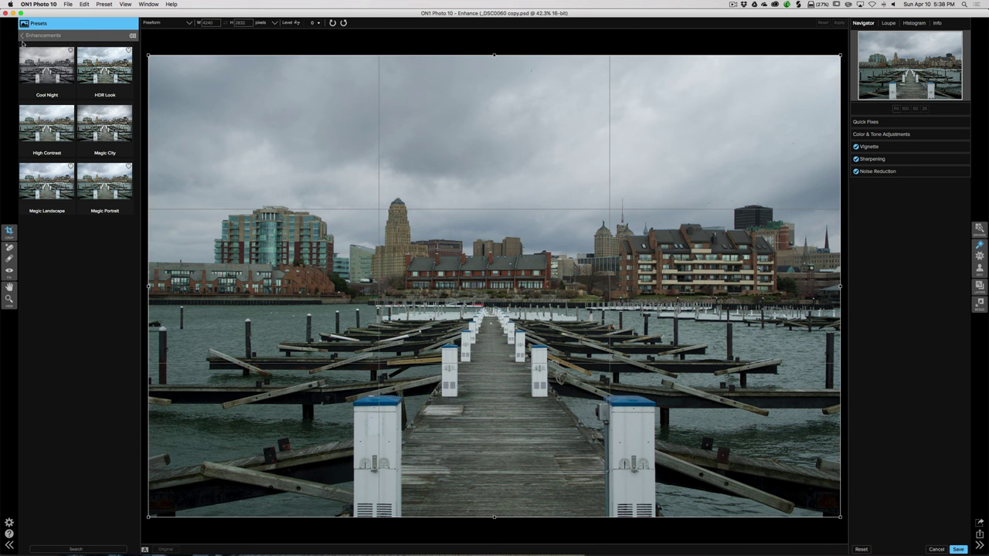
{"action": "left_click", "coordinate": [23, 36]}
{"action": "left_click", "coordinate": [35, 38]}
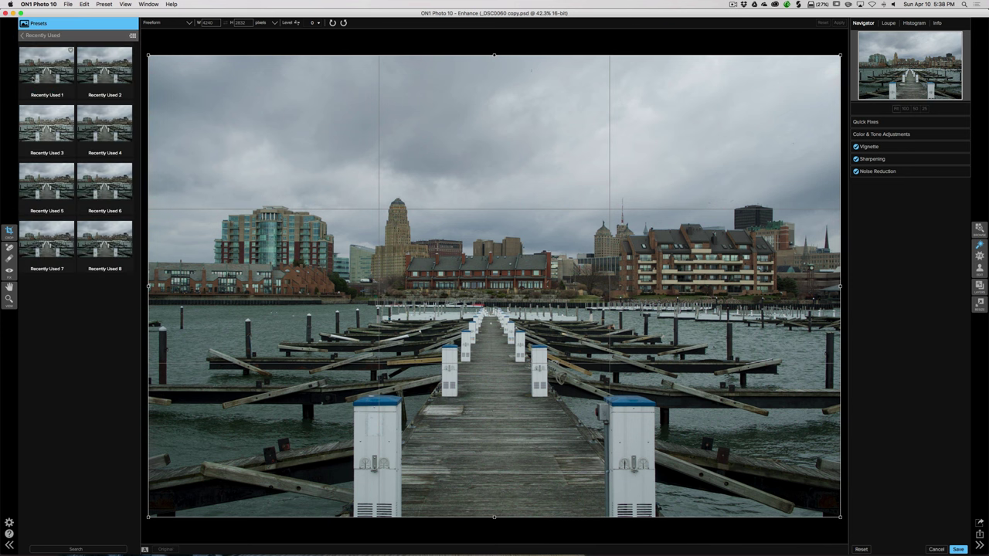
{"action": "left_click", "coordinate": [46, 35]}
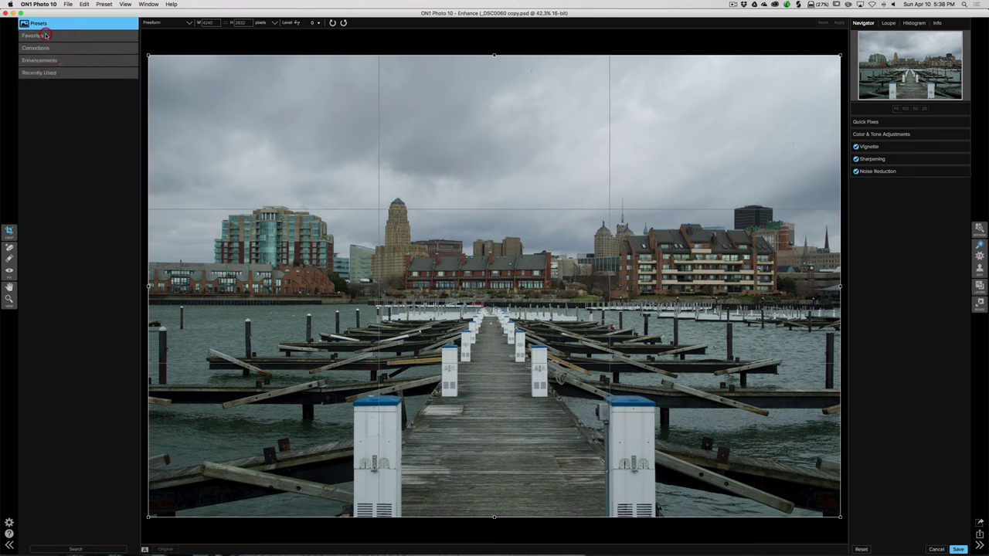
{"action": "left_click", "coordinate": [45, 60]}
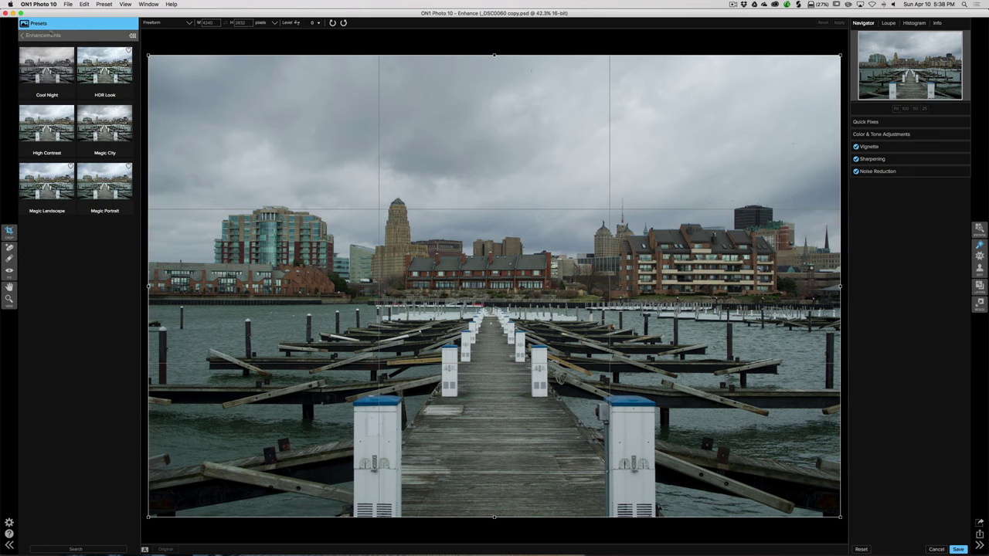
- View the Enhancements presets as large previews, return to the preset categories, and leave the Crop tool for the Pan tool
{"action": "left_click", "coordinate": [132, 37]}
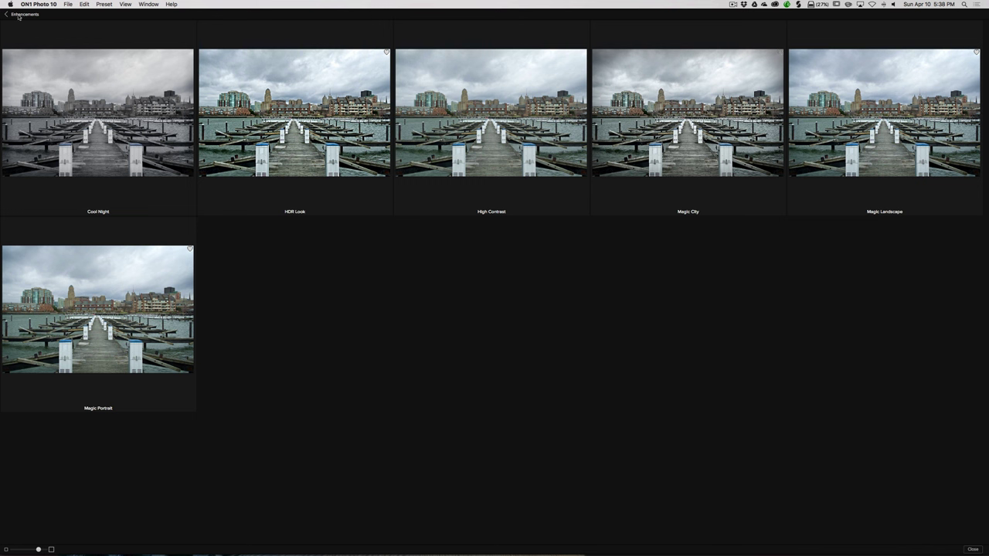
{"action": "left_click", "coordinate": [170, 39]}
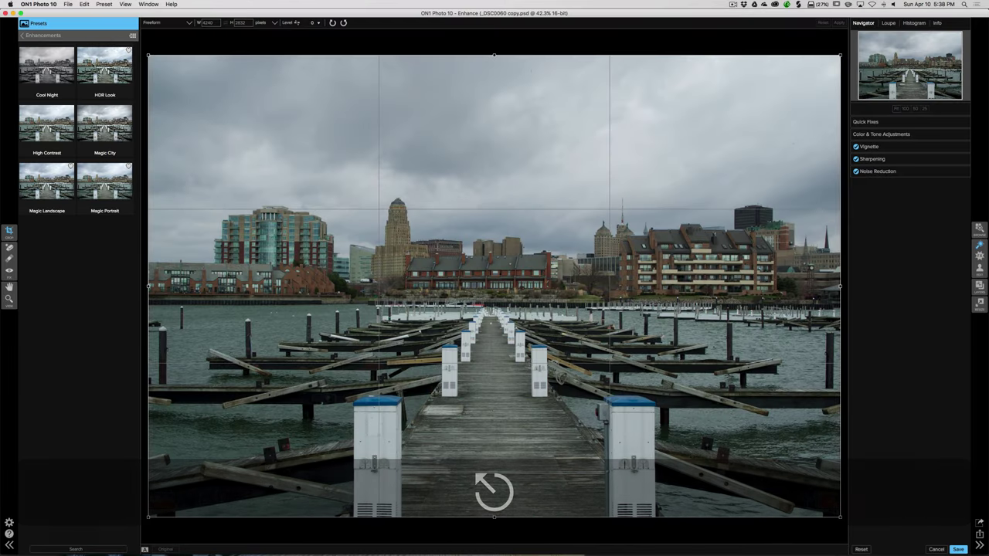
{"action": "left_click", "coordinate": [57, 33]}
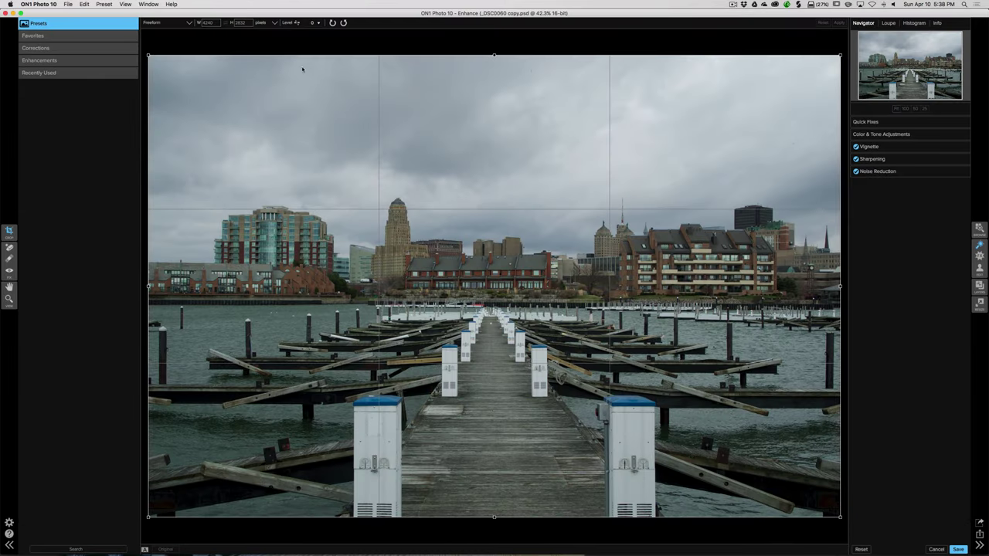
{"action": "left_click", "coordinate": [8, 232]}
{"action": "left_click", "coordinate": [10, 286]}
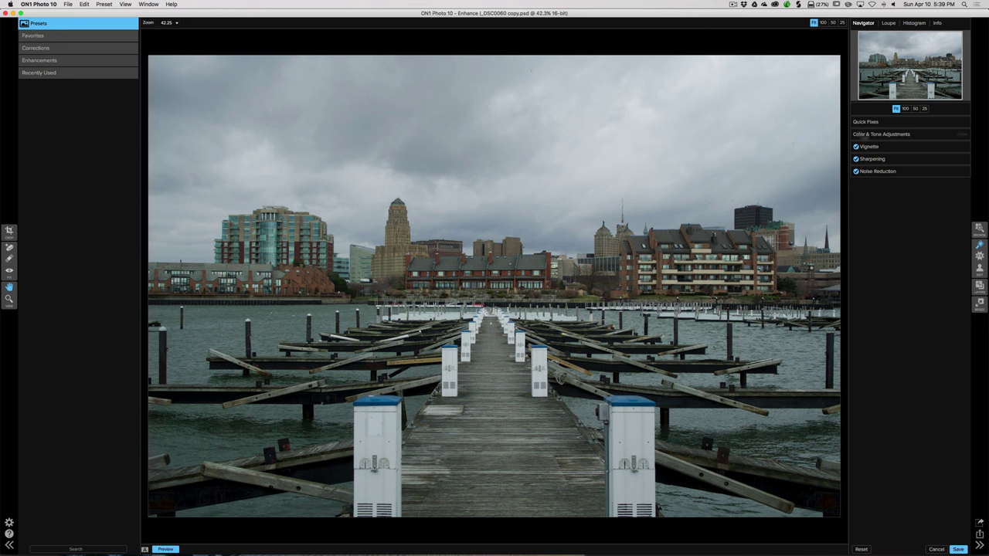
- Try the Auto Tone, Auto Color and Fix Focus quick fixes on the photo, and turn them off
{"action": "left_click", "coordinate": [889, 124]}
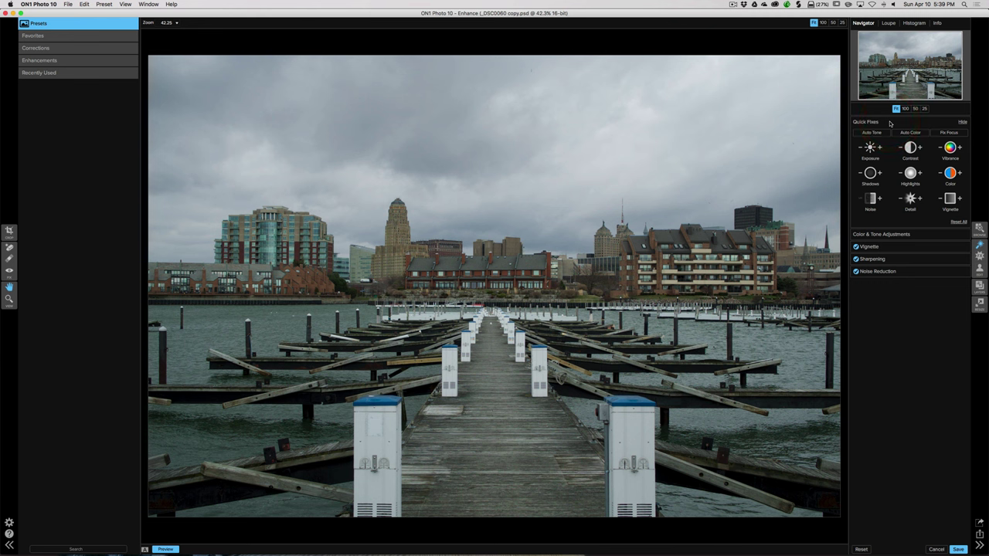
{"action": "left_click", "coordinate": [888, 122]}
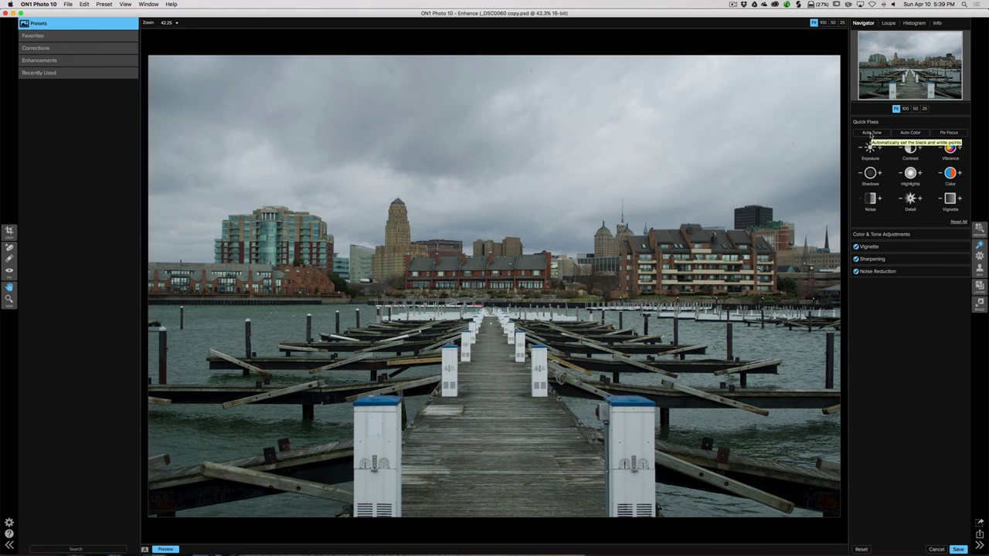
{"action": "left_click", "coordinate": [870, 133]}
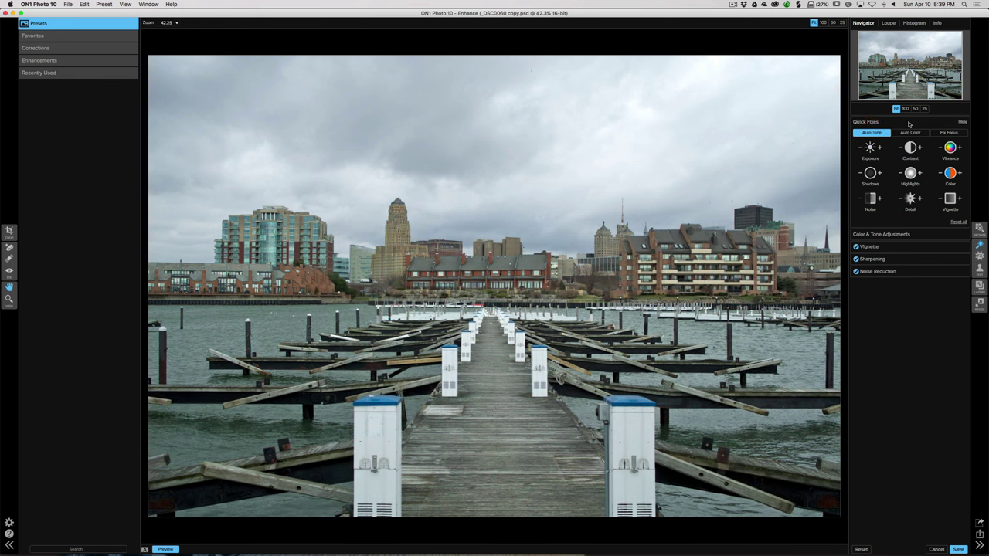
{"action": "left_click", "coordinate": [909, 133]}
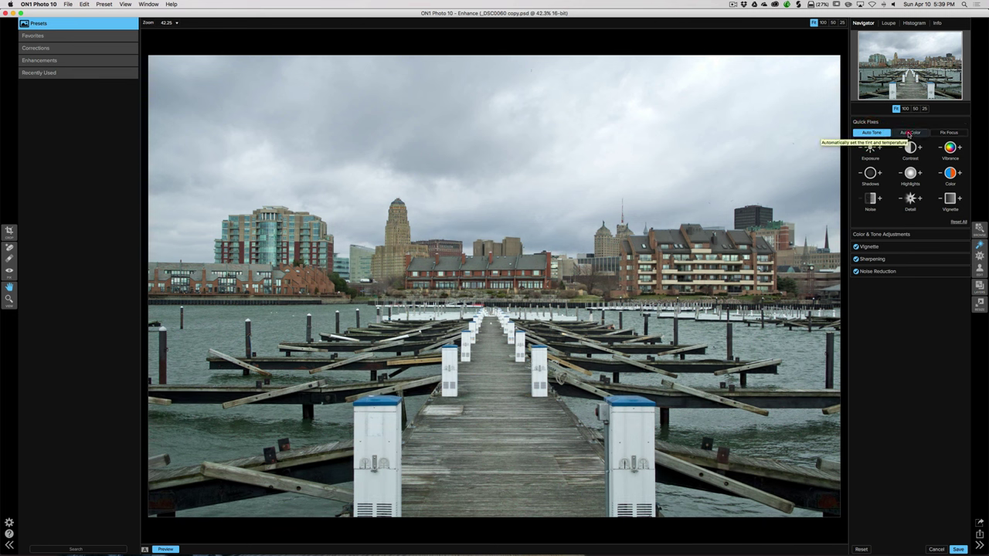
{"action": "left_click", "coordinate": [949, 132]}
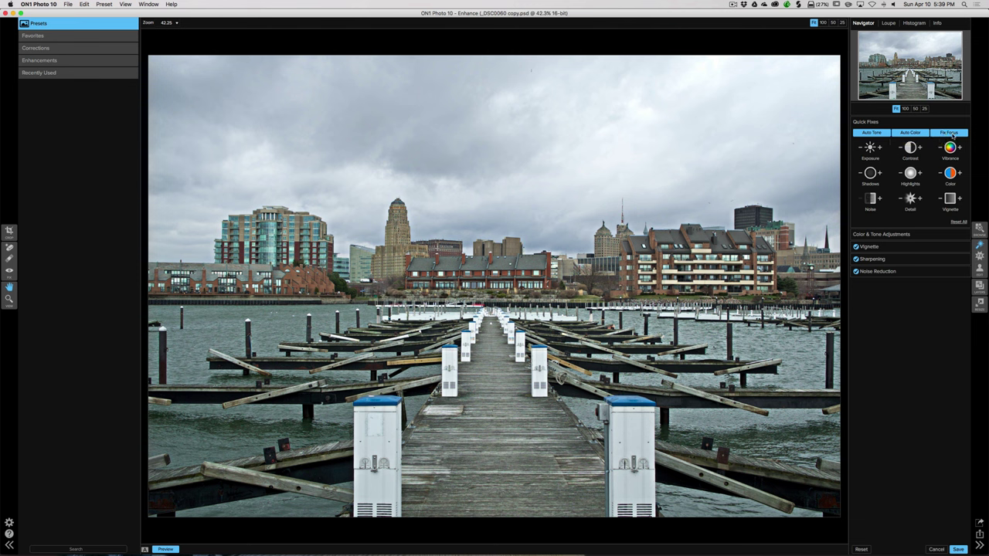
{"action": "left_click", "coordinate": [947, 134]}
{"action": "left_click", "coordinate": [944, 134]}
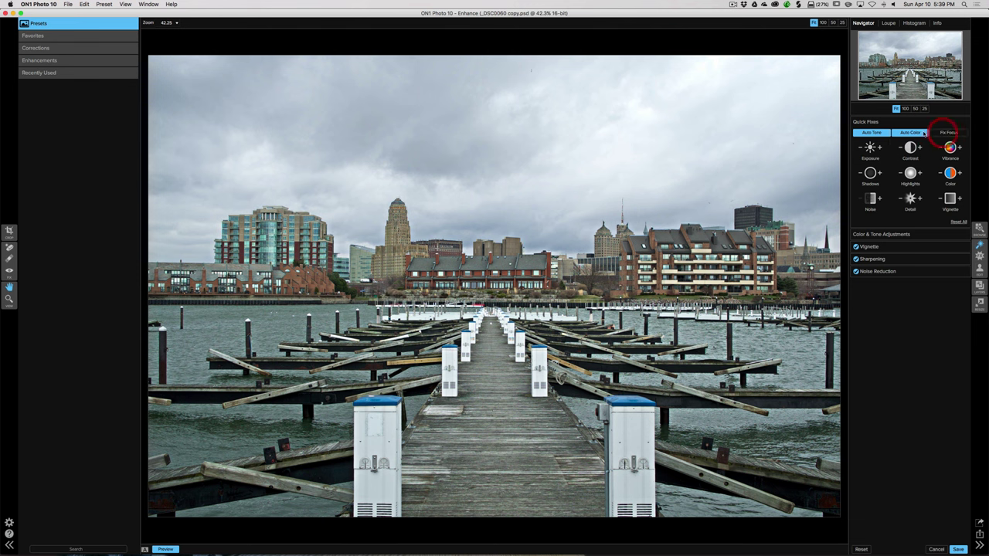
{"action": "left_click", "coordinate": [881, 134]}
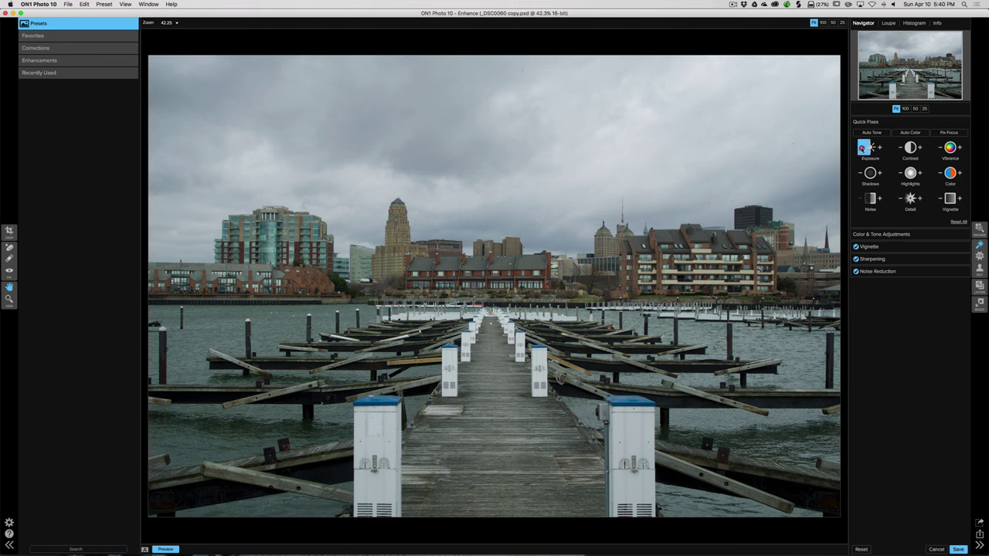
- Try darkening the exposure and adjusting the shadows with Quick Fixes, and reset all of these fixes
{"action": "left_click", "coordinate": [862, 148]}
{"action": "left_click", "coordinate": [879, 174]}
{"action": "left_click", "coordinate": [879, 173]}
{"action": "left_click", "coordinate": [864, 173]}
{"action": "left_click", "coordinate": [880, 173]}
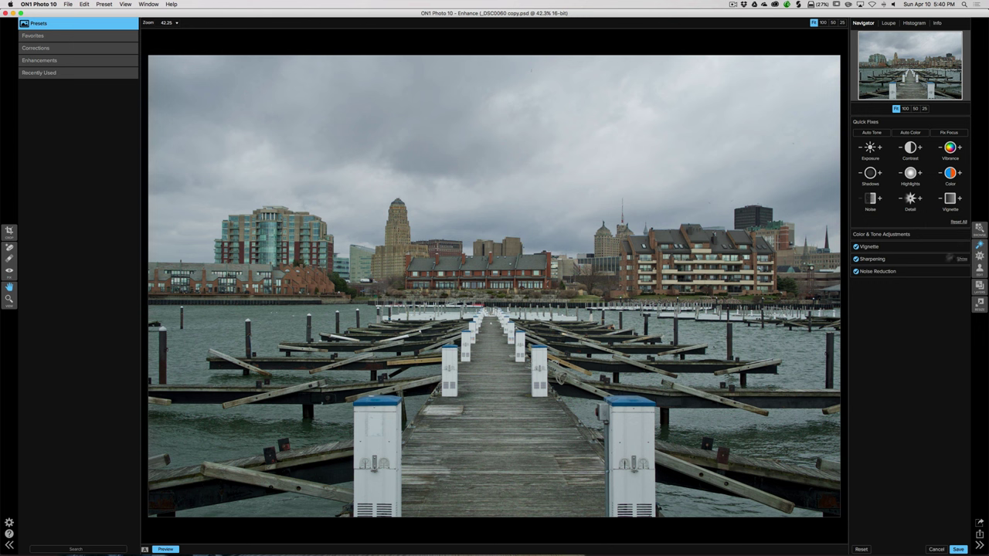
{"action": "left_click", "coordinate": [958, 222]}
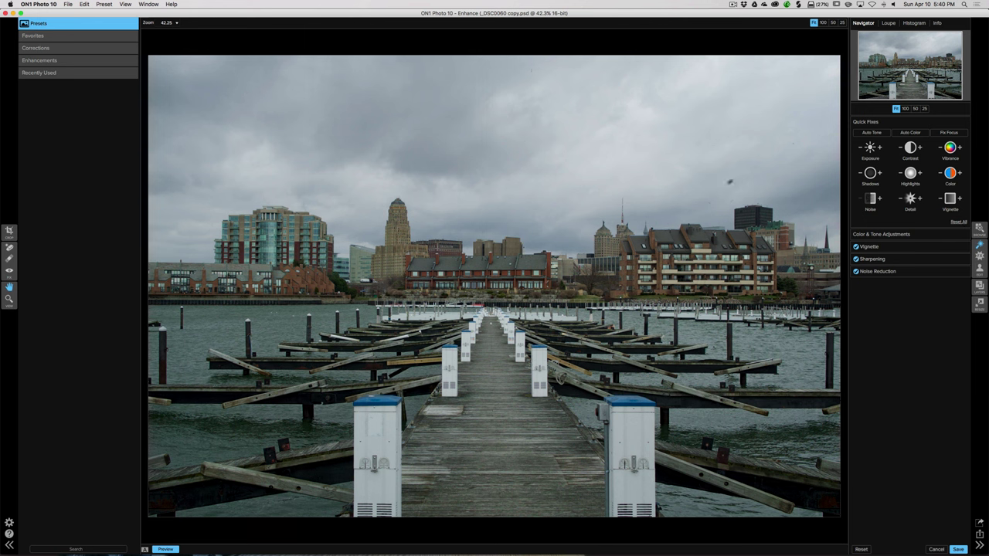
- Show the Color & Tone Adjustments settings together with the Quick Fixes
{"action": "left_click", "coordinate": [907, 122]}
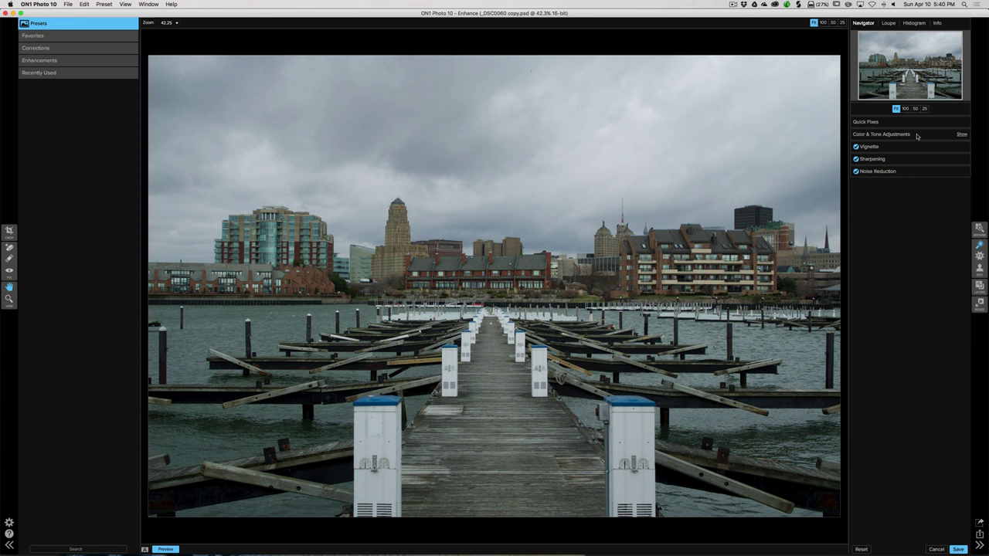
{"action": "left_click", "coordinate": [917, 137]}
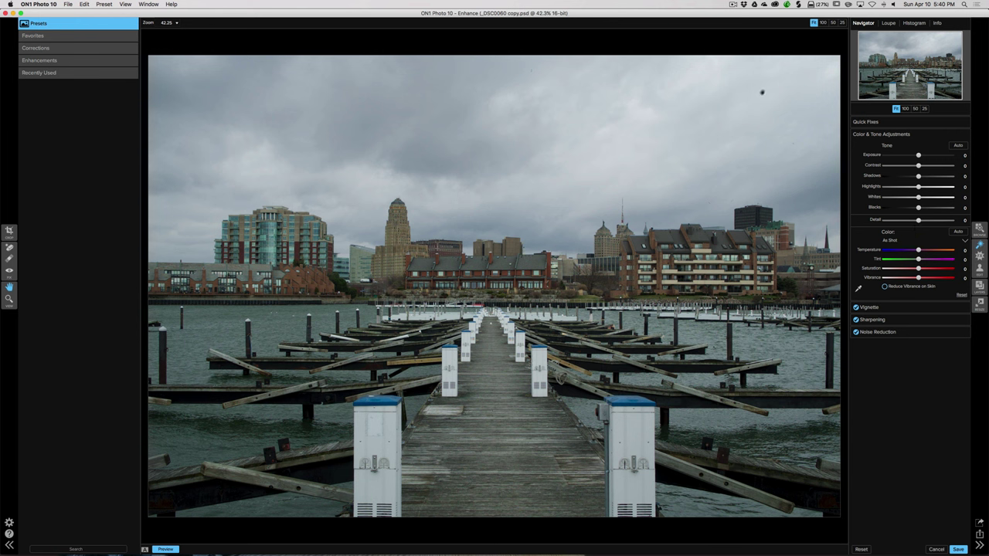
{"action": "left_click", "coordinate": [899, 124]}
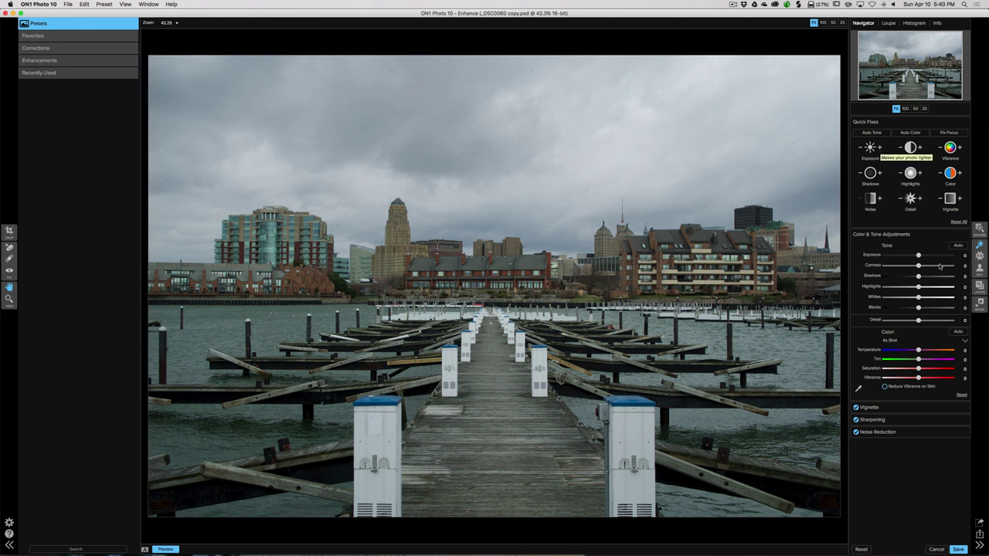
- Try brightening the photo with the Exposure quick fix, lower the matching Exposure adjustment, and reset it to its default
{"action": "left_click", "coordinate": [879, 148]}
{"action": "left_click", "coordinate": [879, 148]}
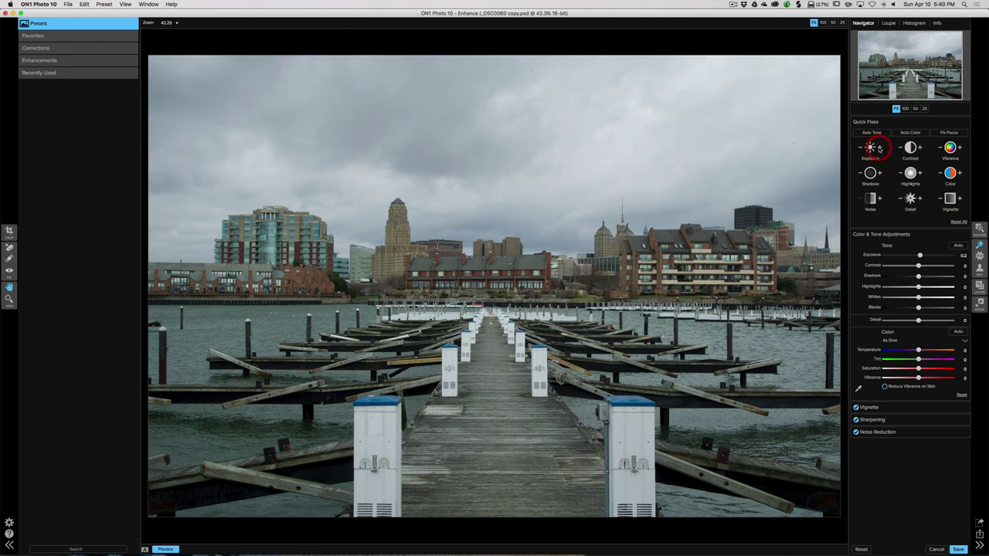
{"action": "left_click", "coordinate": [878, 149]}
{"action": "left_click", "coordinate": [878, 149]}
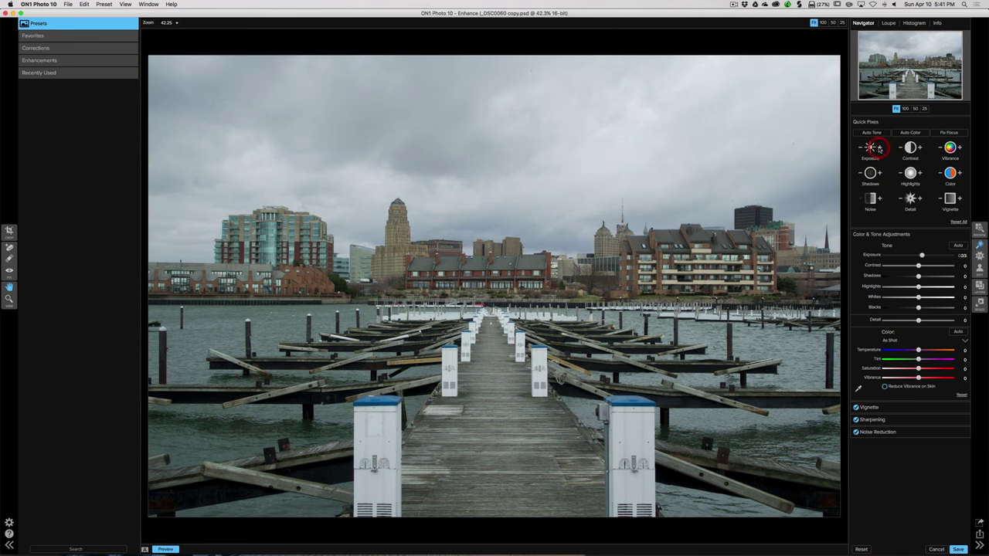
{"action": "left_click", "coordinate": [878, 148]}
{"action": "mouse_move", "coordinate": [923, 255]}
{"action": "left_mouse_down"}
{"action": "mouse_move", "coordinate": [944, 255]}
{"action": "mouse_move", "coordinate": [916, 255]}
{"action": "left_mouse_up"}
{"action": "double_click", "coordinate": [870, 255]}
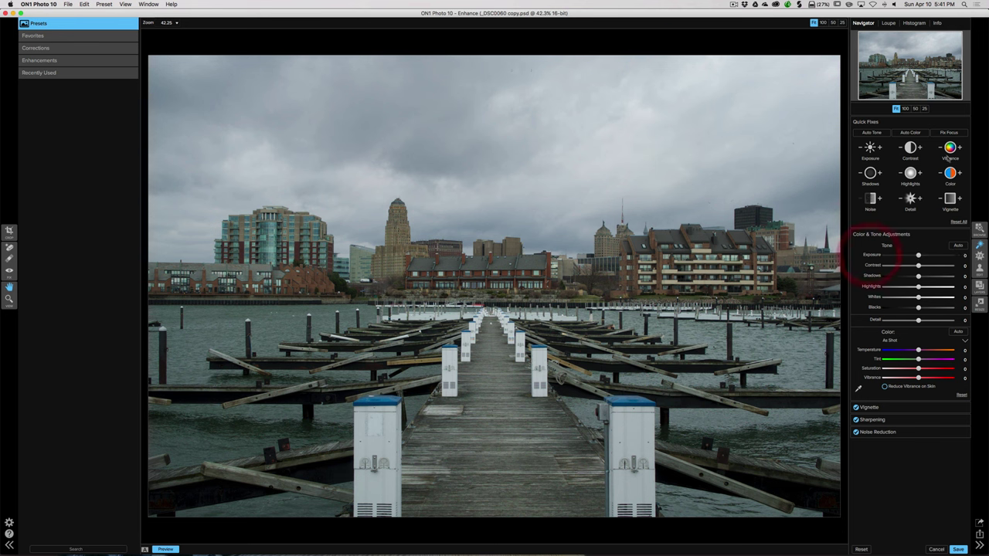
- Compare the automatic options in Quick Fixes and Color & Tone Adjustments, and leave only the latter expanded
{"action": "left_click", "coordinate": [884, 121]}
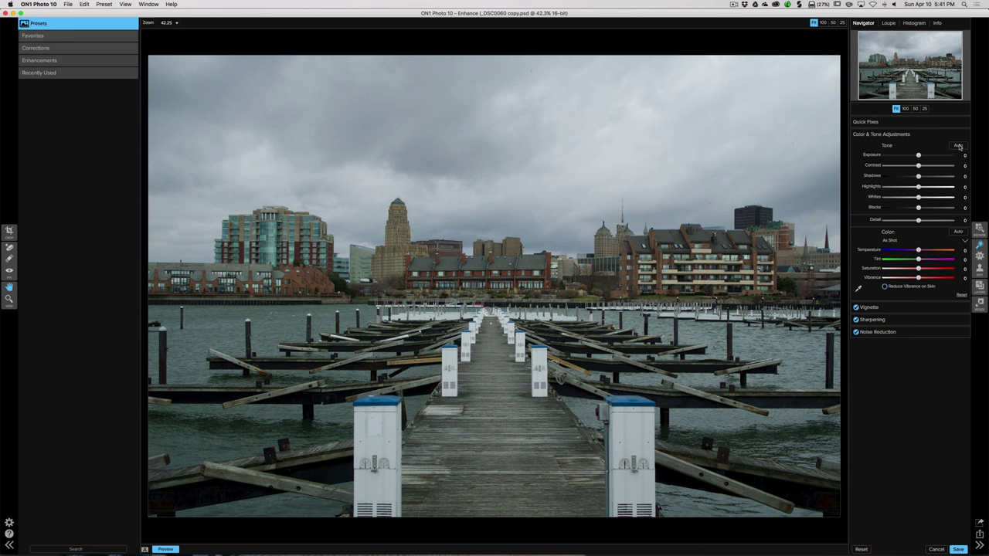
{"action": "left_click", "coordinate": [895, 124]}
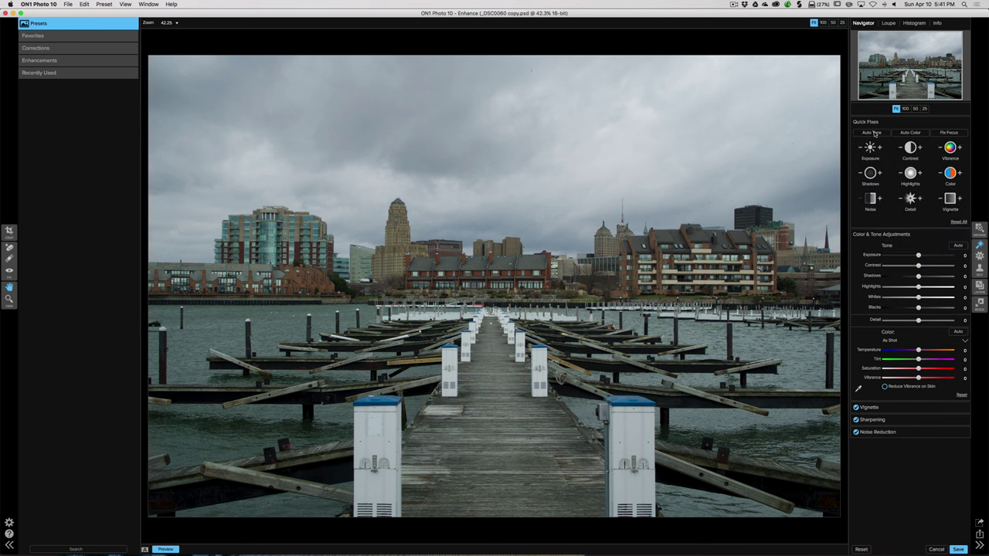
{"action": "left_click", "coordinate": [893, 123]}
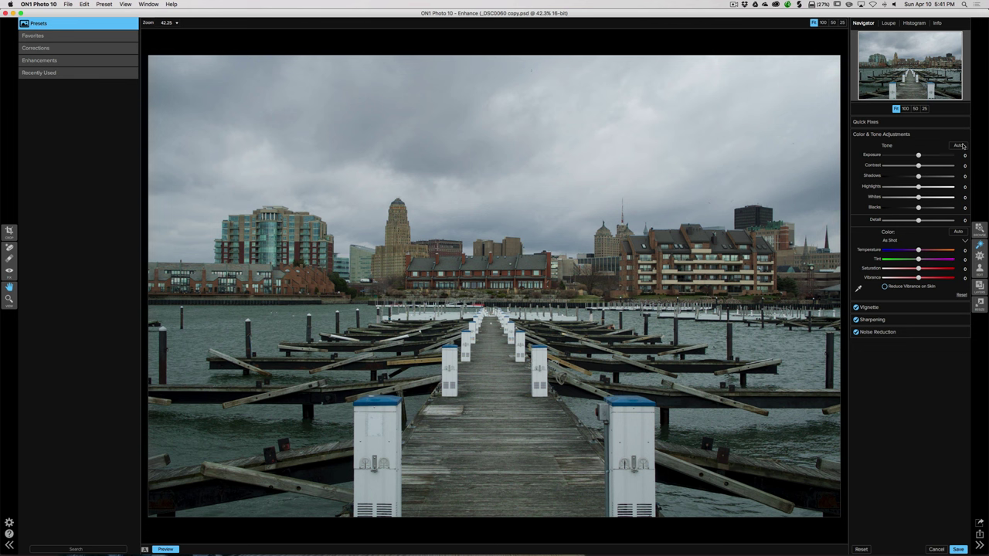
- Try a tone Exposure of 1.6 on the photo and reset Exposure to its default
{"action": "left_click_drag", "start_coordinate": [917, 156], "coordinate": [936, 156]}
{"action": "double_click", "coordinate": [873, 156]}
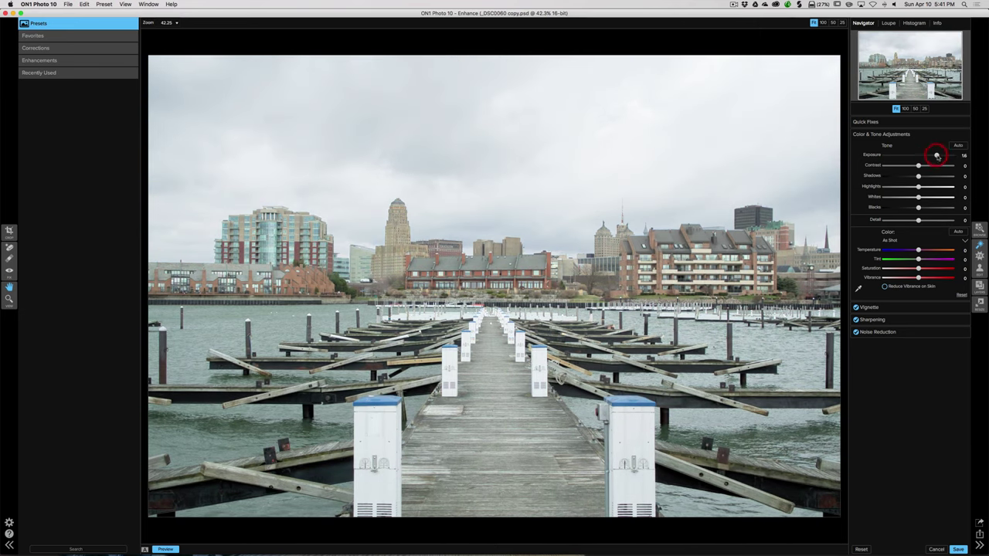
{"action": "double_click", "coordinate": [871, 156]}
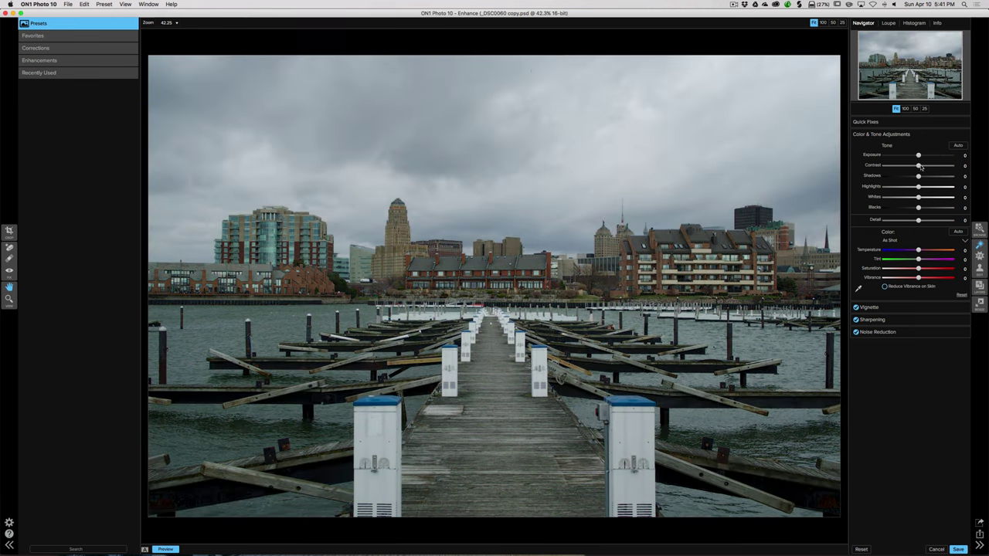
- Set the tone adjustments to Contrast 17, Shadows 26 and Highlights -85
{"action": "mouse_move", "coordinate": [918, 165]}
{"action": "left_mouse_down"}
{"action": "mouse_move", "coordinate": [932, 166]}
{"action": "mouse_move", "coordinate": [907, 167]}
{"action": "mouse_move", "coordinate": [930, 167]}
{"action": "left_mouse_up"}
{"action": "left_click_drag", "start_coordinate": [918, 177], "coordinate": [937, 177]}
{"action": "left_click_drag", "start_coordinate": [918, 187], "coordinate": [886, 189]}
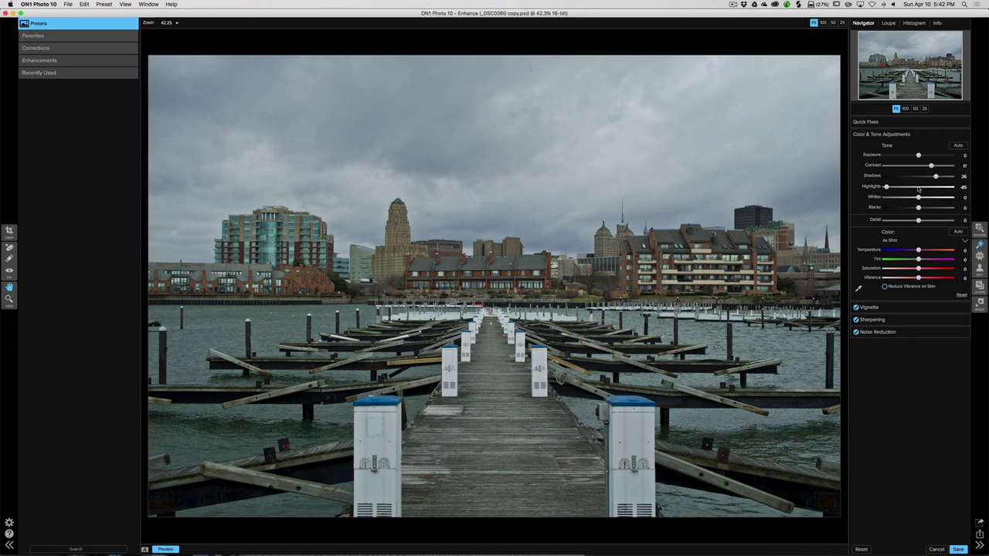
- Show the histogram and turn on its clipping warnings over the photo
{"action": "left_click", "coordinate": [914, 24]}
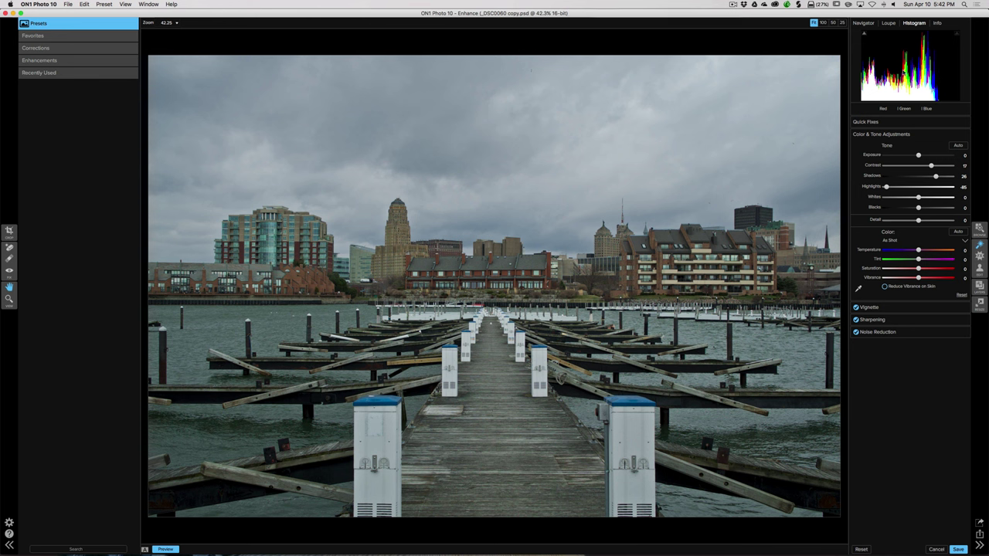
{"action": "left_click", "coordinate": [864, 35]}
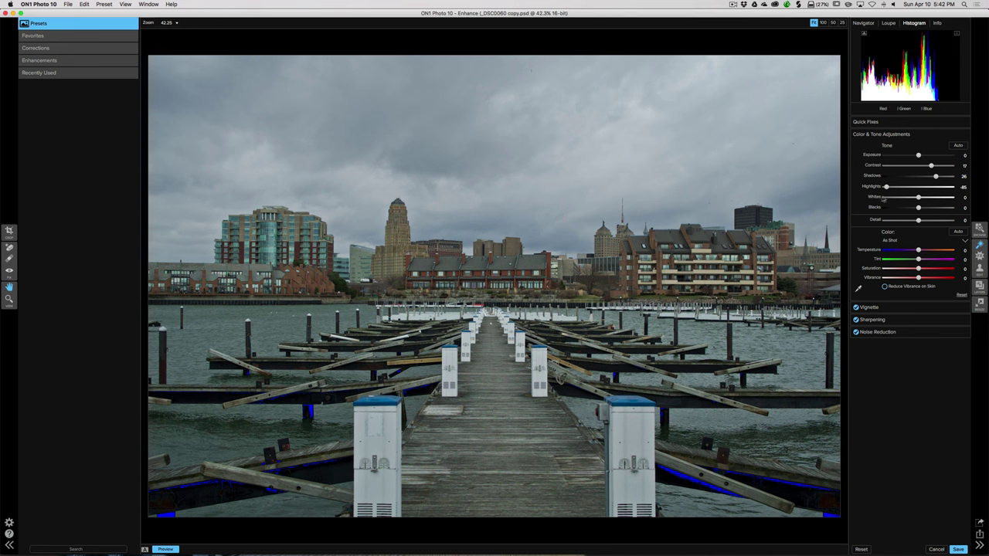
- Set Whites to 100, examine the highlight clipping at the dock's far end, and reduce Whites to 31
{"action": "left_click_drag", "start_coordinate": [918, 197], "coordinate": [981, 196]}
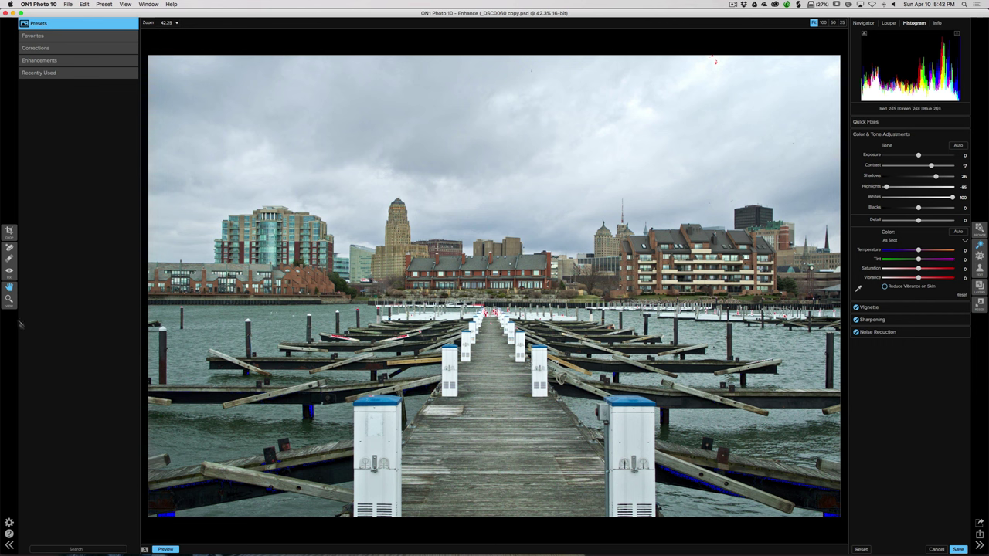
{"action": "left_click", "coordinate": [9, 299]}
{"action": "left_click_drag", "start_coordinate": [469, 282], "coordinate": [526, 337]}
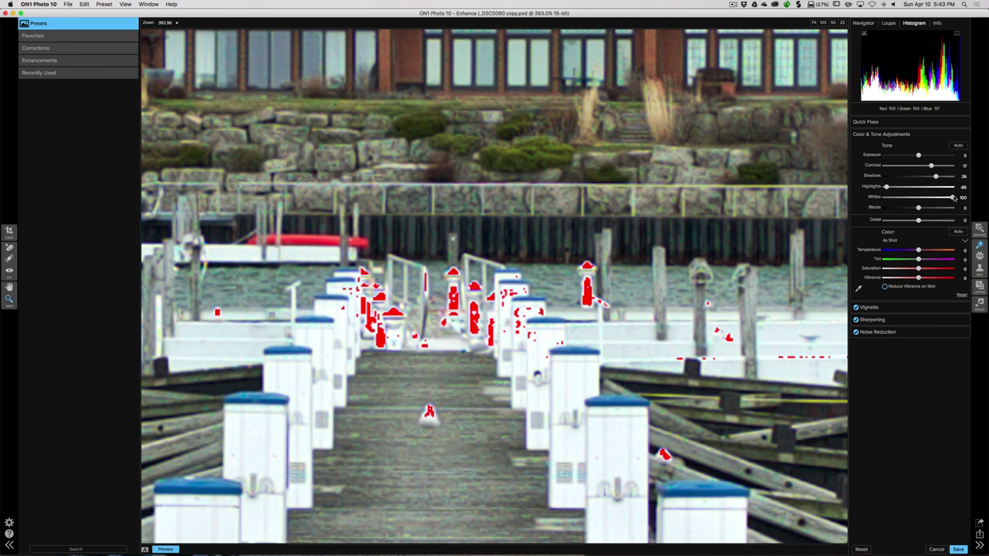
{"action": "left_click_drag", "start_coordinate": [954, 198], "coordinate": [938, 199]}
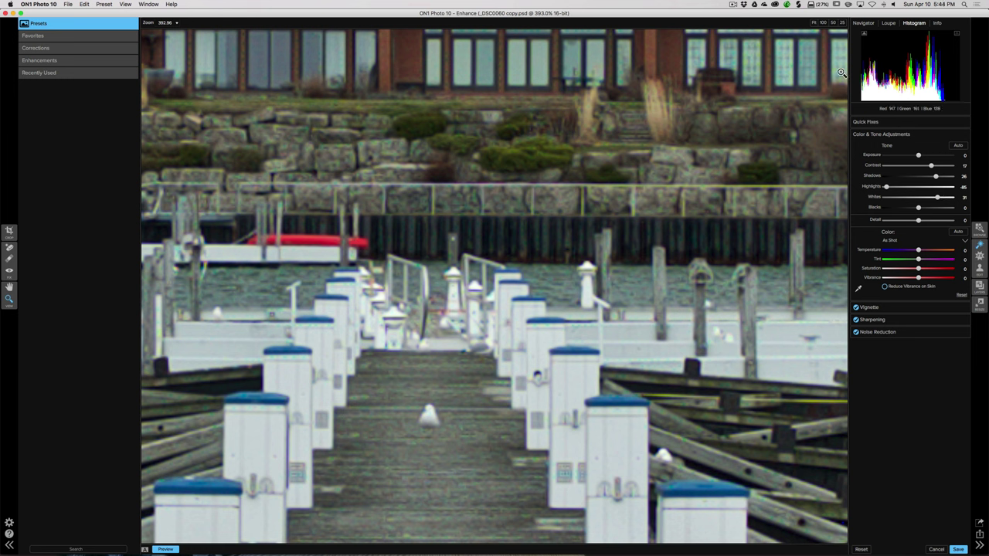
{"action": "left_click", "coordinate": [813, 22]}
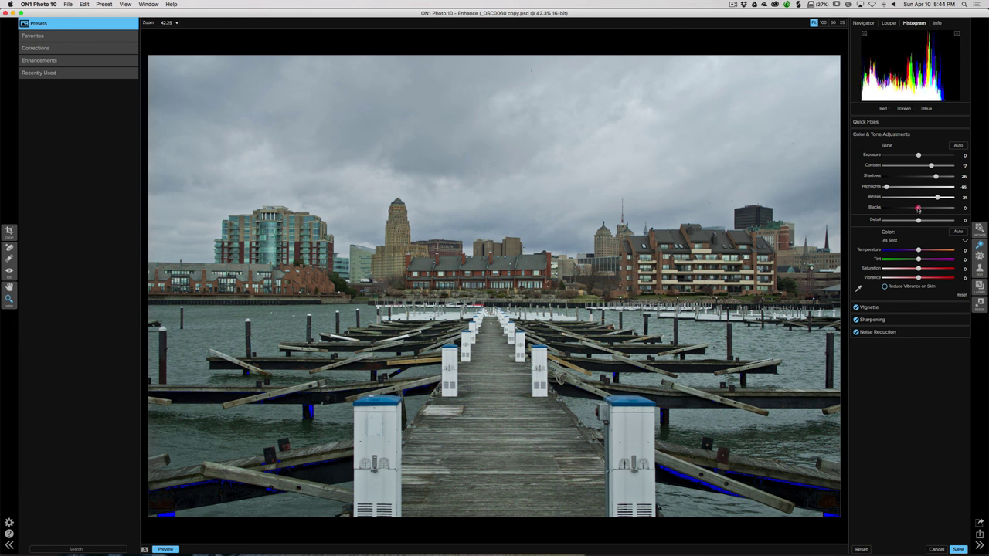
- Try Blacks at 5, set Blacks to -5, and turn off the clipping warnings
{"action": "mouse_move", "coordinate": [917, 209]}
{"action": "left_mouse_down"}
{"action": "mouse_move", "coordinate": [876, 210]}
{"action": "mouse_move", "coordinate": [922, 209]}
{"action": "left_mouse_up"}
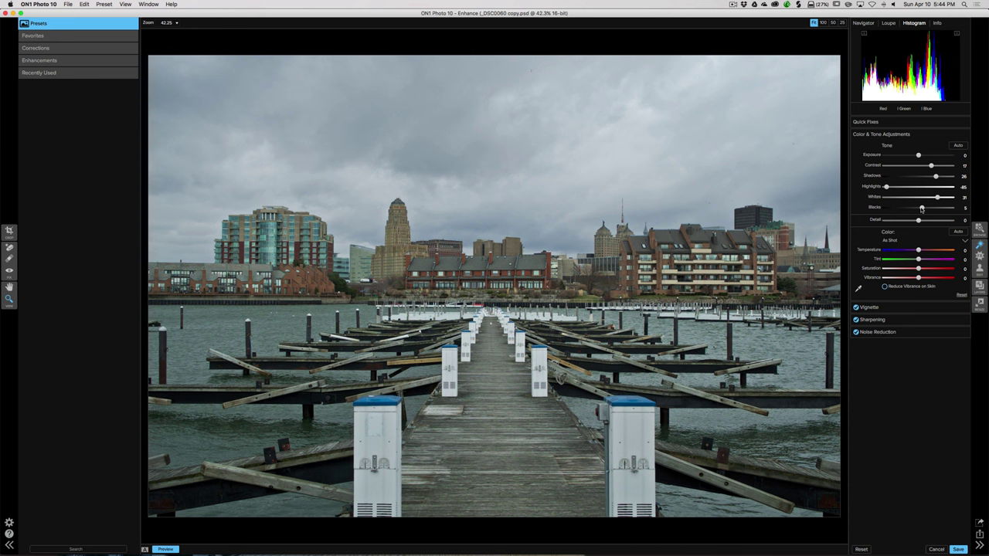
{"action": "left_click_drag", "start_coordinate": [923, 208], "coordinate": [914, 208]}
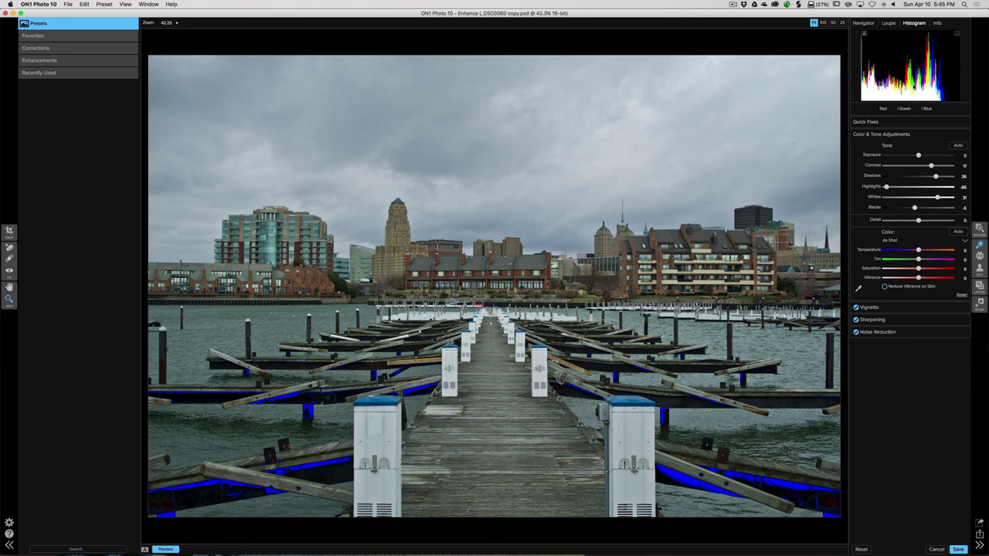
{"action": "left_click", "coordinate": [865, 35]}
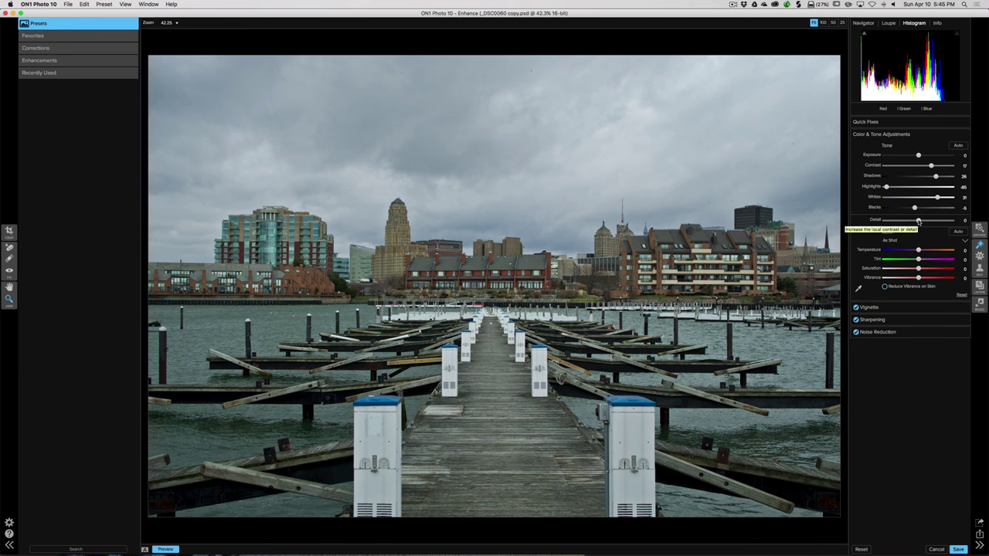
- Try Detail at -100, set Detail to 23, and briefly look over the Quick Fixes
{"action": "left_click_drag", "start_coordinate": [918, 221], "coordinate": [825, 224]}
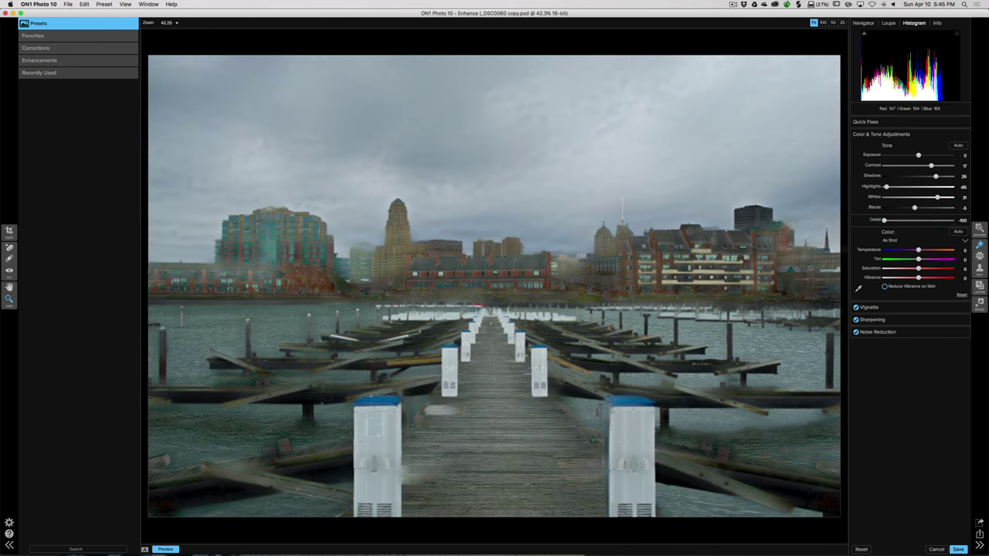
{"action": "left_click_drag", "start_coordinate": [884, 222], "coordinate": [937, 222]}
{"action": "left_click_drag", "start_coordinate": [937, 221], "coordinate": [926, 222]}
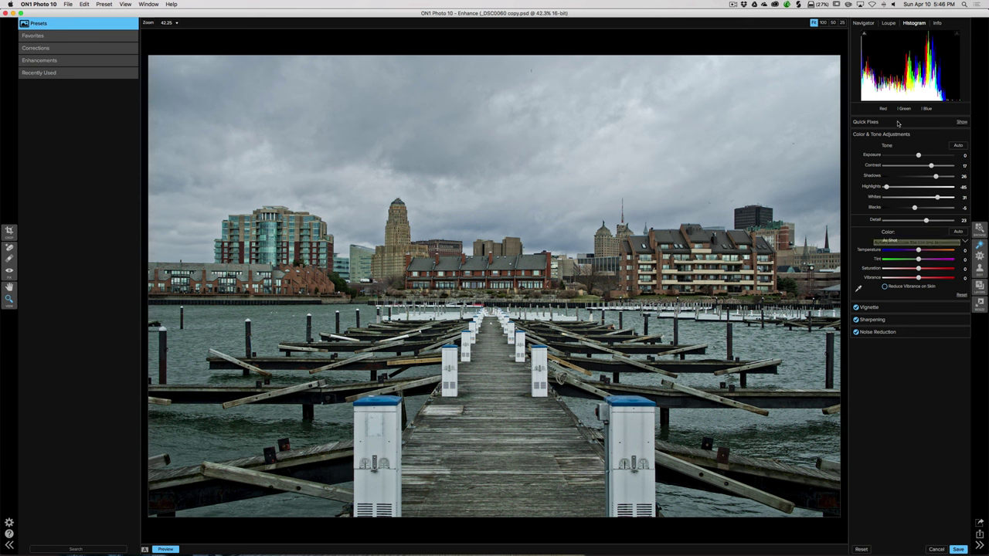
{"action": "left_click", "coordinate": [898, 123]}
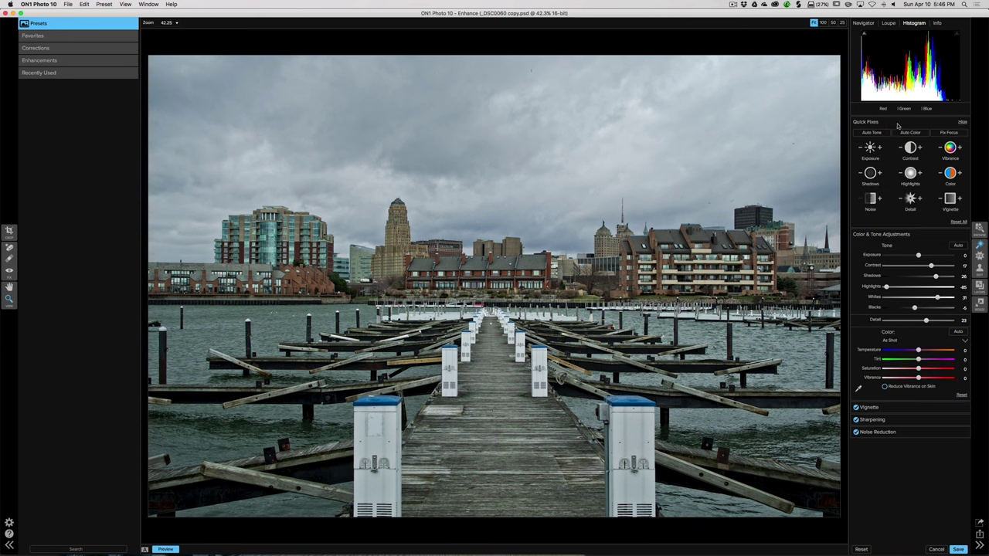
{"action": "left_click", "coordinate": [896, 122]}
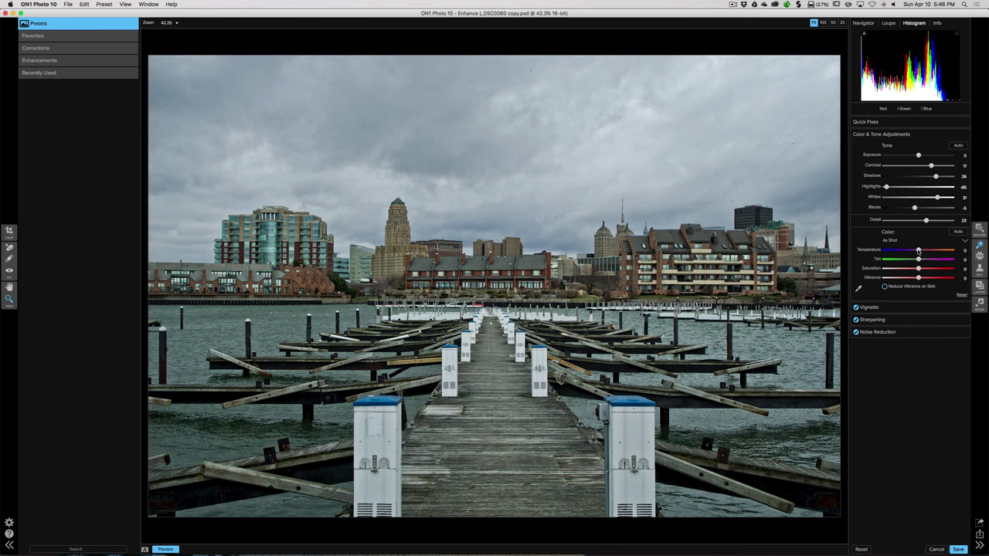
- Set Temperature to -18 and Tint to 16, preview the white balance presets, and keep Custom
{"action": "mouse_move", "coordinate": [918, 251]}
{"action": "left_mouse_down"}
{"action": "mouse_move", "coordinate": [893, 251]}
{"action": "mouse_move", "coordinate": [939, 251]}
{"action": "mouse_move", "coordinate": [911, 252]}
{"action": "left_mouse_up"}
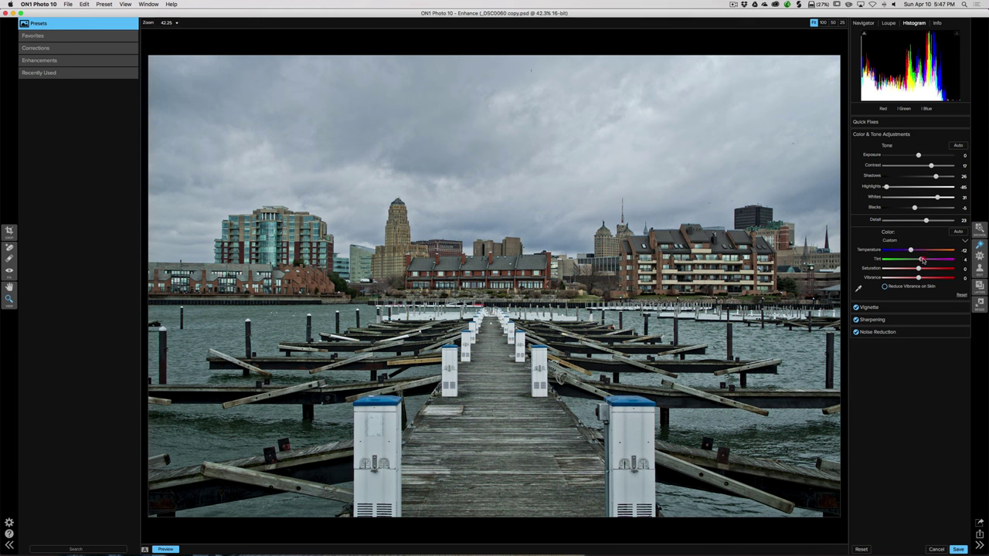
{"action": "mouse_move", "coordinate": [922, 260]}
{"action": "left_mouse_down"}
{"action": "mouse_move", "coordinate": [910, 251]}
{"action": "mouse_move", "coordinate": [927, 259]}
{"action": "left_mouse_up"}
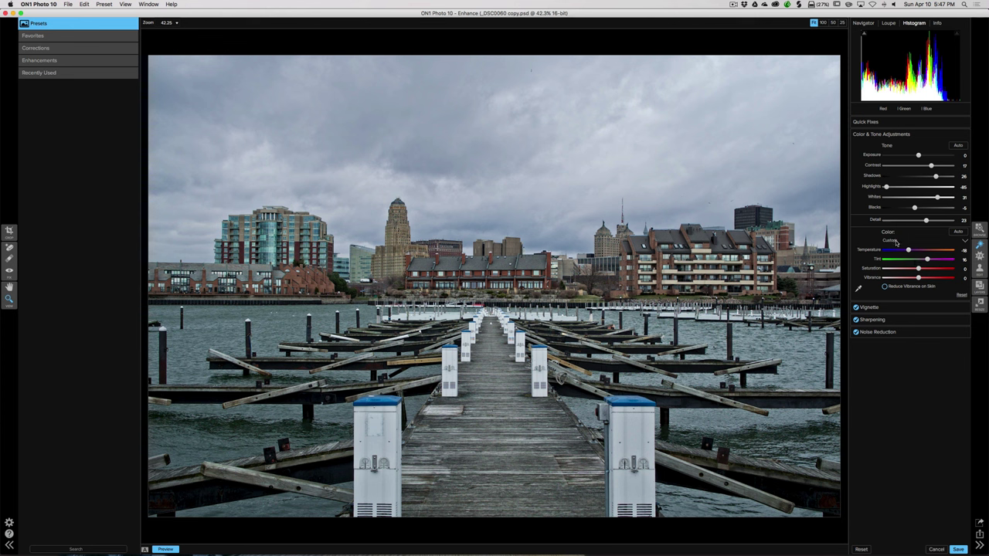
{"action": "left_click", "coordinate": [893, 241]}
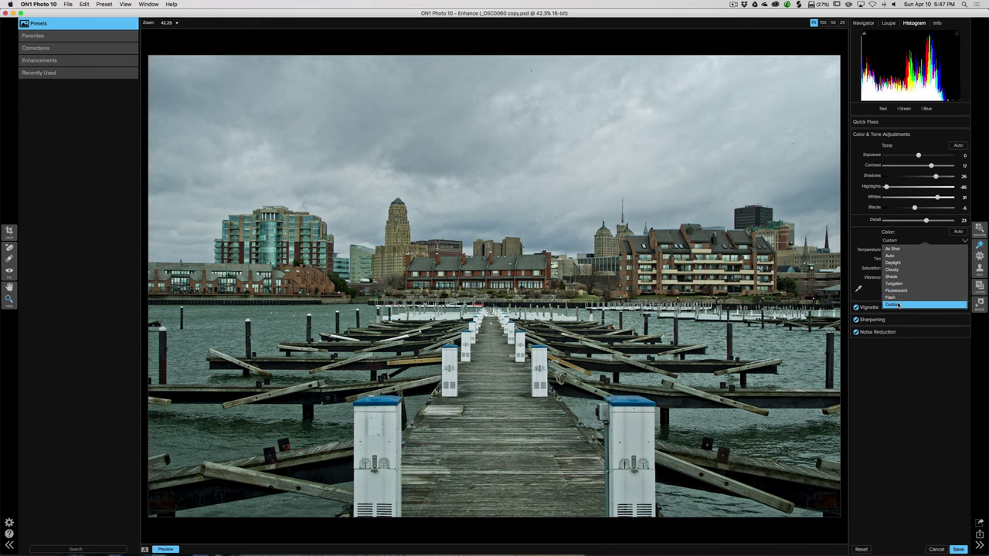
{"action": "left_click", "coordinate": [899, 305]}
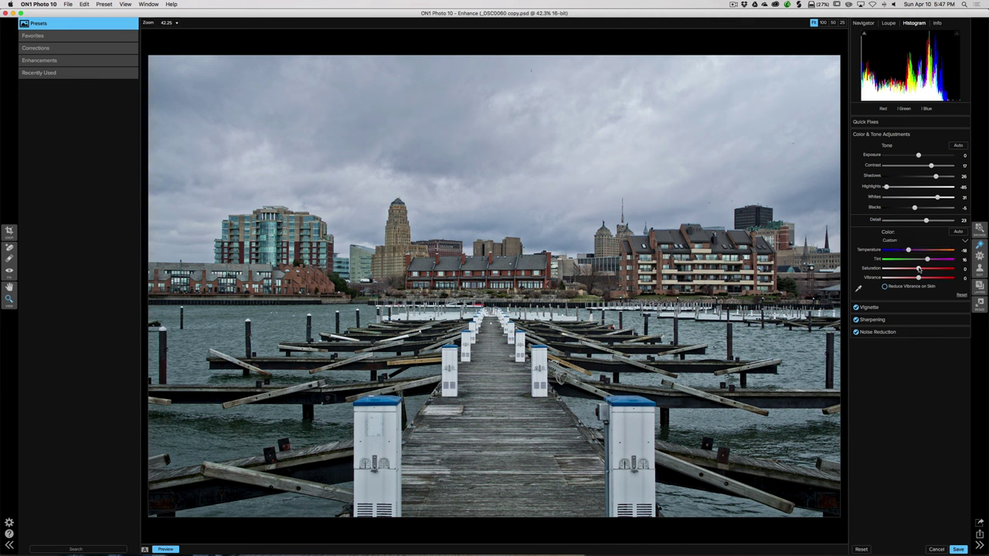
- Set Saturation to 12 and Vibrance to 8, and try Reduce Vibrance on Skin before leaving it off
{"action": "mouse_move", "coordinate": [919, 269]}
{"action": "left_mouse_down"}
{"action": "mouse_move", "coordinate": [946, 269]}
{"action": "mouse_move", "coordinate": [919, 268]}
{"action": "left_mouse_up"}
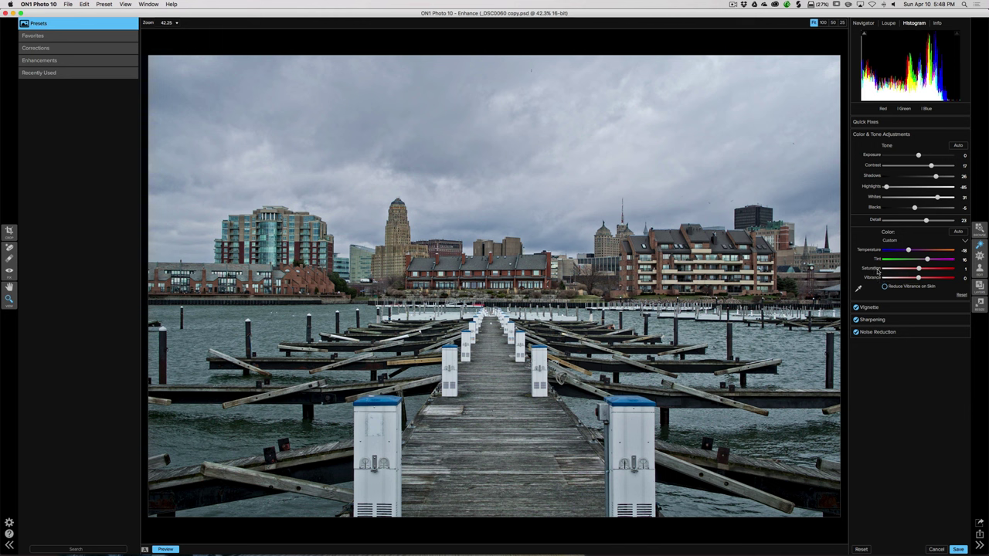
{"action": "mouse_move", "coordinate": [918, 272]}
{"action": "left_mouse_down"}
{"action": "mouse_move", "coordinate": [955, 280]}
{"action": "mouse_move", "coordinate": [928, 280]}
{"action": "mouse_move", "coordinate": [927, 270]}
{"action": "left_mouse_up"}
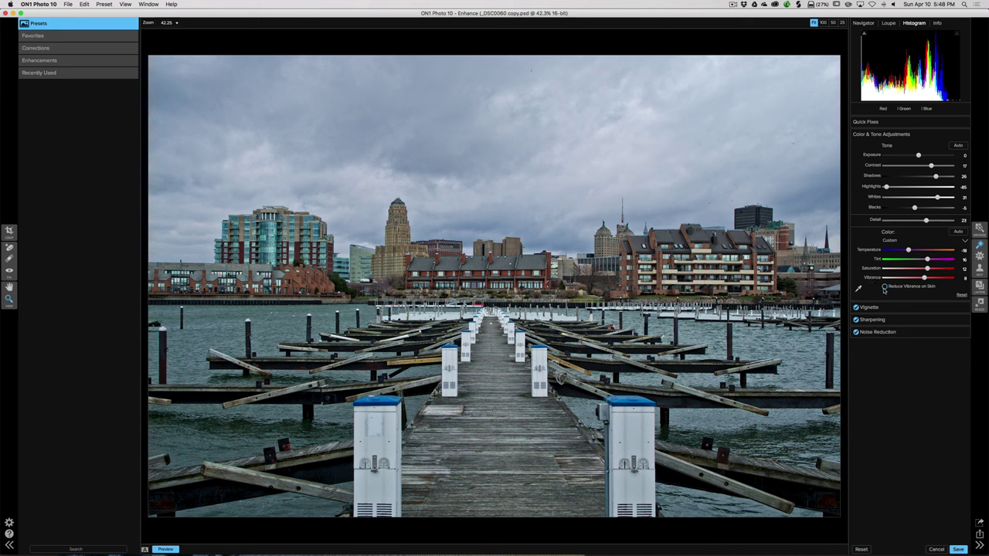
{"action": "left_click", "coordinate": [885, 287]}
{"action": "left_click", "coordinate": [884, 288]}
{"action": "left_click", "coordinate": [884, 288]}
- Try neutralizing the photo's color cast by sampling the sky near the tower, and undo the sampling
{"action": "left_click", "coordinate": [859, 289]}
{"action": "left_click", "coordinate": [858, 288]}
{"action": "left_click", "coordinate": [380, 181]}
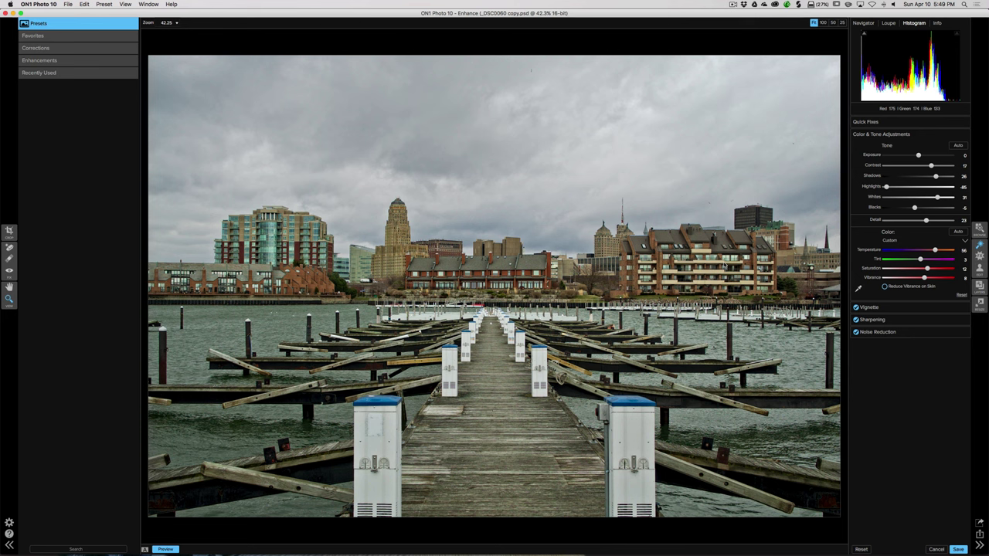
{"action": "key", "text": "super"}
{"action": "key", "text": "super+z"}
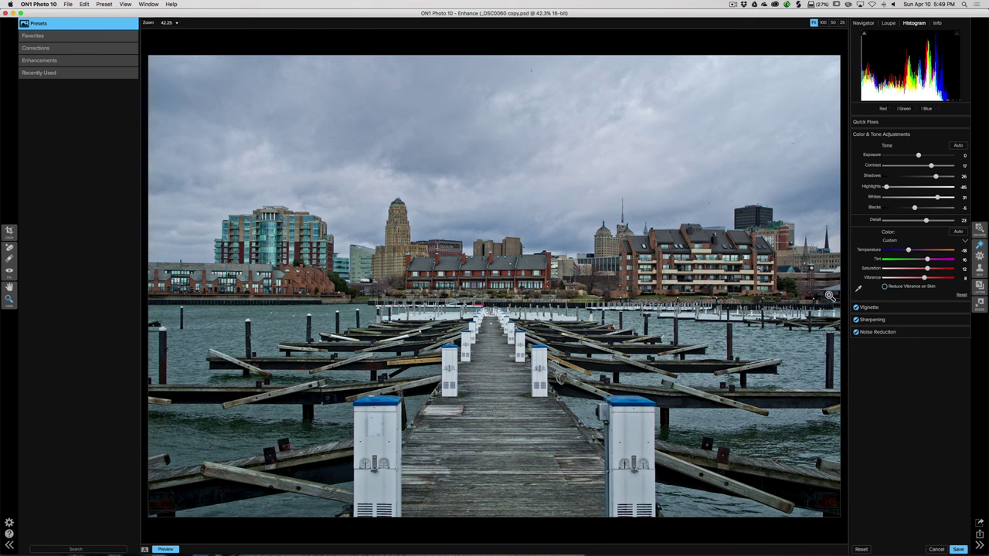
- Collapse the Color & Tone Adjustments and compare the photo with and without the edits
{"action": "left_click", "coordinate": [920, 135]}
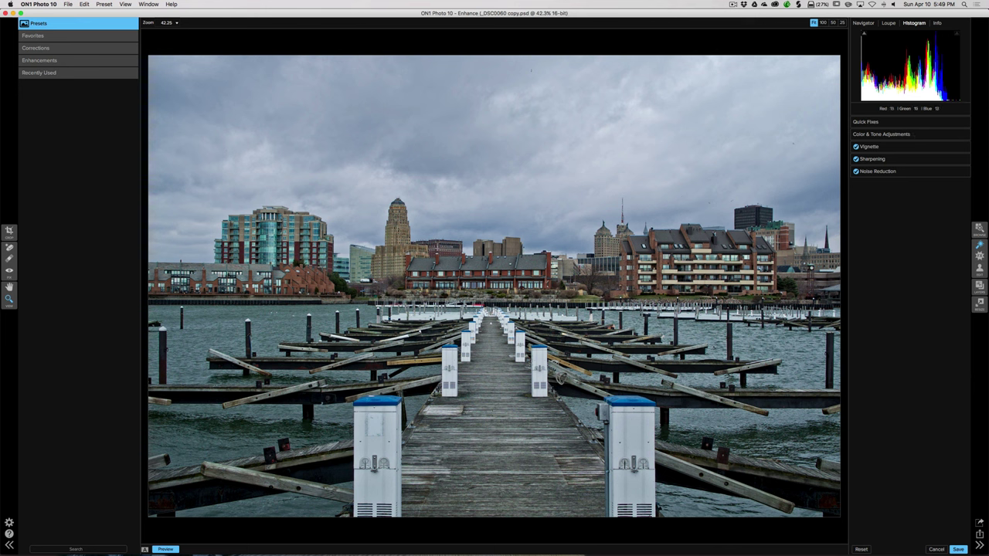
{"action": "left_click", "coordinate": [166, 549]}
{"action": "left_click", "coordinate": [166, 549]}
{"action": "left_click", "coordinate": [166, 549]}
{"action": "left_click", "coordinate": [166, 549]}
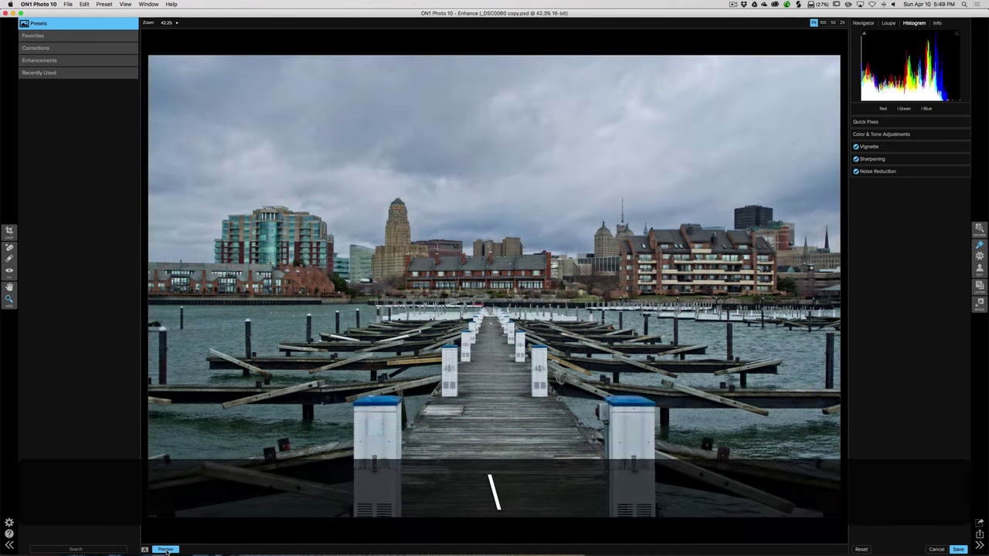
- Try the Subtle, Strong and Edges vignettes on the photo, and apply Strong
{"action": "left_click", "coordinate": [924, 148]}
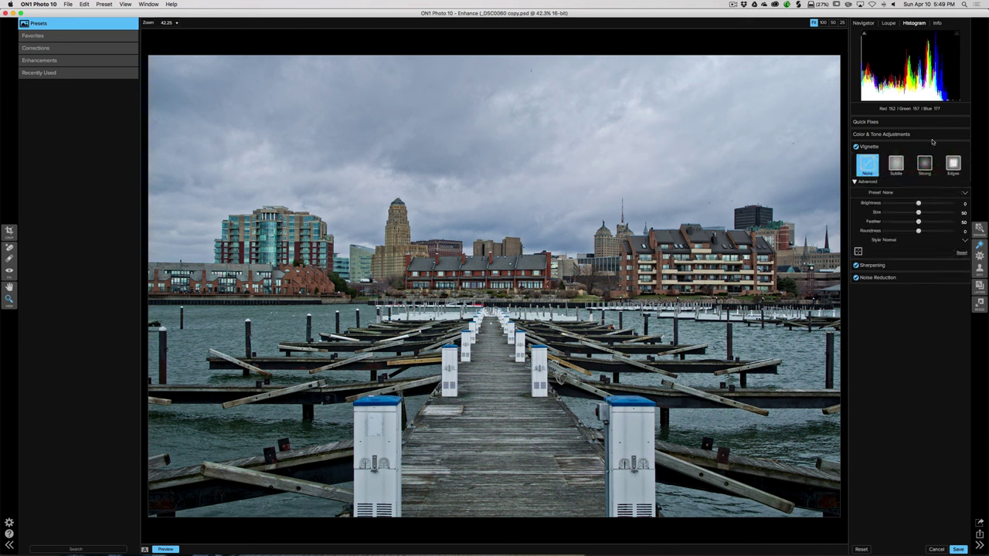
{"action": "left_click", "coordinate": [854, 183]}
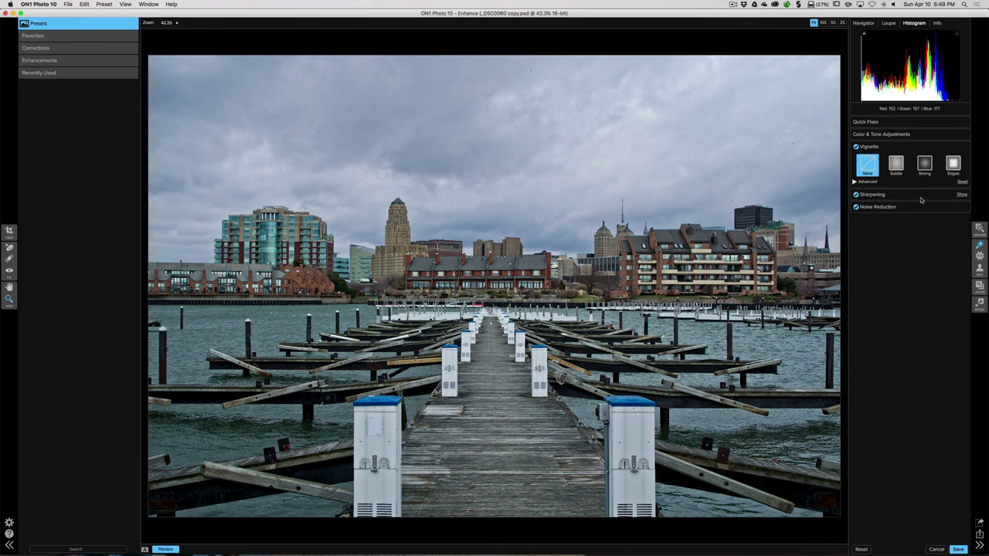
{"action": "left_click", "coordinate": [896, 164]}
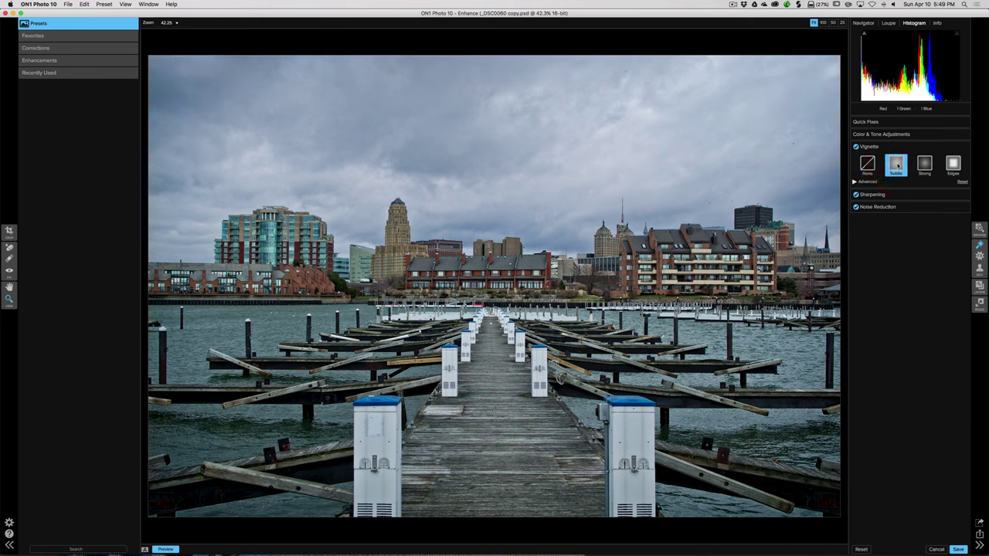
{"action": "left_click", "coordinate": [927, 163]}
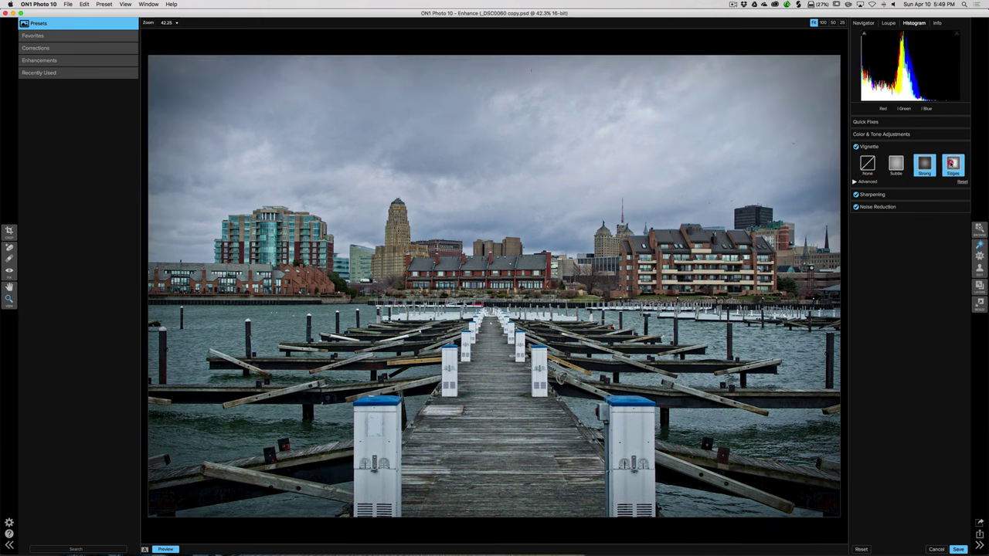
{"action": "left_click", "coordinate": [952, 164]}
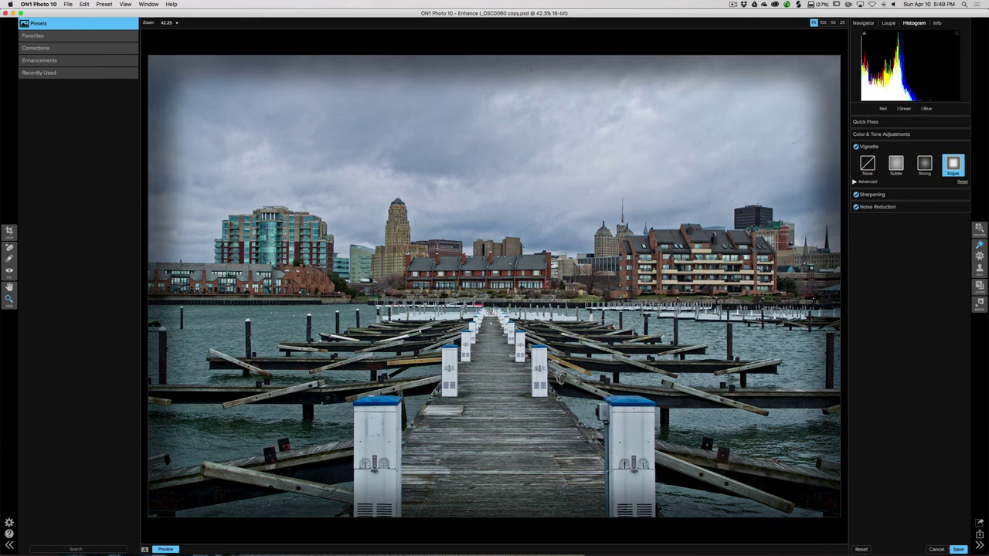
{"action": "left_click", "coordinate": [921, 165]}
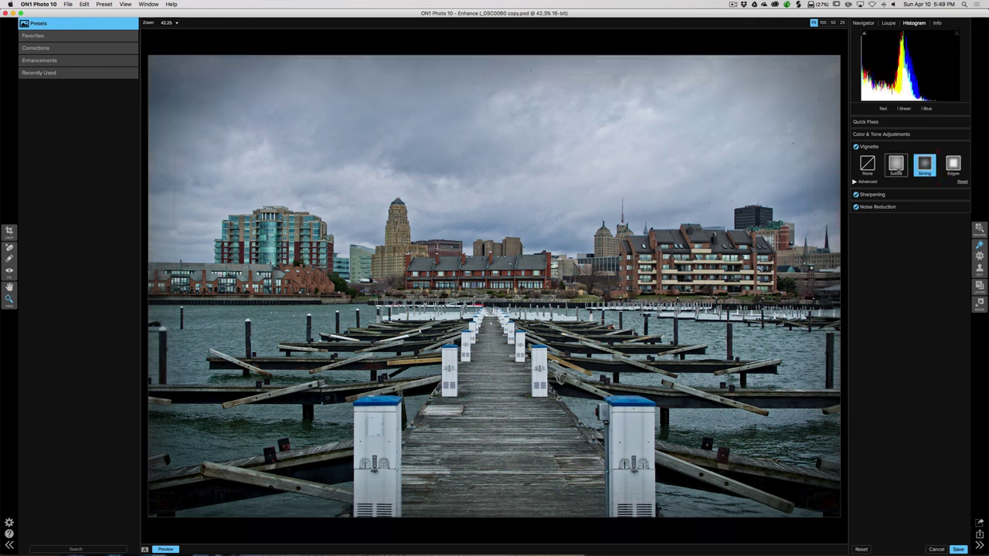
- Preview the advanced vignette presets and set the vignette preset to None
{"action": "left_click", "coordinate": [855, 182]}
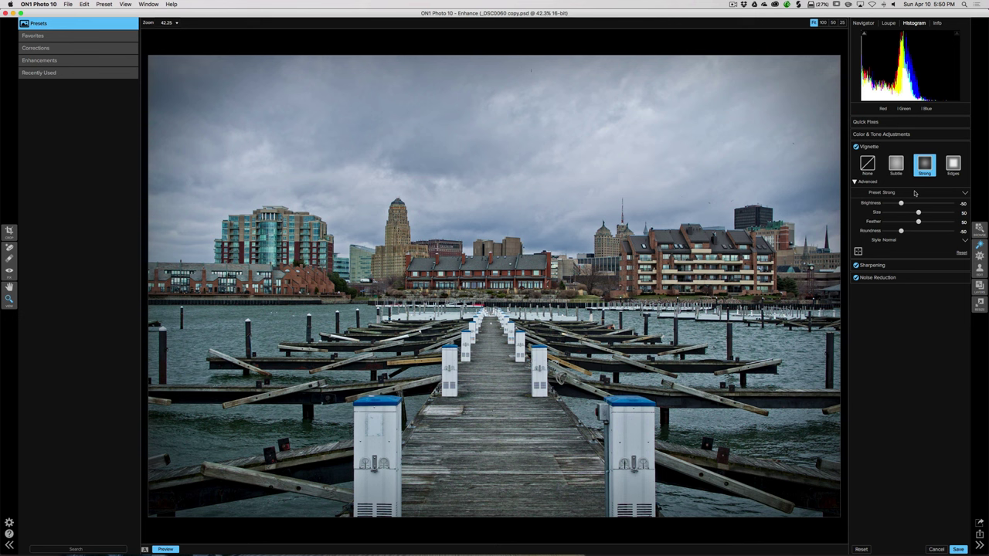
{"action": "left_click", "coordinate": [890, 194]}
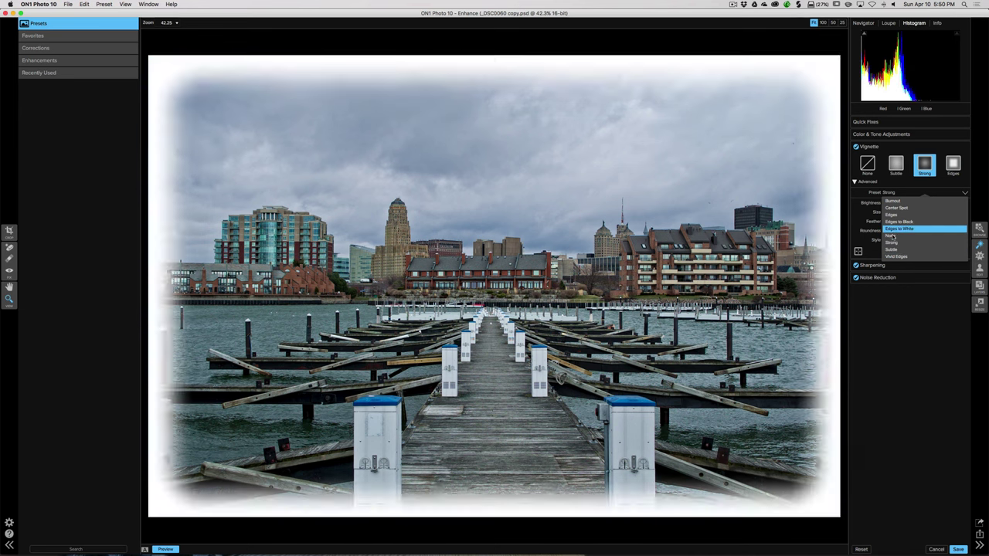
{"action": "left_click", "coordinate": [892, 237]}
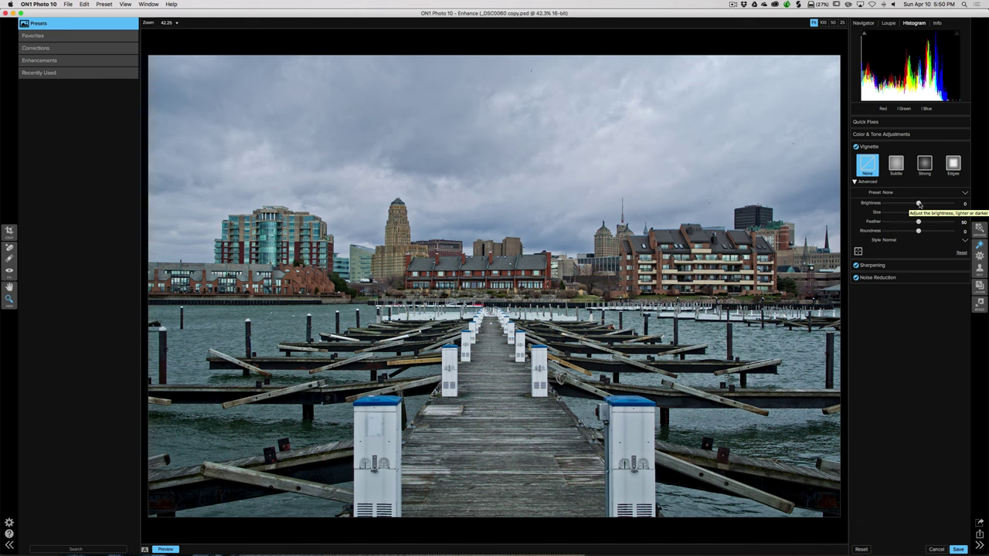
- Set the vignette's Brightness to -45, try Size at 20 and 0, and set Size to 24
{"action": "mouse_move", "coordinate": [918, 203]}
{"action": "left_mouse_down"}
{"action": "mouse_move", "coordinate": [953, 202]}
{"action": "mouse_move", "coordinate": [902, 204]}
{"action": "left_mouse_up"}
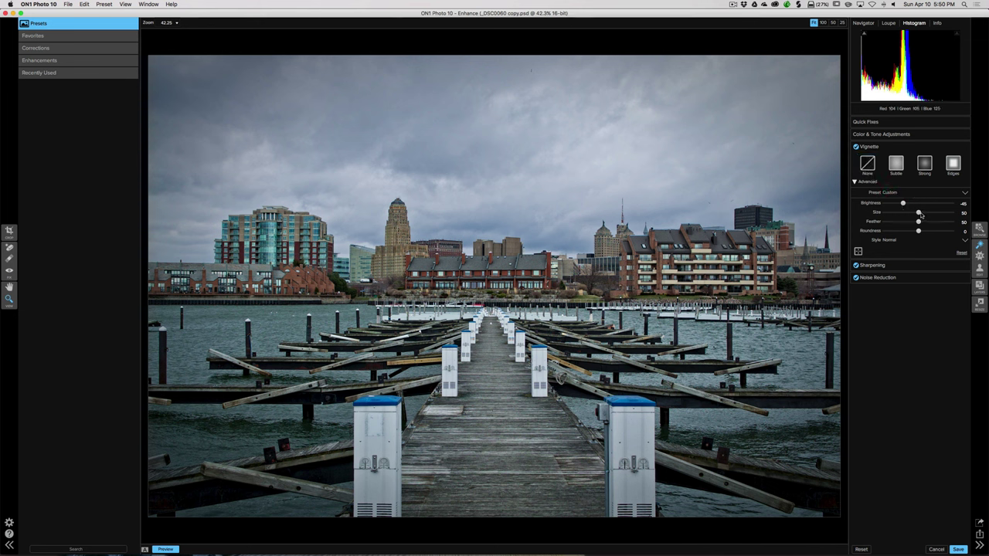
{"action": "left_click_drag", "start_coordinate": [919, 212], "coordinate": [896, 212]}
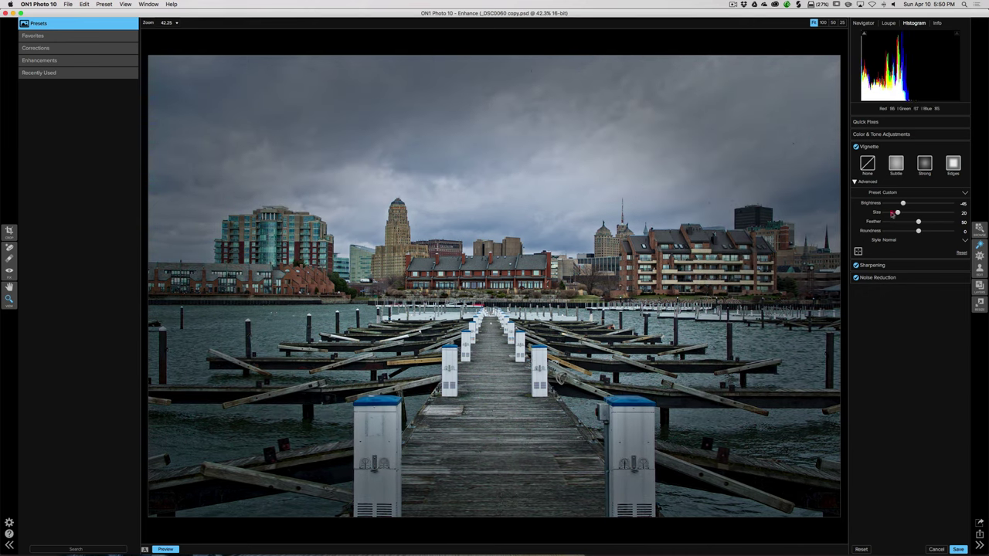
{"action": "left_click_drag", "start_coordinate": [896, 213], "coordinate": [882, 213]}
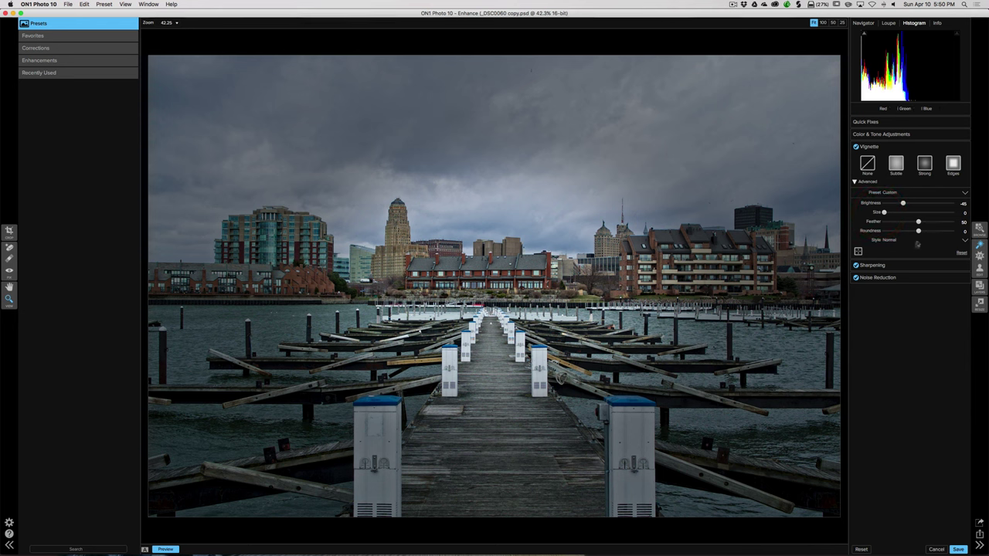
{"action": "mouse_move", "coordinate": [883, 212]}
{"action": "left_mouse_down"}
{"action": "mouse_move", "coordinate": [953, 214]}
{"action": "mouse_move", "coordinate": [899, 215]}
{"action": "left_mouse_up"}
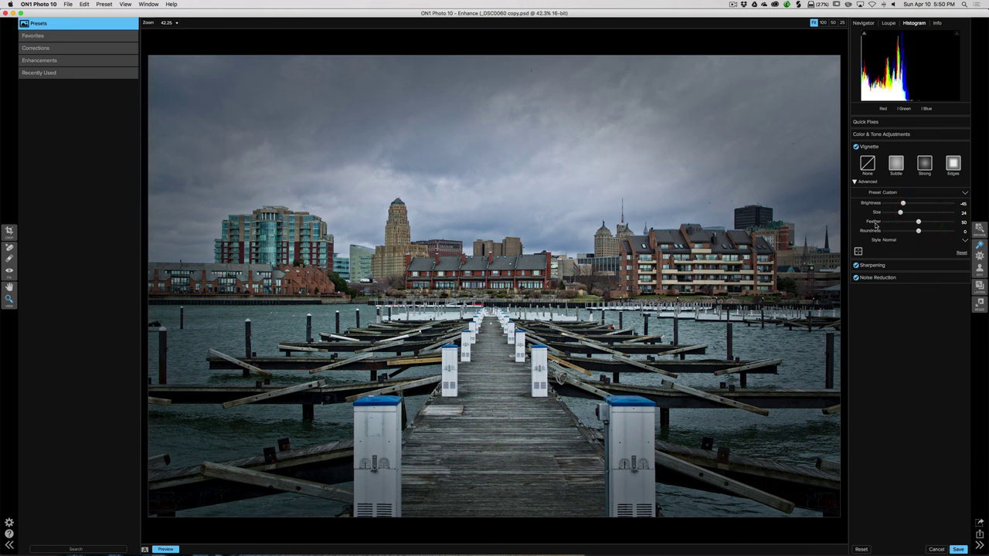
- Set the vignette's Feather to 49, try Roundness at -100 and 100, and set Roundness to 36
{"action": "mouse_move", "coordinate": [919, 221]}
{"action": "left_mouse_down"}
{"action": "mouse_move", "coordinate": [881, 223]}
{"action": "mouse_move", "coordinate": [935, 223]}
{"action": "mouse_move", "coordinate": [918, 223]}
{"action": "left_mouse_up"}
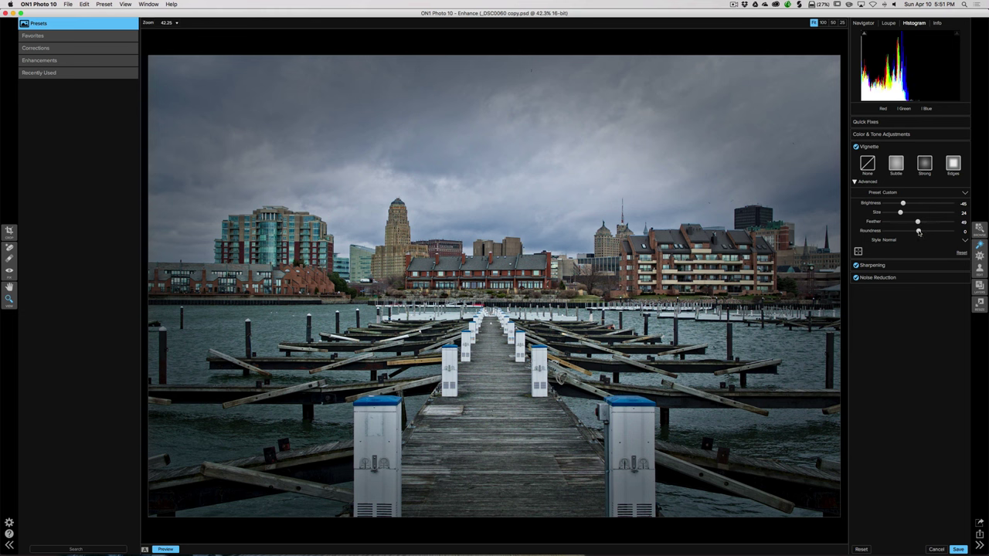
{"action": "left_click_drag", "start_coordinate": [919, 232], "coordinate": [863, 237]}
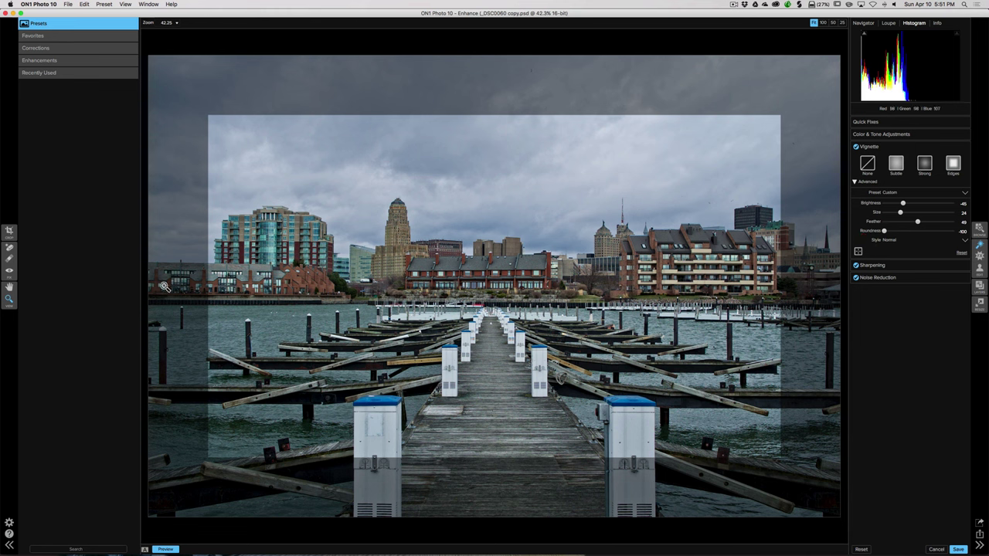
{"action": "left_click_drag", "start_coordinate": [886, 231], "coordinate": [955, 231]}
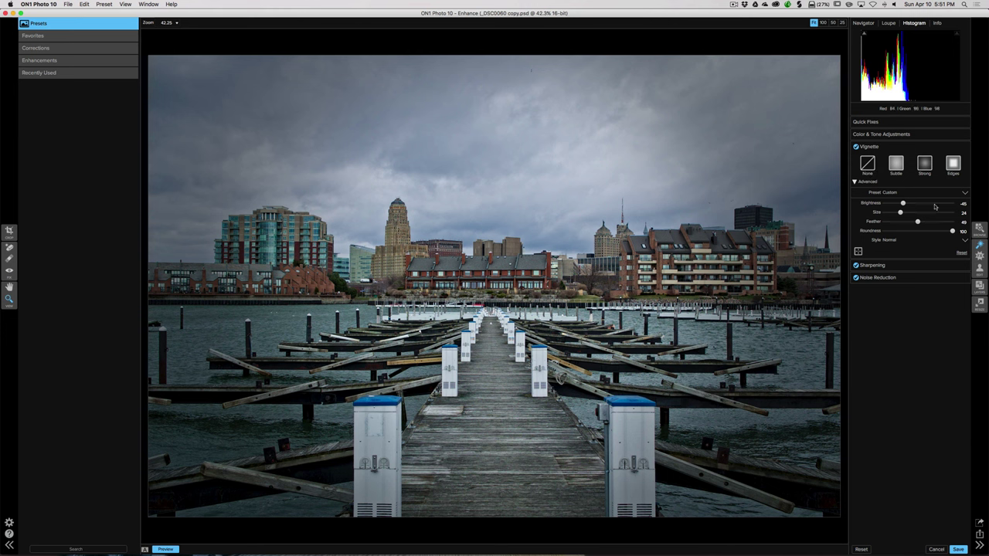
{"action": "left_click_drag", "start_coordinate": [953, 232], "coordinate": [930, 229]}
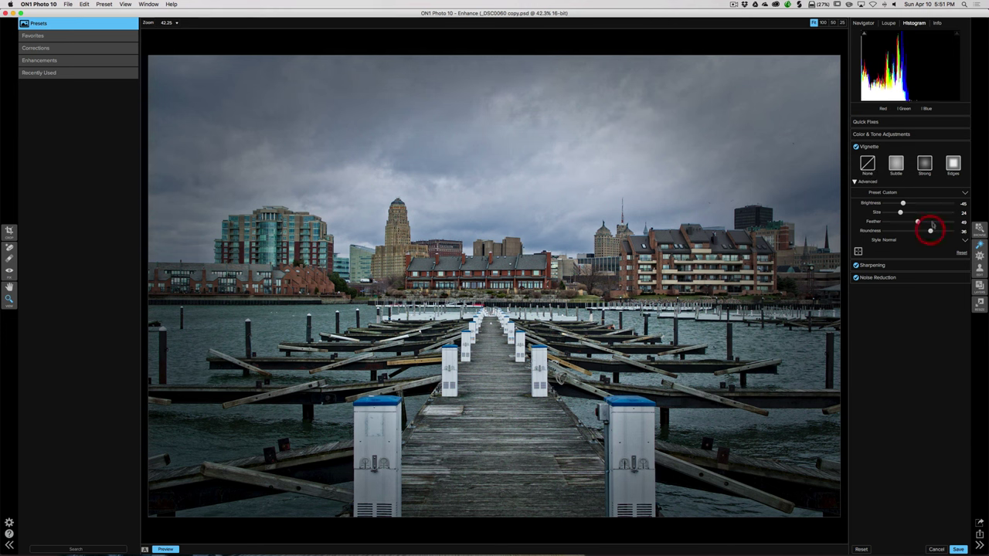
- Compare the photo with and without all edits, and then with and without the vignette alone
{"action": "left_click", "coordinate": [166, 550]}
{"action": "left_click", "coordinate": [166, 550]}
{"action": "left_click", "coordinate": [856, 147]}
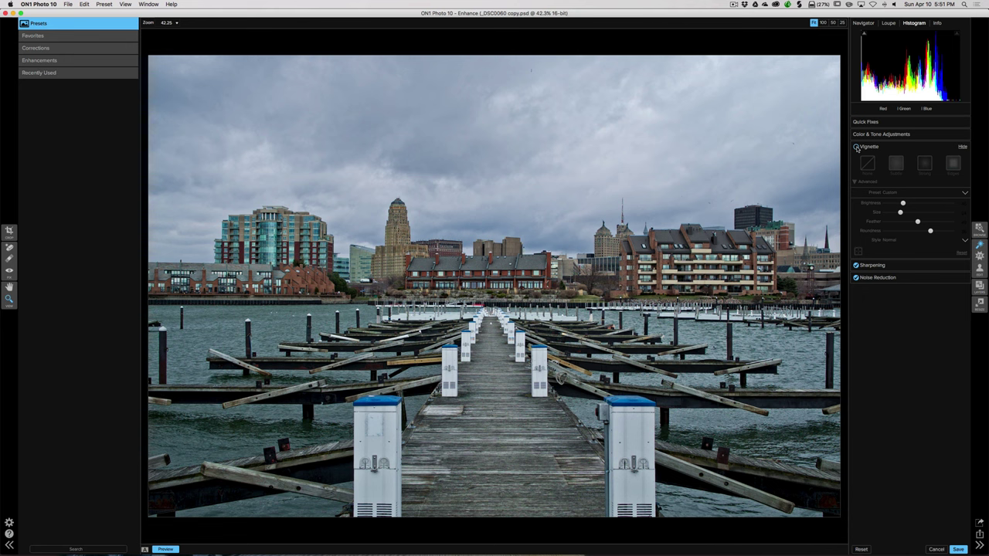
{"action": "left_click", "coordinate": [856, 146]}
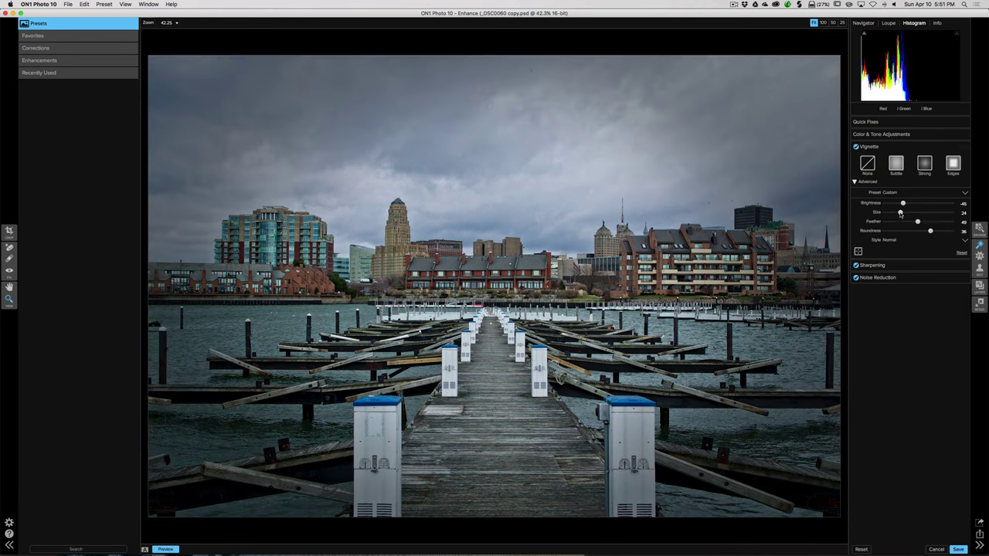
- Set the vignette's Brightness to -27 and compare the photo with and without the vignette
{"action": "left_click_drag", "start_coordinate": [905, 204], "coordinate": [909, 204]}
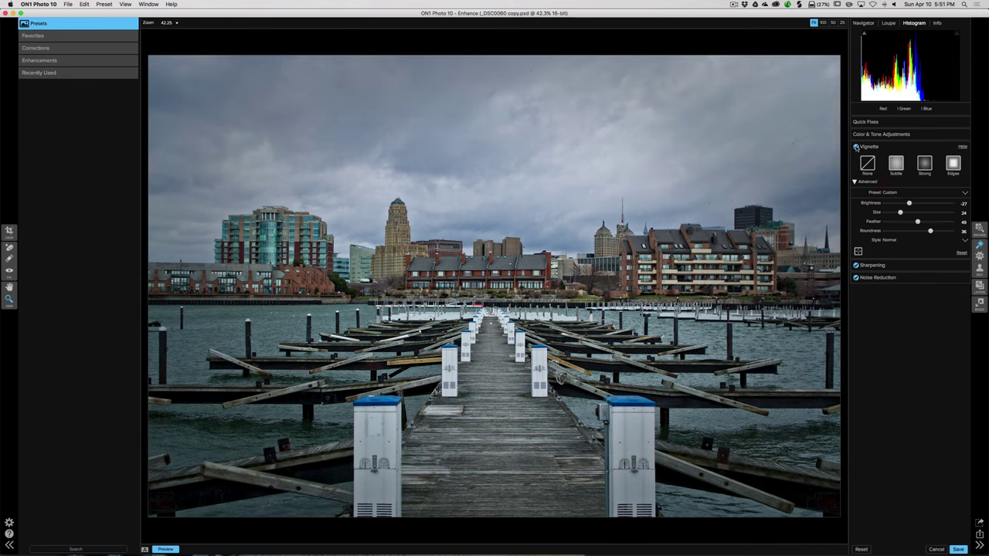
{"action": "left_click", "coordinate": [856, 147]}
{"action": "left_click", "coordinate": [856, 146]}
- Try the Subtle vignette style, set Style to Soft, and compare the photo with and without the vignette
{"action": "left_click", "coordinate": [883, 240]}
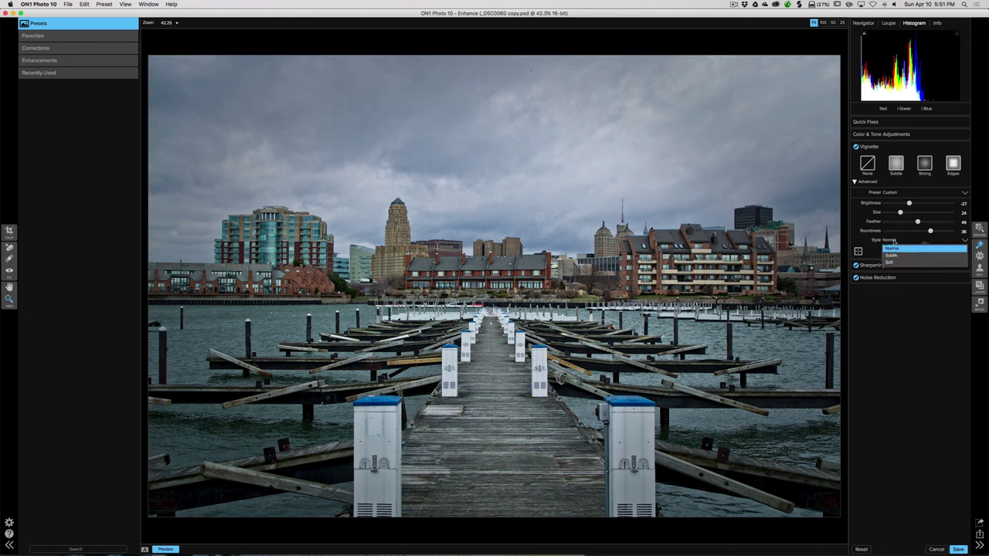
{"action": "left_click", "coordinate": [892, 256]}
{"action": "left_click", "coordinate": [889, 240]}
{"action": "left_click", "coordinate": [889, 262]}
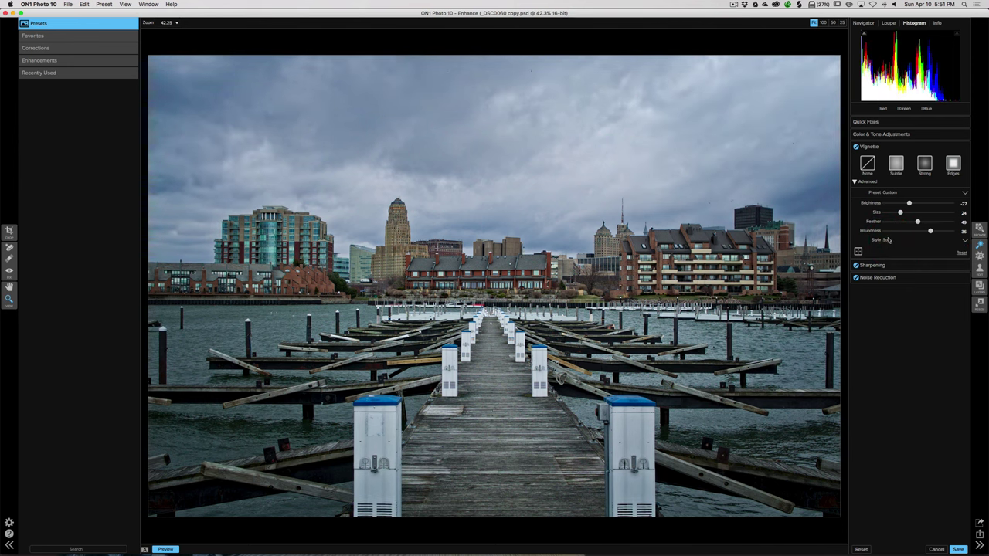
{"action": "left_click", "coordinate": [888, 241]}
{"action": "left_click", "coordinate": [889, 263]}
{"action": "left_click", "coordinate": [856, 146]}
{"action": "left_click", "coordinate": [856, 147]}
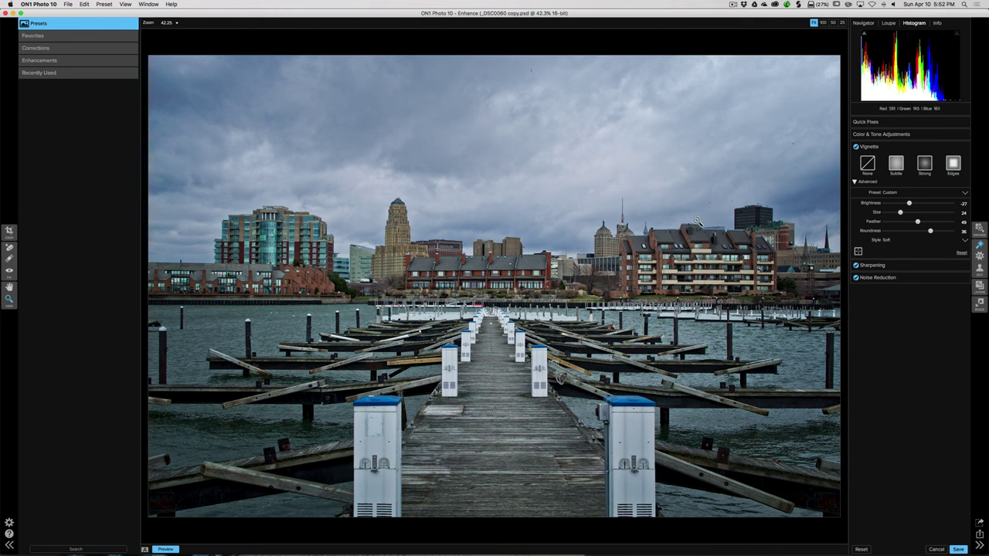
- Try recentering the vignette on the sky just above the brick apartment building, and undo the change
{"action": "left_click", "coordinate": [858, 252]}
{"action": "left_click", "coordinate": [680, 197]}
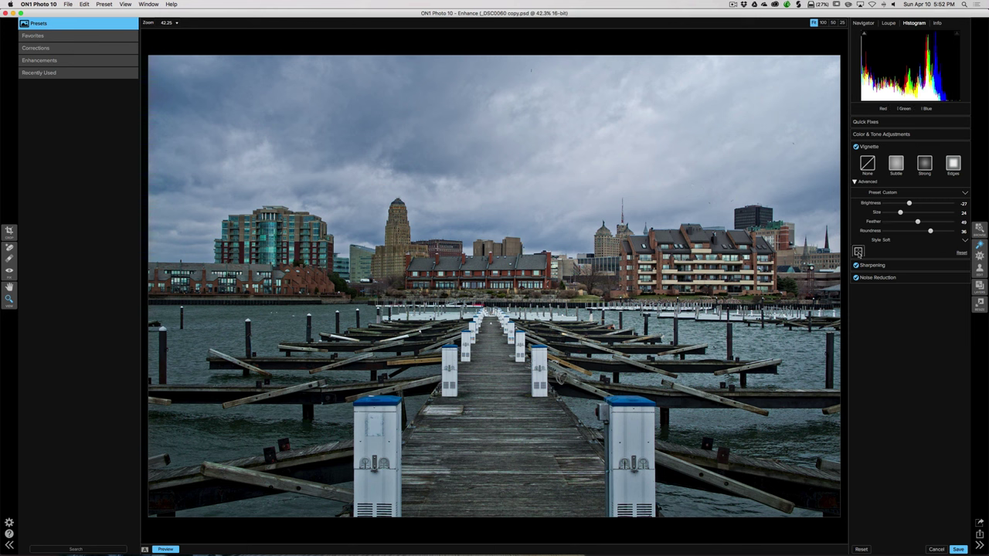
{"action": "key", "text": "super+z"}
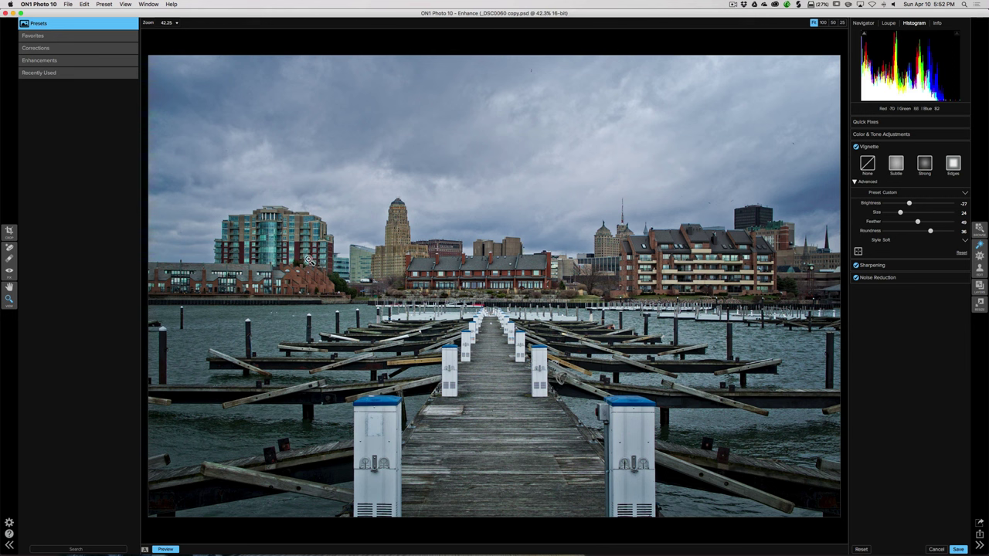
- Try the Fix Focus and Screen sharpening presets, apply Print, and show the advanced sharpening settings
{"action": "left_click", "coordinate": [917, 149]}
{"action": "left_click", "coordinate": [916, 159]}
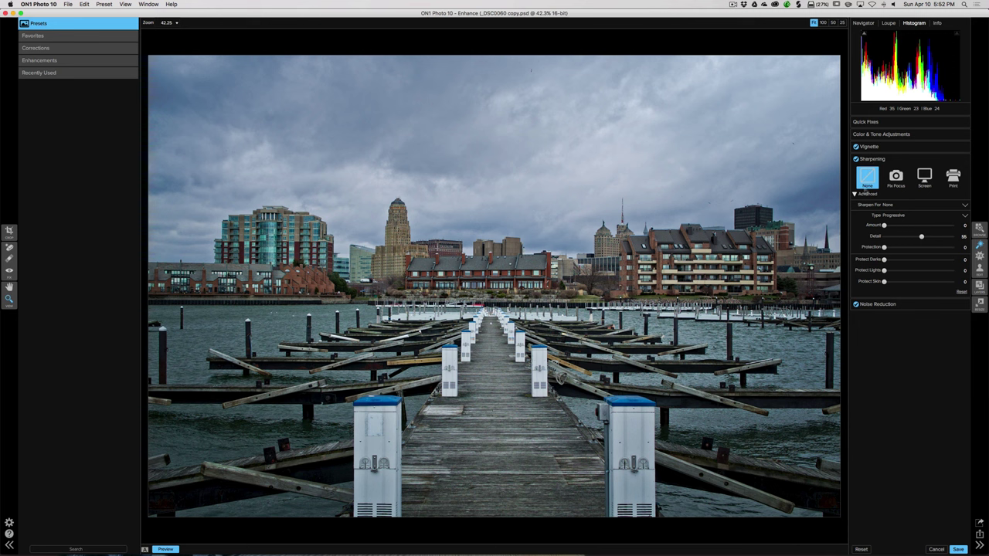
{"action": "left_click", "coordinate": [854, 195]}
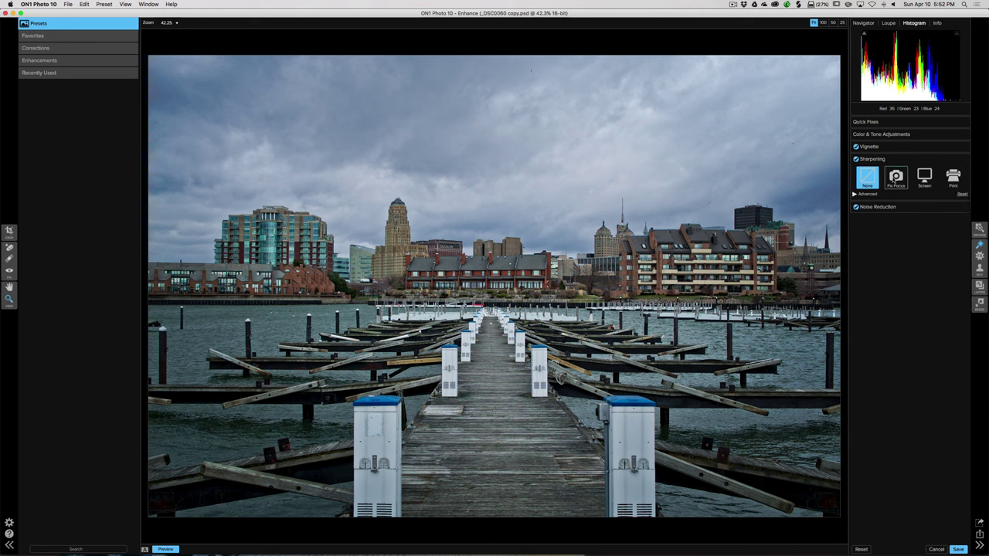
{"action": "left_click", "coordinate": [894, 178]}
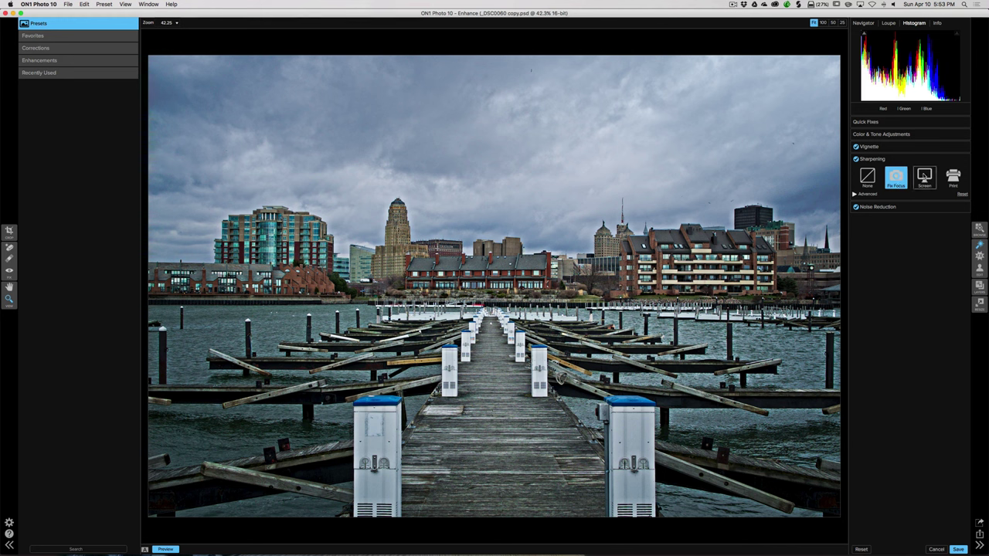
{"action": "left_click", "coordinate": [923, 177]}
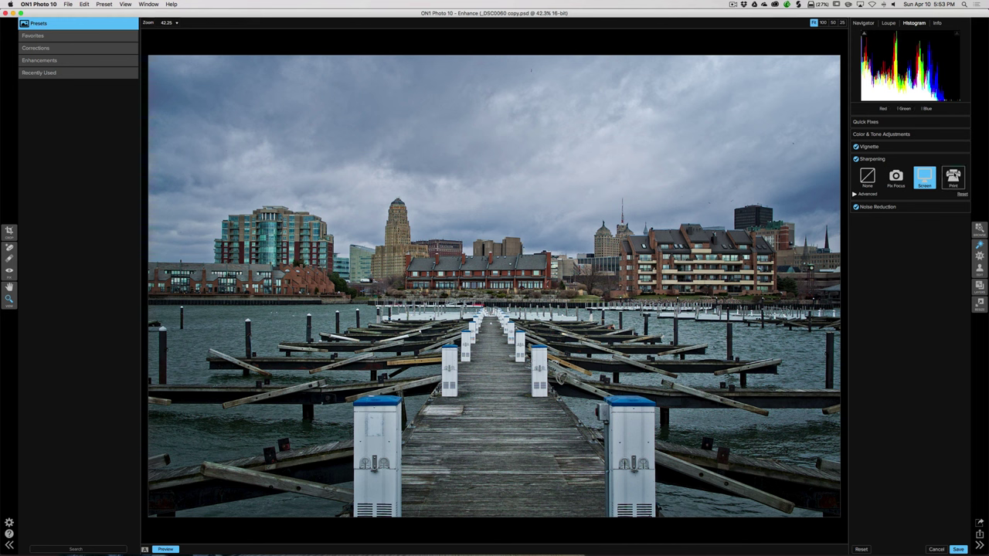
{"action": "left_click", "coordinate": [954, 176]}
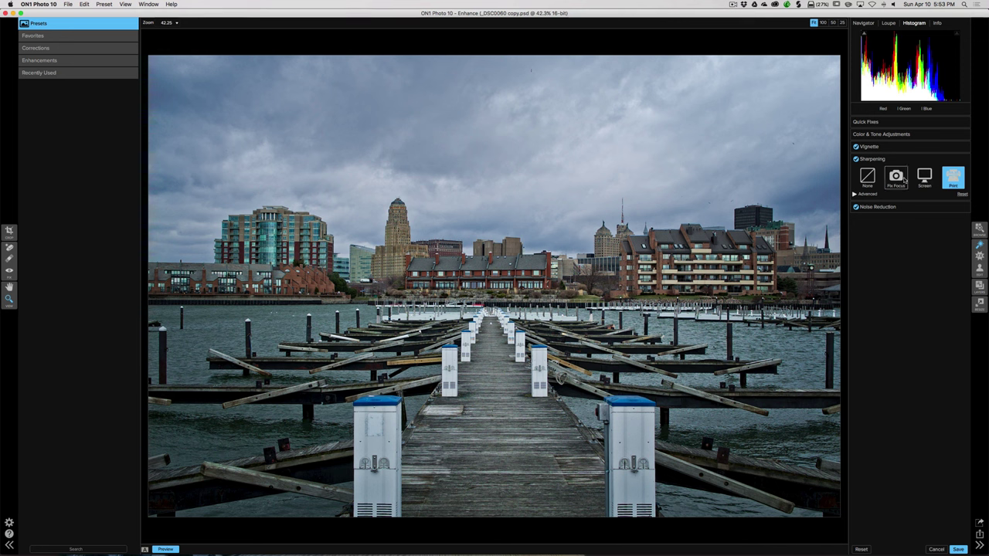
{"action": "left_click", "coordinate": [855, 194]}
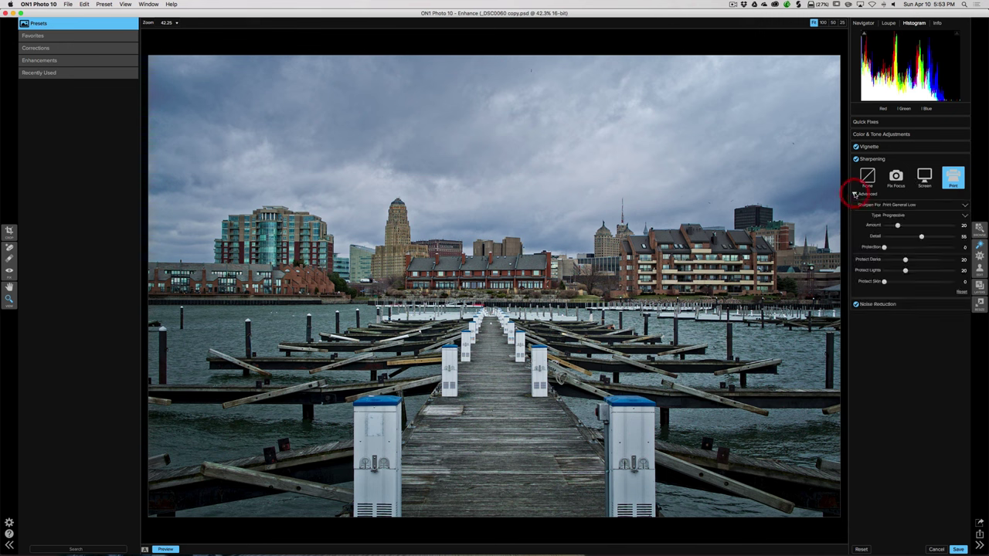
- Browse the Sharpen For presets without choosing one, try the High Pass type, and return Type to Progressive
{"action": "left_click", "coordinate": [897, 206]}
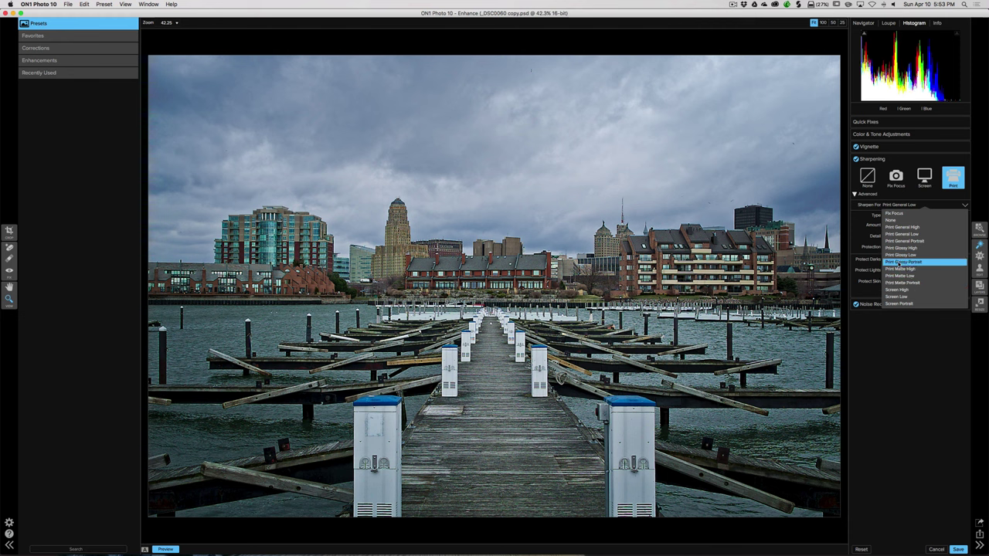
{"action": "key", "text": "Escape"}
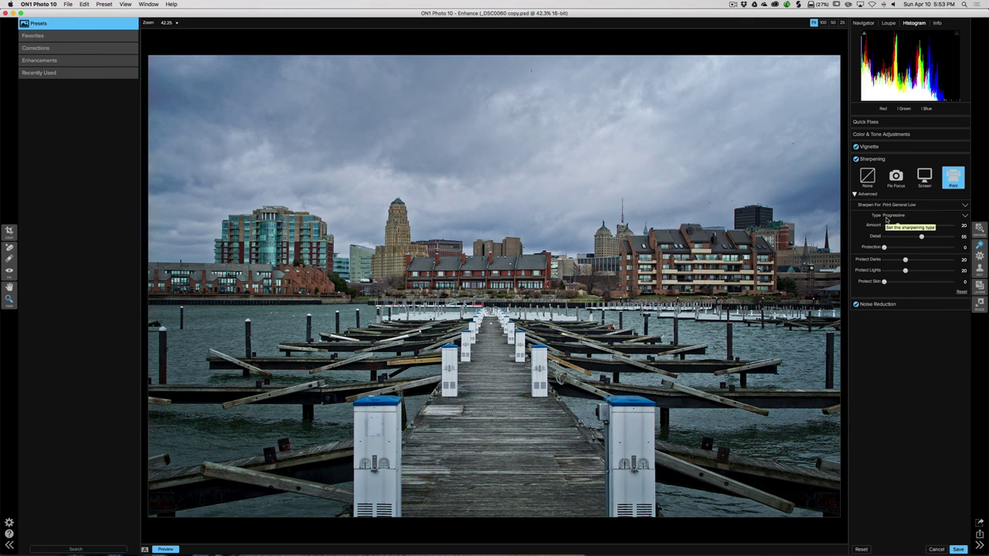
{"action": "left_click", "coordinate": [904, 217]}
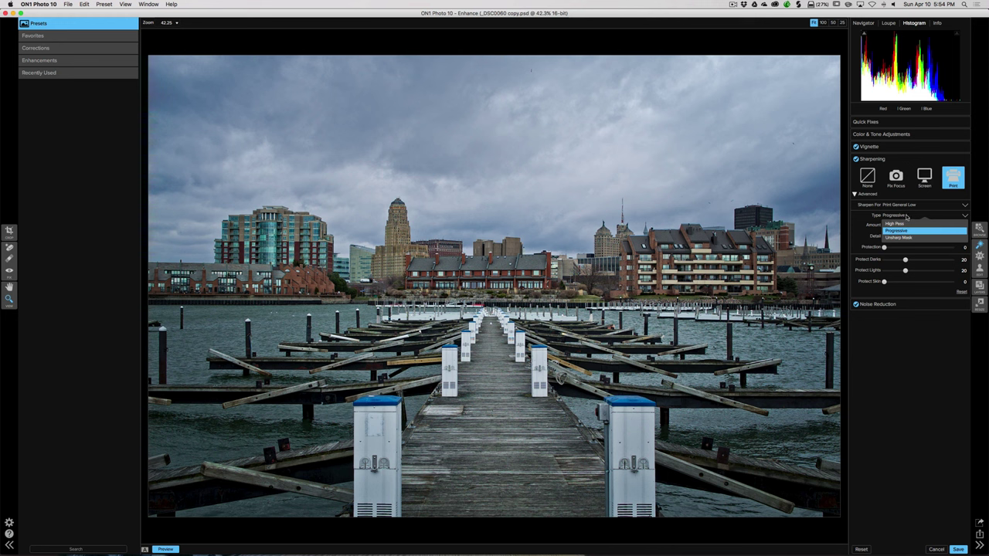
{"action": "left_click", "coordinate": [894, 223]}
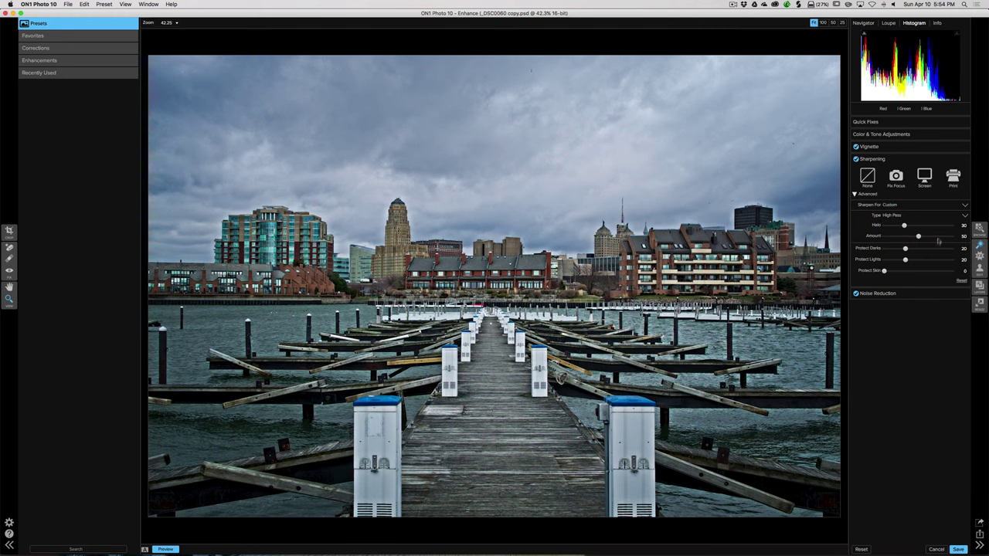
{"action": "left_click", "coordinate": [895, 214]}
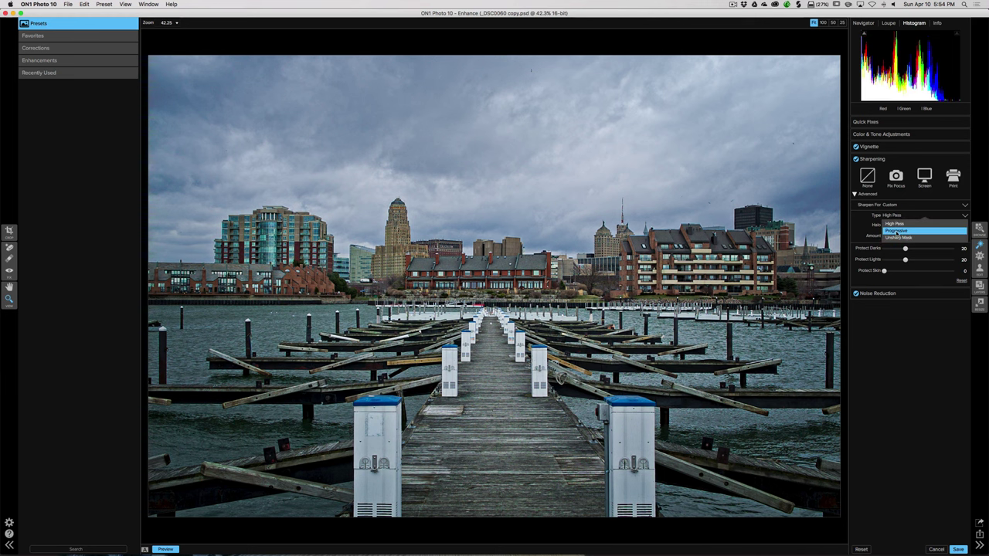
{"action": "left_click", "coordinate": [896, 231]}
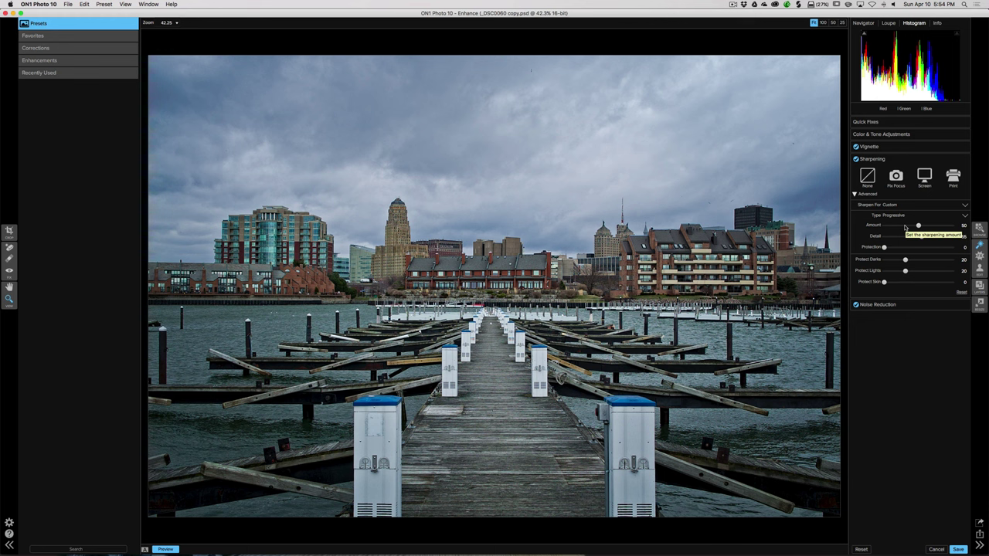
- Try the sharpening Amount at 100 and Detail at 0, and set Amount to 49 and Detail to 12
{"action": "left_click_drag", "start_coordinate": [918, 225], "coordinate": [962, 226]}
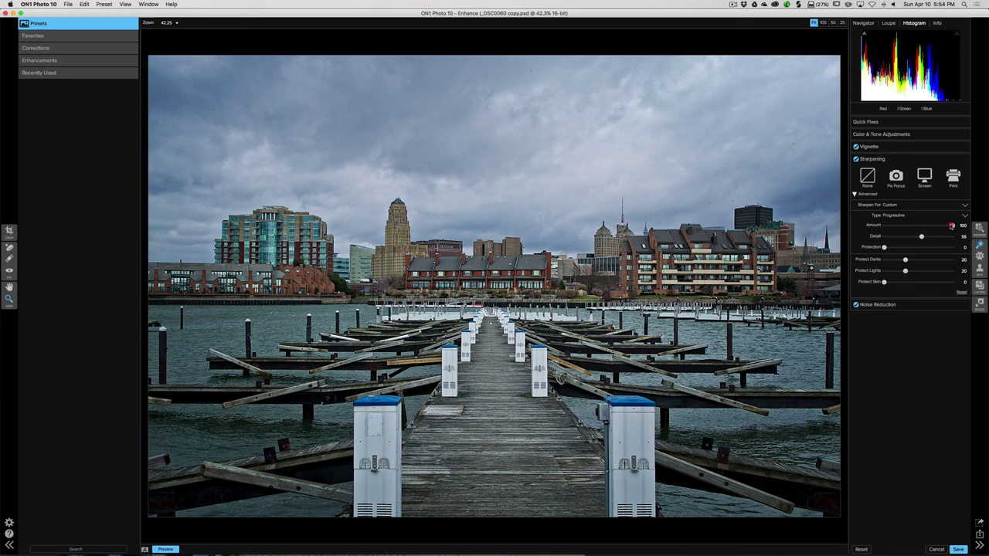
{"action": "left_click_drag", "start_coordinate": [952, 225], "coordinate": [923, 225]}
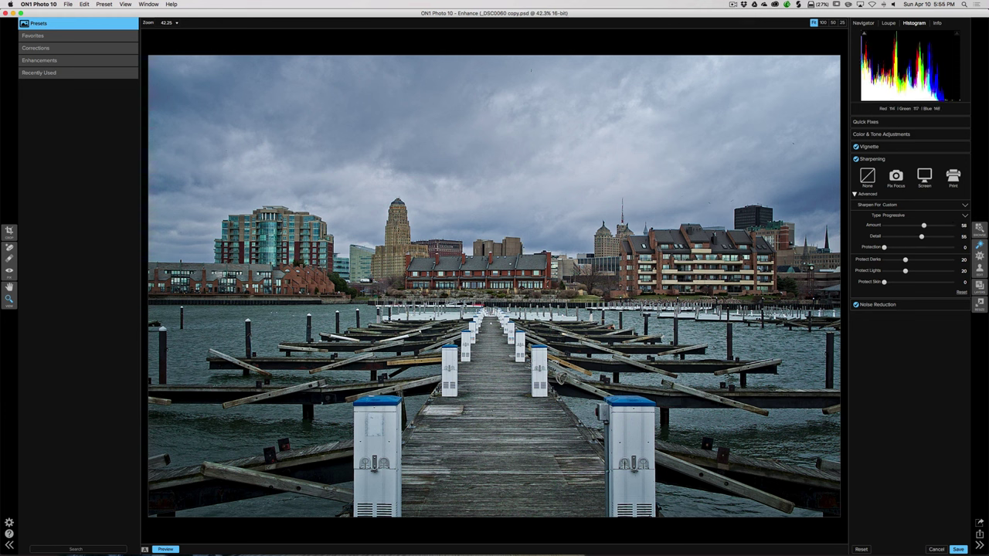
{"action": "left_click", "coordinate": [824, 22]}
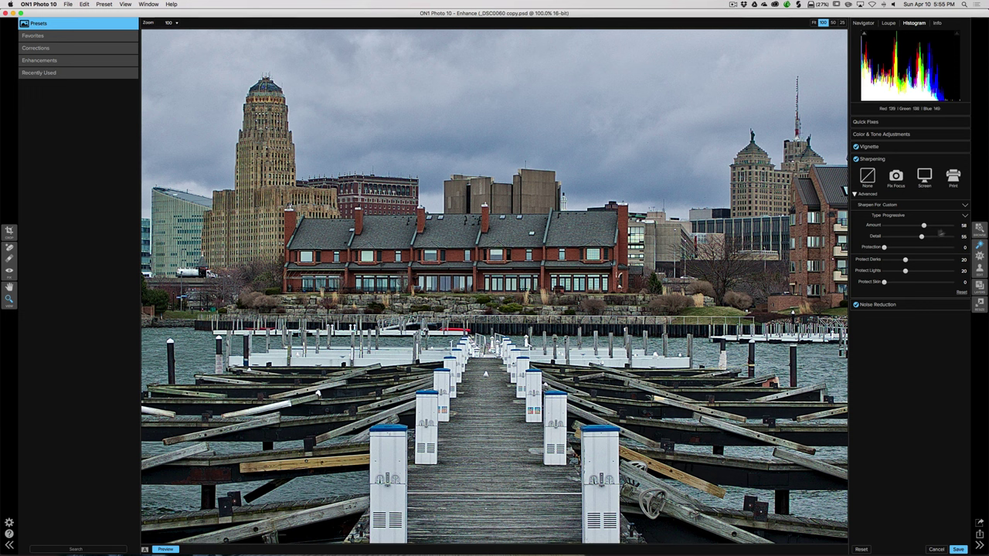
{"action": "mouse_move", "coordinate": [925, 226]}
{"action": "left_mouse_down"}
{"action": "mouse_move", "coordinate": [895, 229]}
{"action": "mouse_move", "coordinate": [964, 227]}
{"action": "mouse_move", "coordinate": [924, 228]}
{"action": "left_mouse_up"}
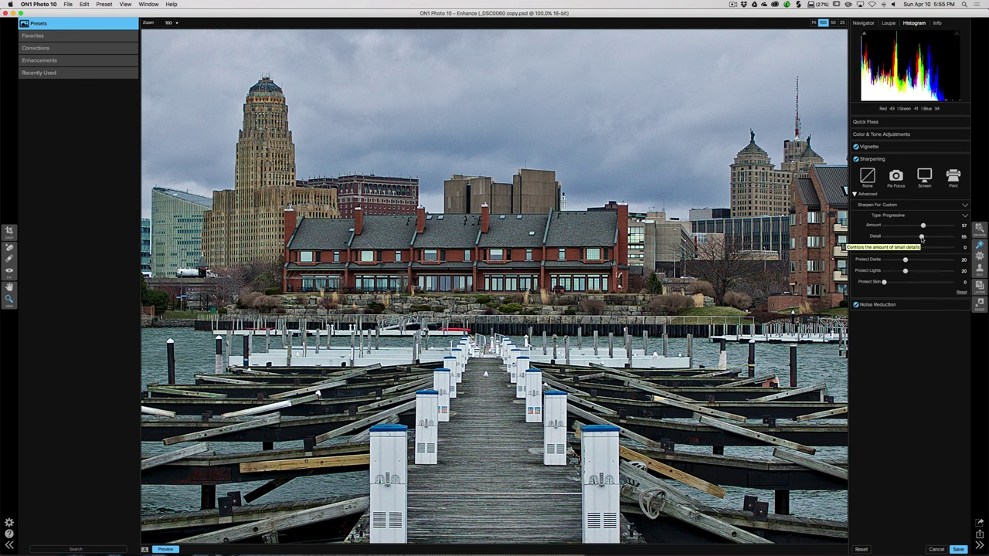
{"action": "left_click_drag", "start_coordinate": [921, 238], "coordinate": [875, 241]}
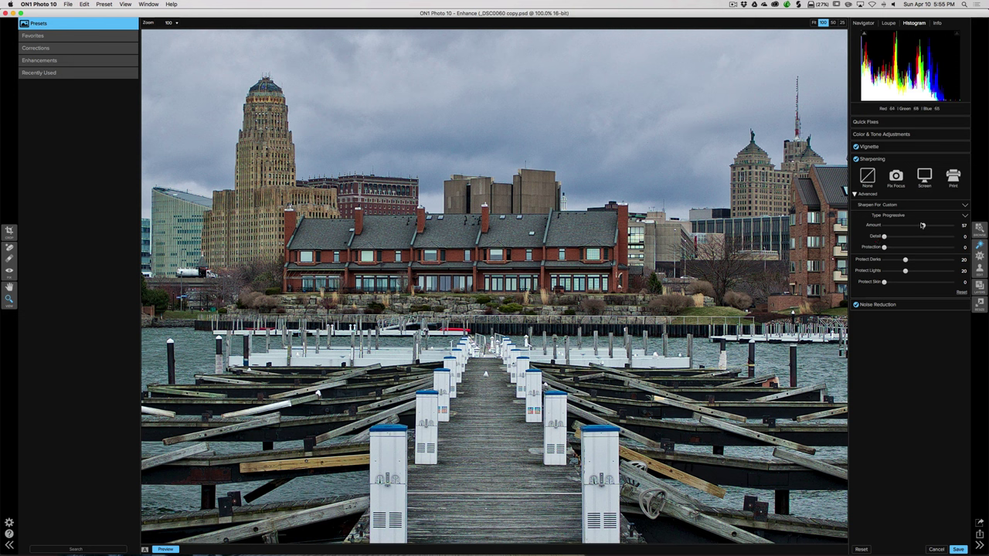
{"action": "left_click_drag", "start_coordinate": [884, 236], "coordinate": [894, 237]}
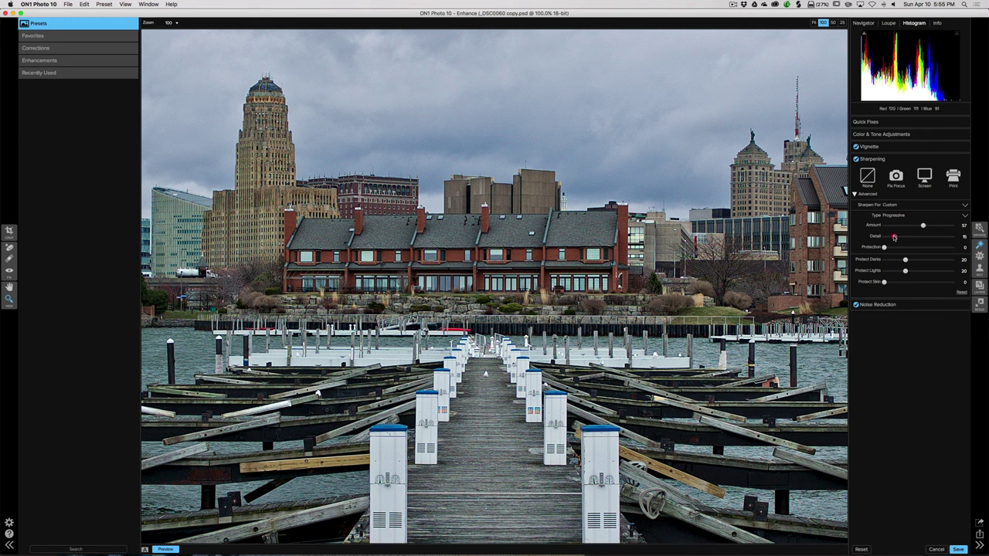
{"action": "left_click_drag", "start_coordinate": [894, 237], "coordinate": [891, 237]}
{"action": "mouse_move", "coordinate": [891, 237]}
{"action": "left_mouse_down"}
{"action": "mouse_move", "coordinate": [909, 237]}
{"action": "mouse_move", "coordinate": [893, 237]}
{"action": "left_mouse_up"}
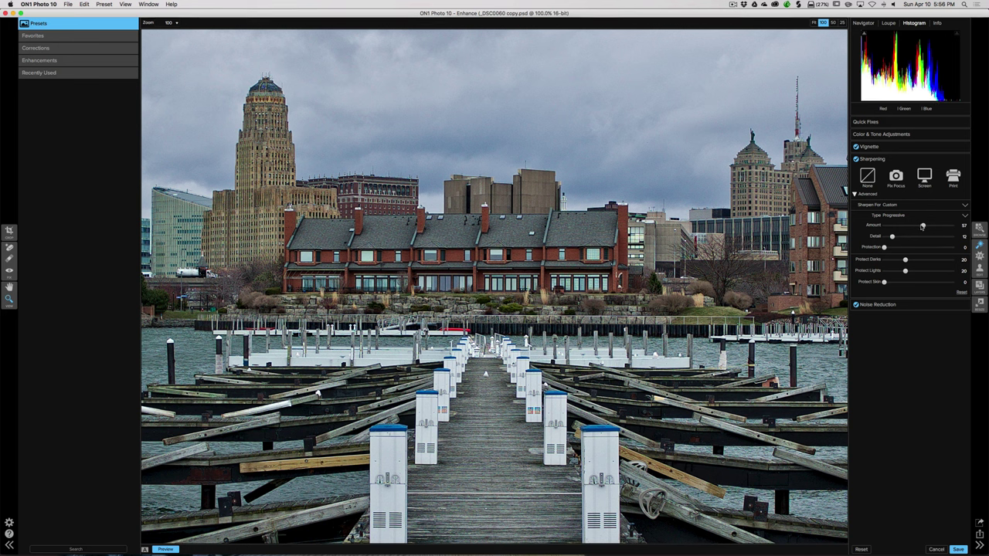
{"action": "left_click_drag", "start_coordinate": [922, 225], "coordinate": [917, 225]}
- Set the sharpening Protection to 33 and Protect Darks to 40, raise Protect Lights, and adjust Protect Skin
{"action": "left_click_drag", "start_coordinate": [884, 247], "coordinate": [910, 247]}
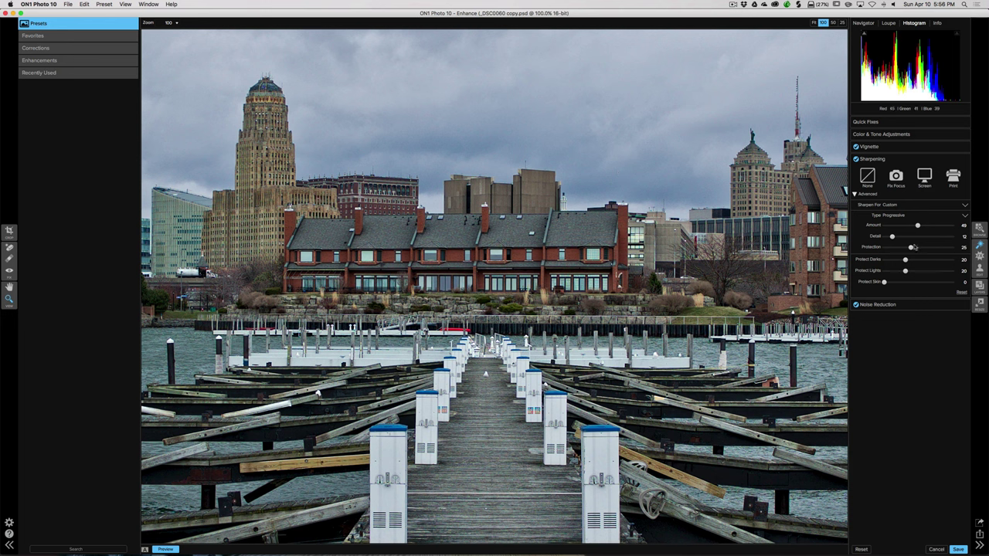
{"action": "left_click_drag", "start_coordinate": [913, 247], "coordinate": [920, 247]}
{"action": "left_click", "coordinate": [919, 246]}
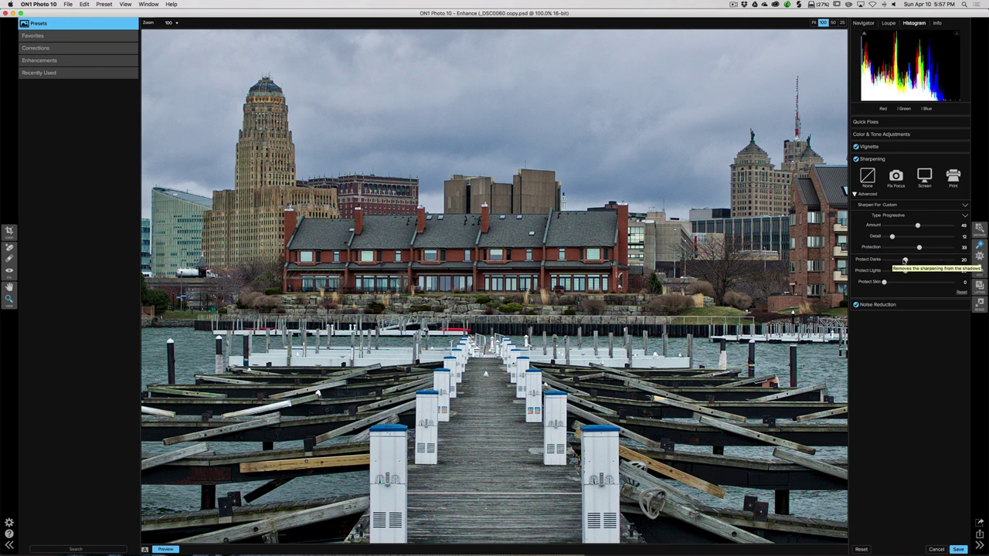
{"action": "left_click_drag", "start_coordinate": [906, 261], "coordinate": [932, 263]}
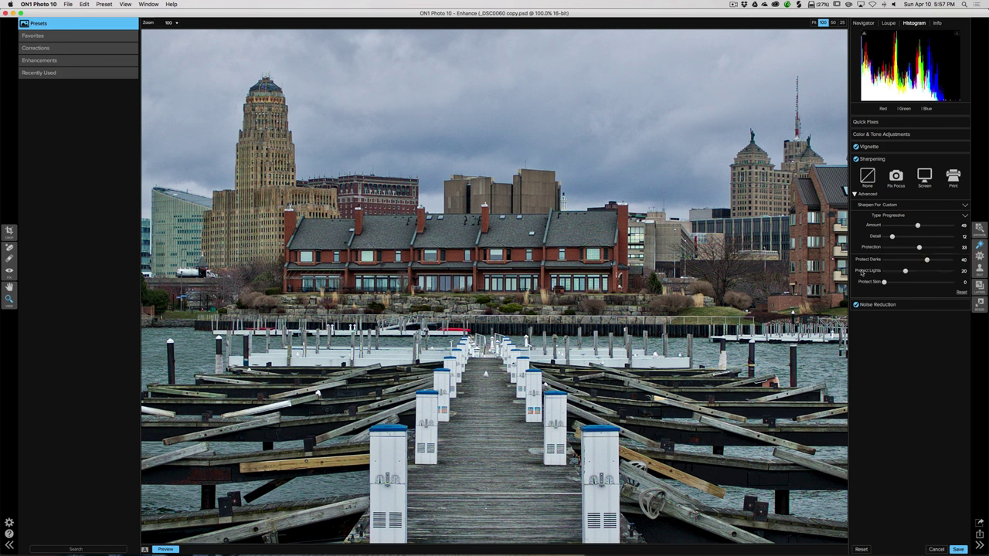
{"action": "left_click_drag", "start_coordinate": [906, 271], "coordinate": [924, 272]}
{"action": "mouse_move", "coordinate": [884, 283]}
{"action": "left_mouse_down"}
{"action": "mouse_move", "coordinate": [914, 283]}
{"action": "mouse_move", "coordinate": [888, 284]}
{"action": "left_mouse_up"}
{"action": "left_click", "coordinate": [919, 159]}
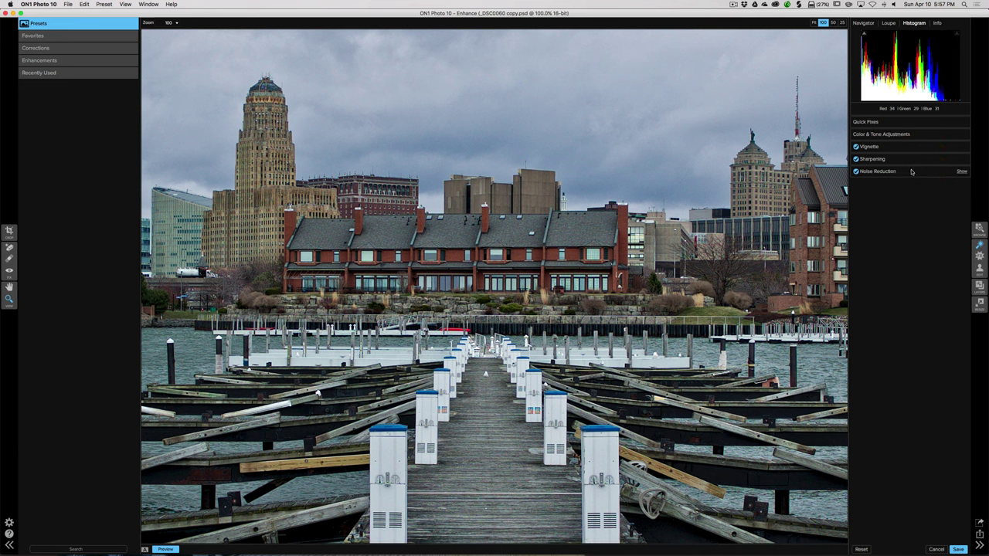
- Try the Subtle, Moderate, Strong and None noise reduction presets, and apply Strong while viewing the townhouses at 200%
{"action": "left_click", "coordinate": [913, 172]}
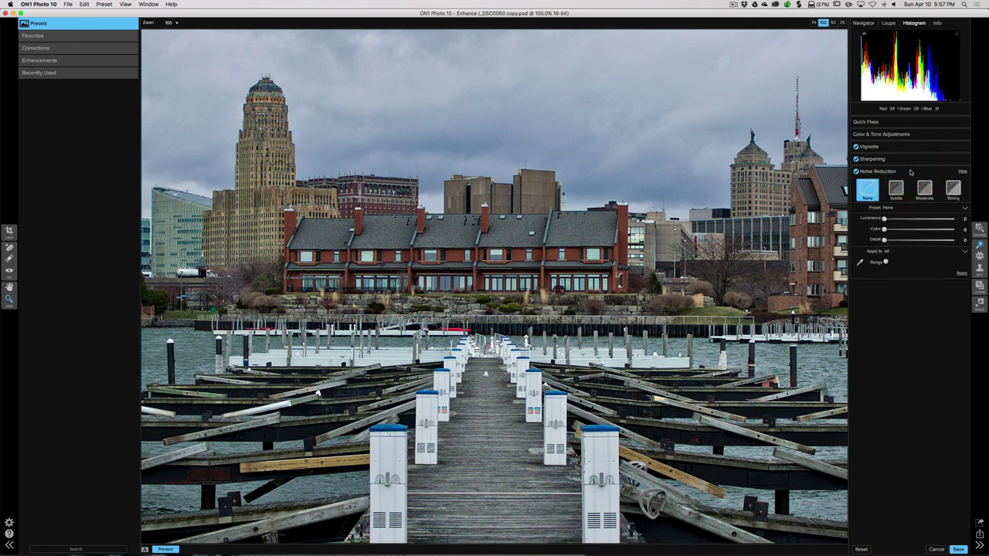
{"action": "left_click", "coordinate": [898, 189]}
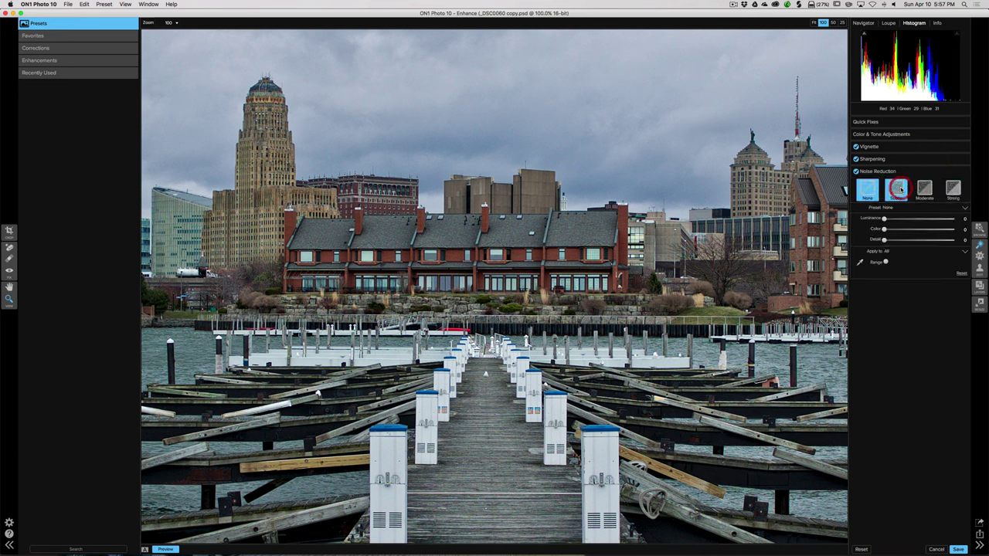
{"action": "left_click", "coordinate": [928, 188]}
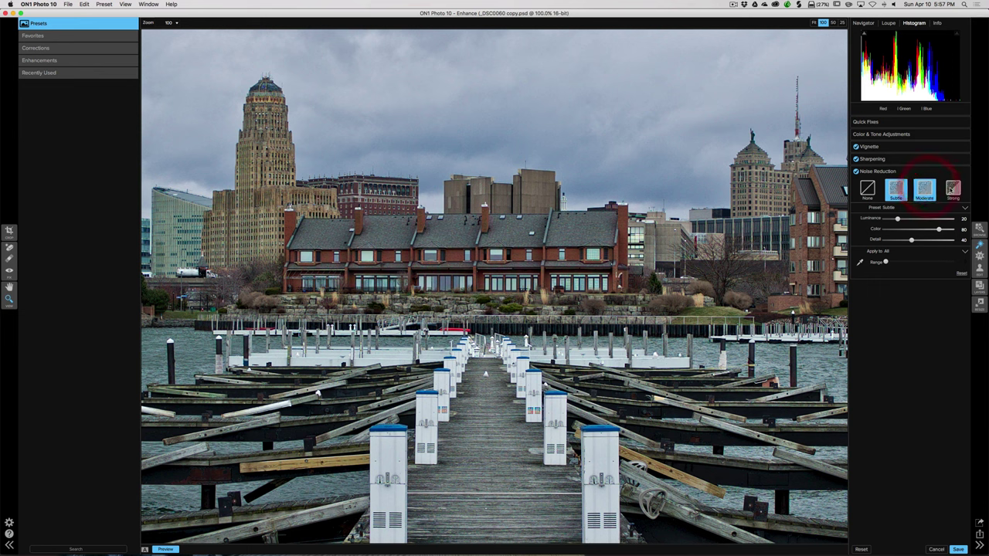
{"action": "left_click", "coordinate": [953, 189]}
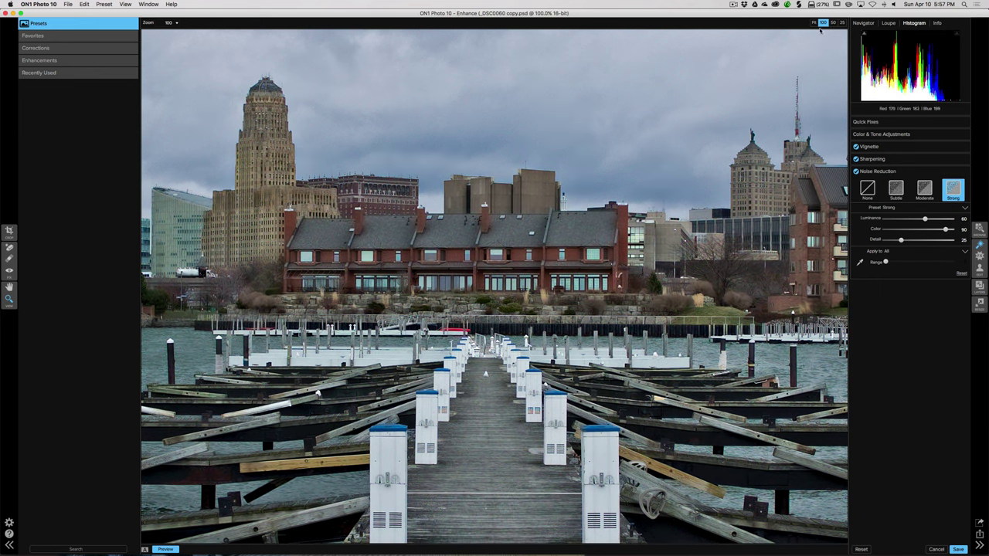
{"action": "left_click", "coordinate": [925, 190]}
{"action": "left_click", "coordinate": [866, 189]}
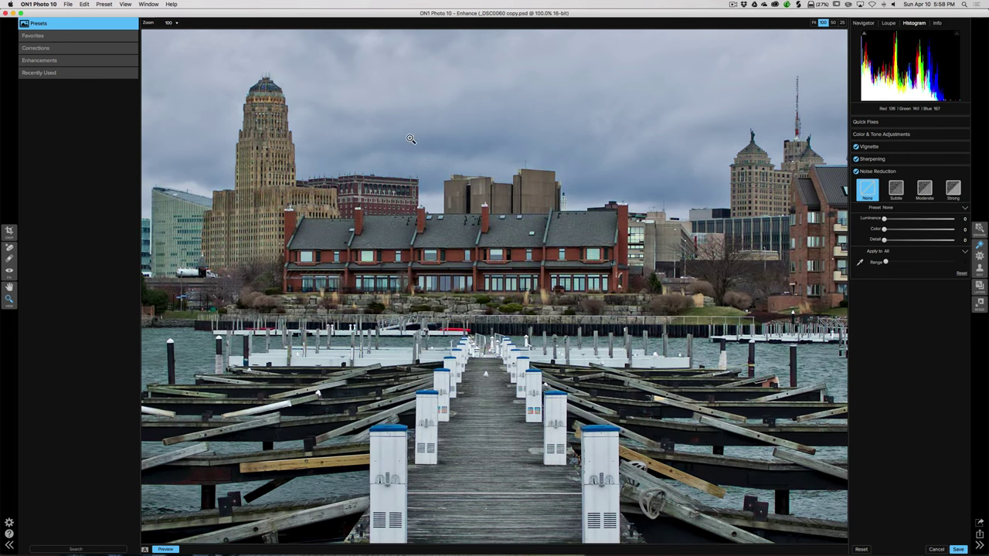
{"action": "left_click", "coordinate": [480, 138]}
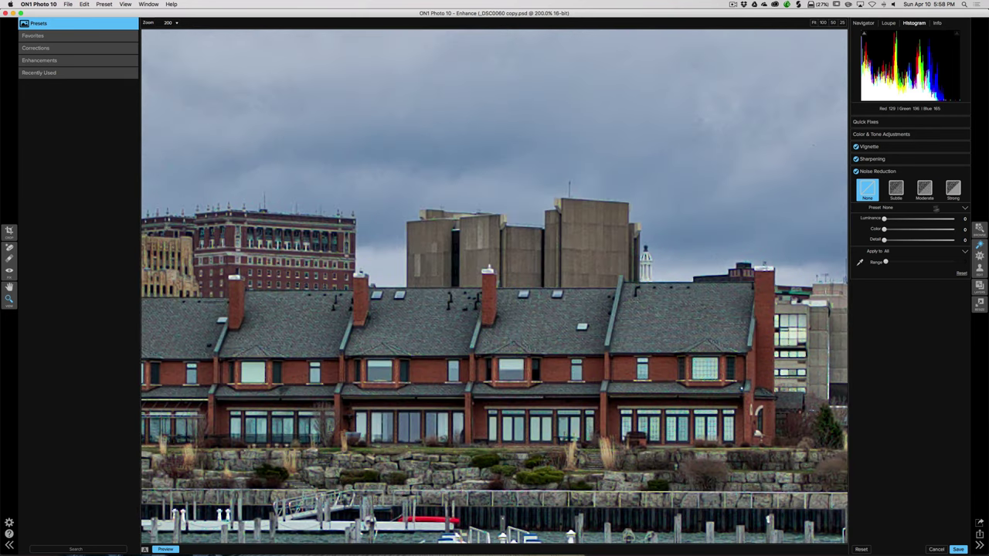
{"action": "left_click", "coordinate": [954, 189]}
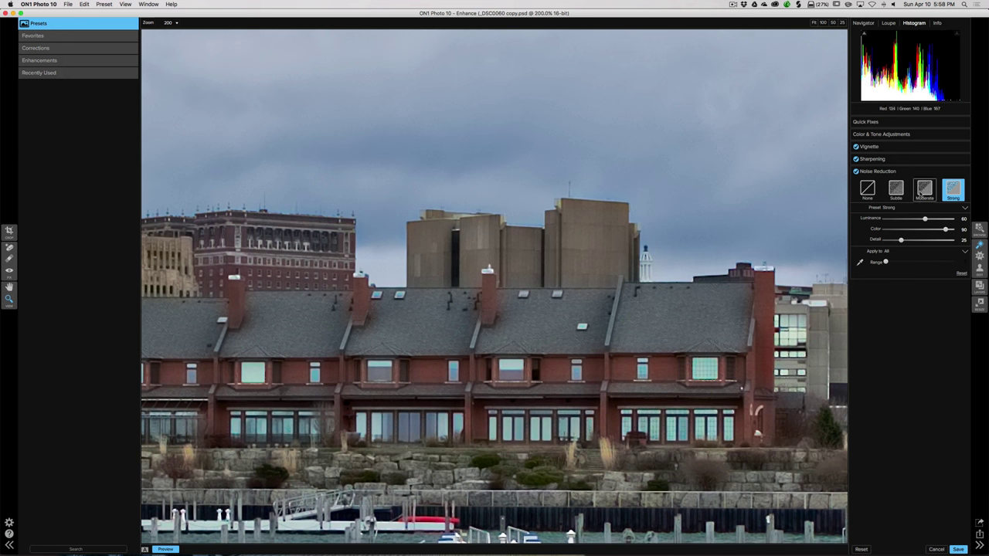
- Apply the None noise reduction preset, and set Luminance to 60 and Color to 16
{"action": "left_click", "coordinate": [868, 188]}
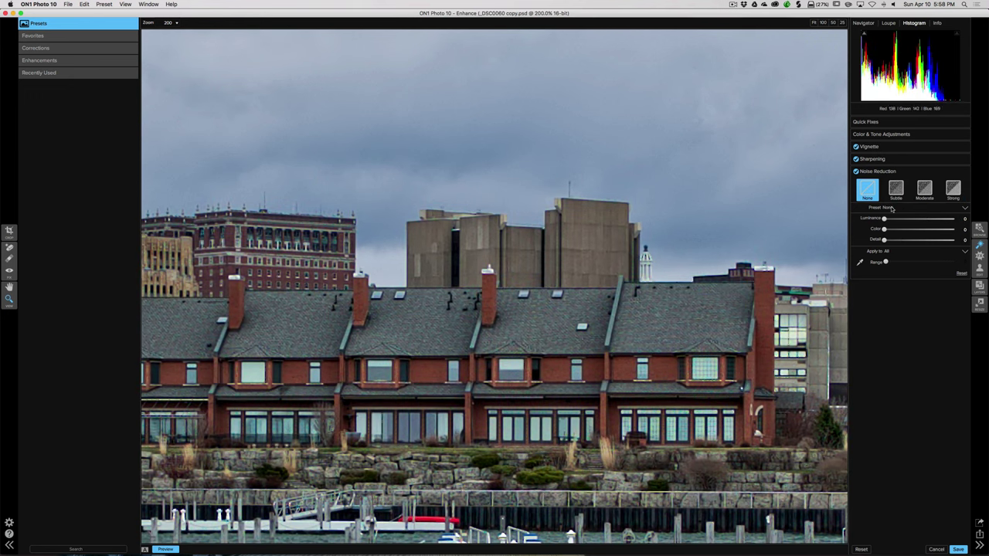
{"action": "left_click", "coordinate": [891, 208]}
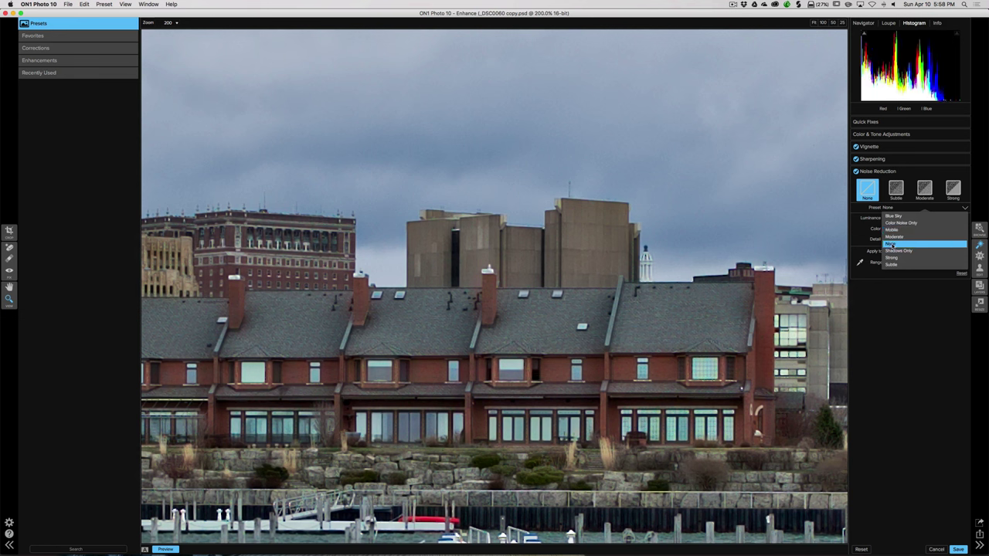
{"action": "left_click", "coordinate": [893, 243]}
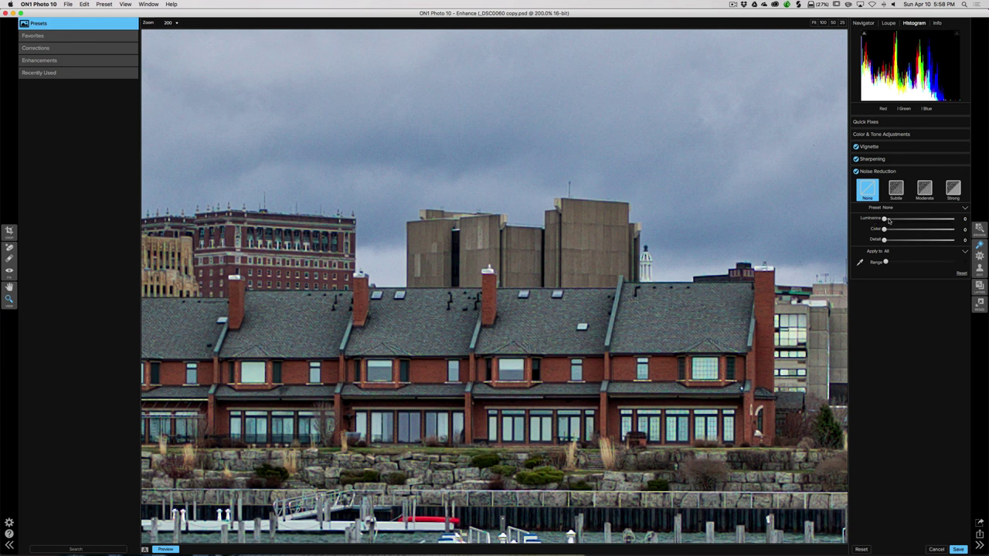
{"action": "left_click_drag", "start_coordinate": [885, 221], "coordinate": [912, 219]}
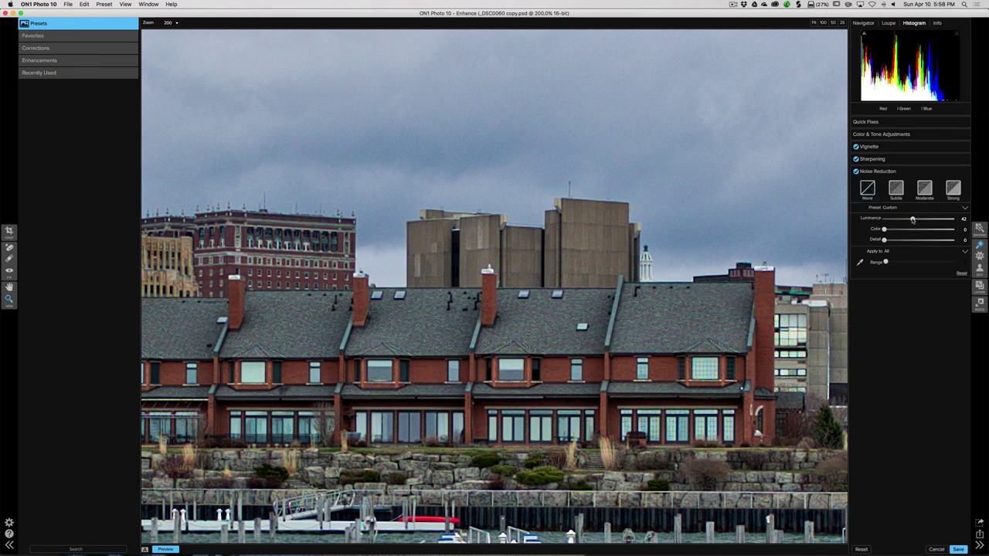
{"action": "left_click_drag", "start_coordinate": [912, 220], "coordinate": [926, 220]}
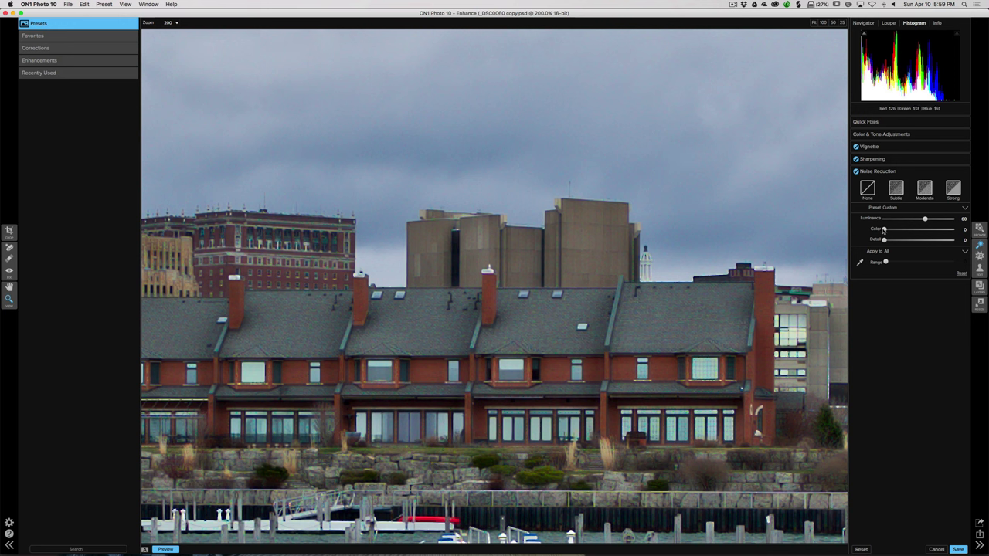
{"action": "left_click_drag", "start_coordinate": [884, 230], "coordinate": [888, 232]}
{"action": "left_click_drag", "start_coordinate": [889, 231], "coordinate": [895, 230]}
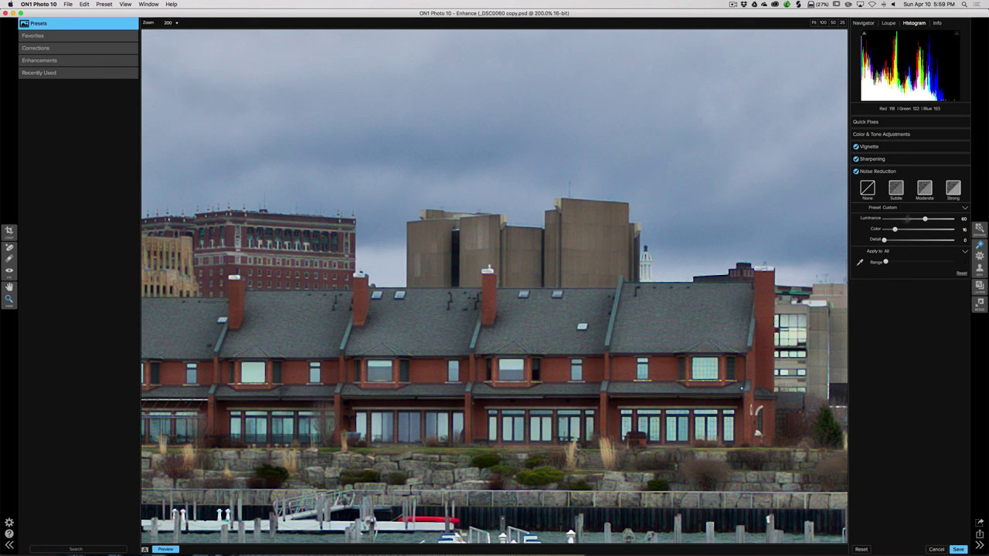
- Try noise reduction Luminance at 100 with Detail at 71 and 58, and set Luminance to 61 and Detail to 31
{"action": "left_click_drag", "start_coordinate": [925, 219], "coordinate": [932, 221]}
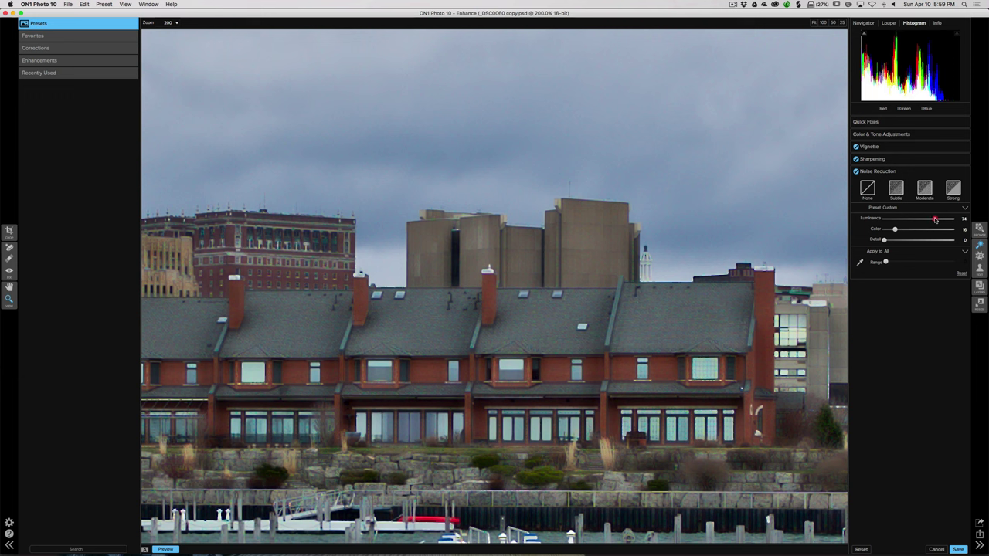
{"action": "left_click_drag", "start_coordinate": [932, 220], "coordinate": [960, 220]}
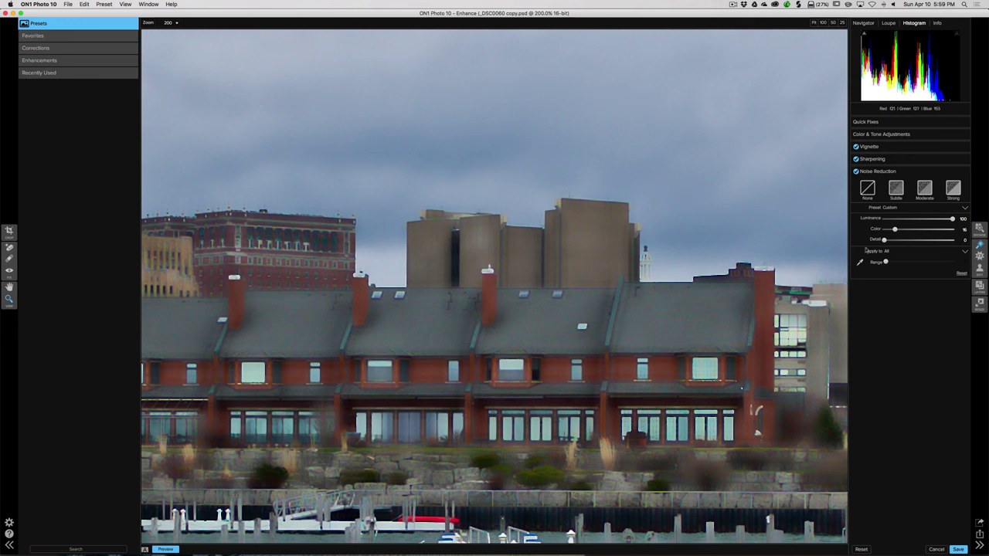
{"action": "mouse_move", "coordinate": [884, 241]}
{"action": "left_mouse_down"}
{"action": "mouse_move", "coordinate": [920, 241]}
{"action": "mouse_move", "coordinate": [884, 241]}
{"action": "left_mouse_up"}
{"action": "left_click_drag", "start_coordinate": [885, 242], "coordinate": [933, 243]}
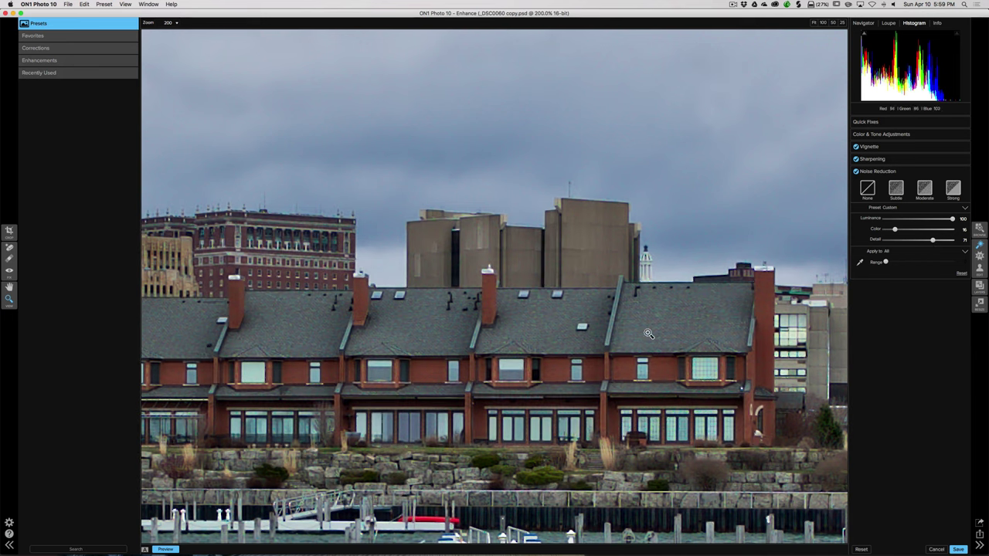
{"action": "left_click_drag", "start_coordinate": [932, 241], "coordinate": [924, 241]}
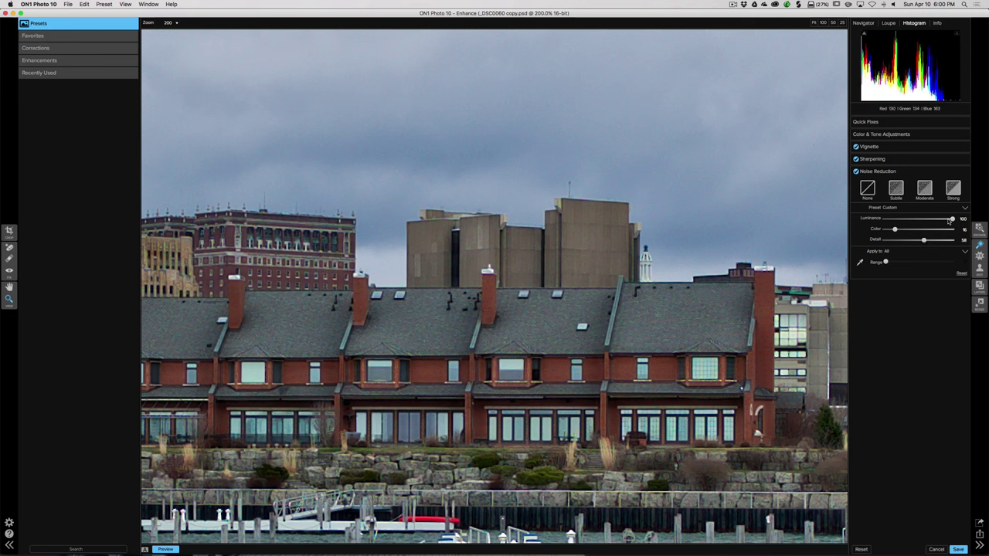
{"action": "left_click_drag", "start_coordinate": [952, 221], "coordinate": [926, 220]}
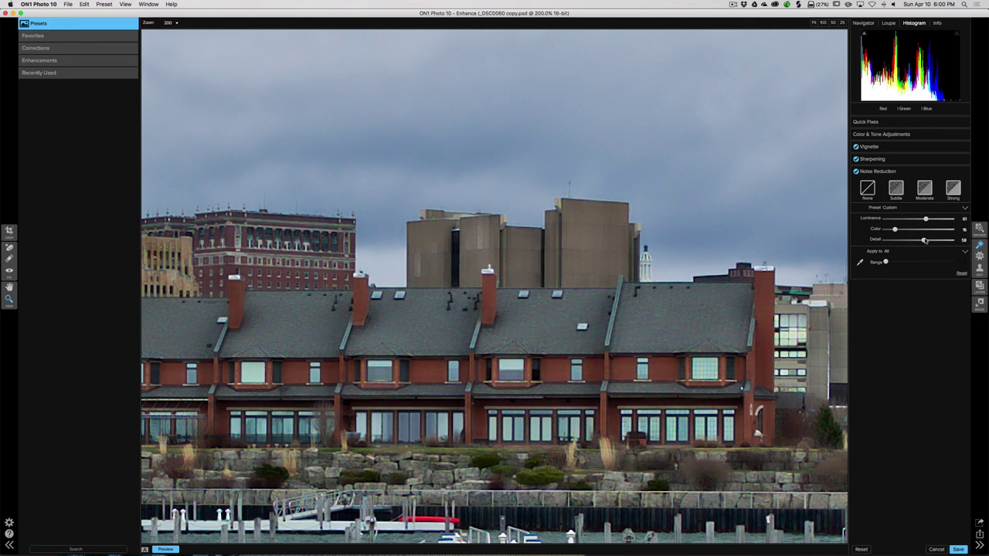
{"action": "left_click_drag", "start_coordinate": [924, 241], "coordinate": [906, 241]}
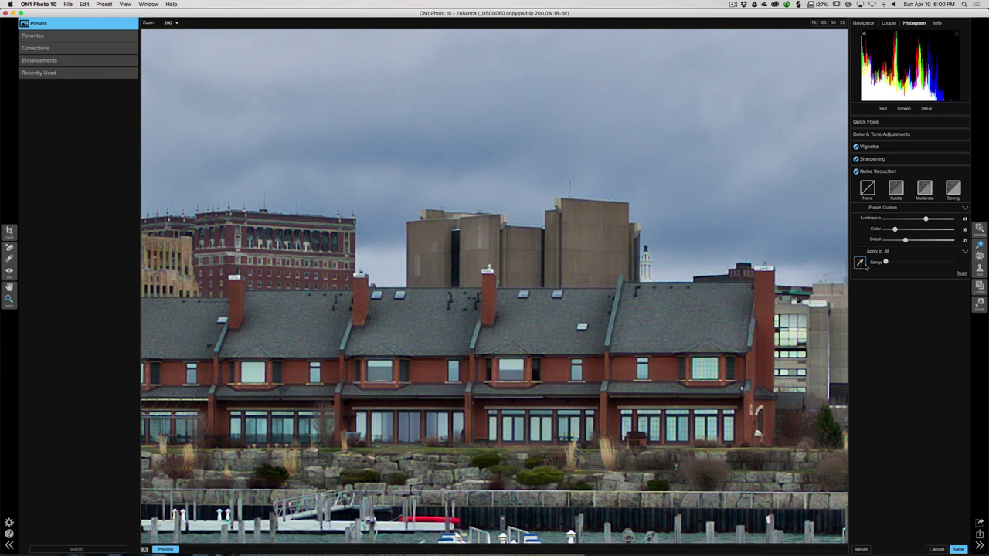
- Limit noise reduction to a color sampled from the sky, try widening its Range, and keep Apply To on Custom
{"action": "left_click", "coordinate": [860, 262]}
{"action": "left_click", "coordinate": [415, 150]}
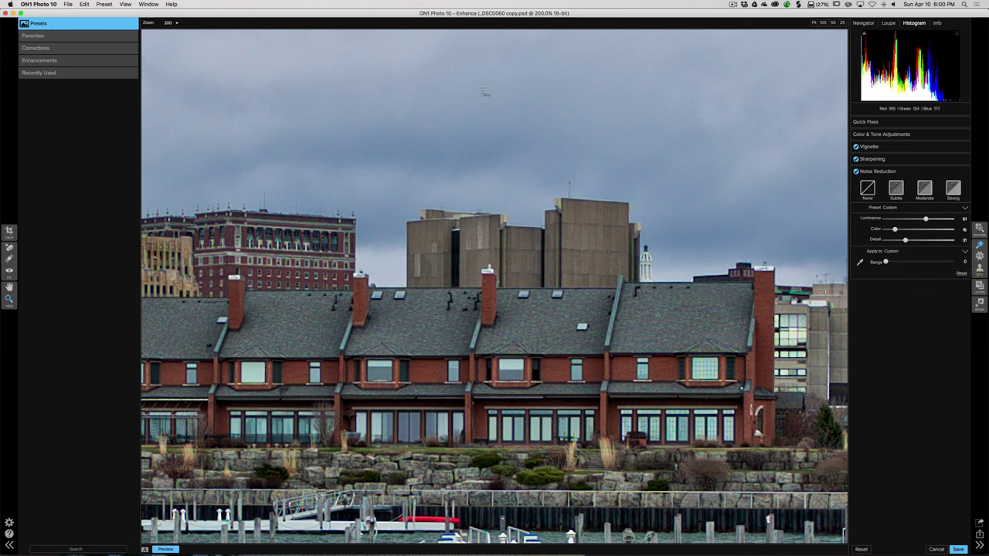
{"action": "left_click_drag", "start_coordinate": [885, 262], "coordinate": [913, 263]}
{"action": "double_click", "coordinate": [911, 262]}
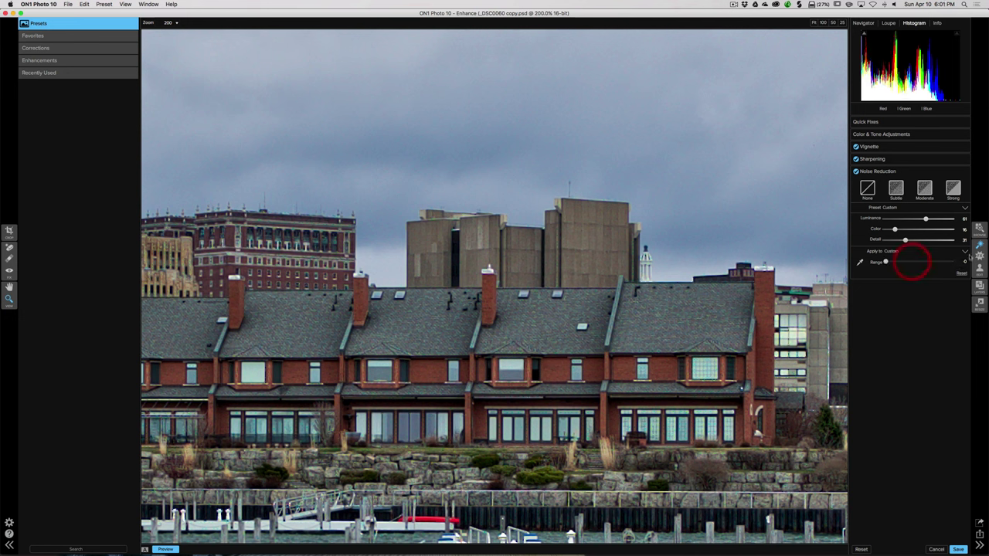
{"action": "left_click", "coordinate": [887, 252]}
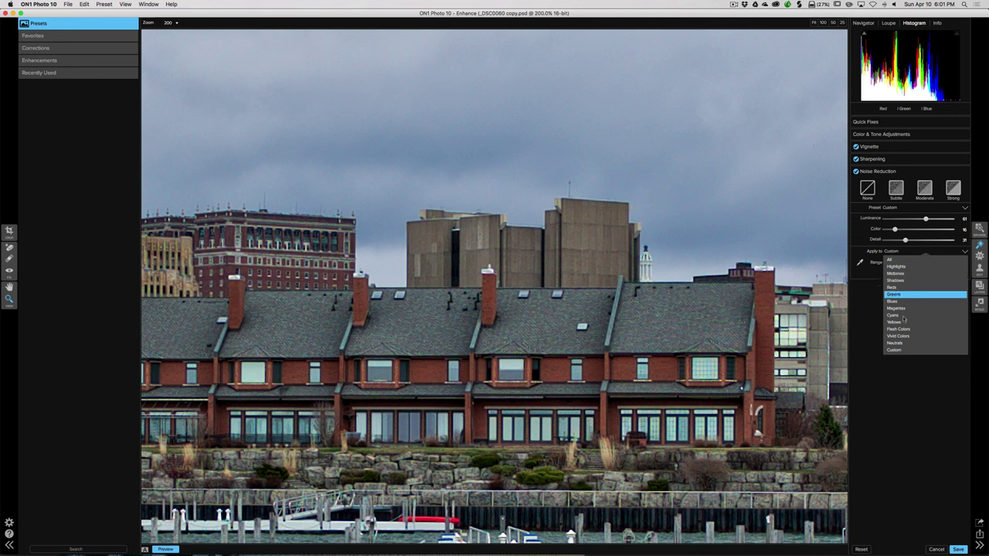
{"action": "left_click", "coordinate": [895, 352]}
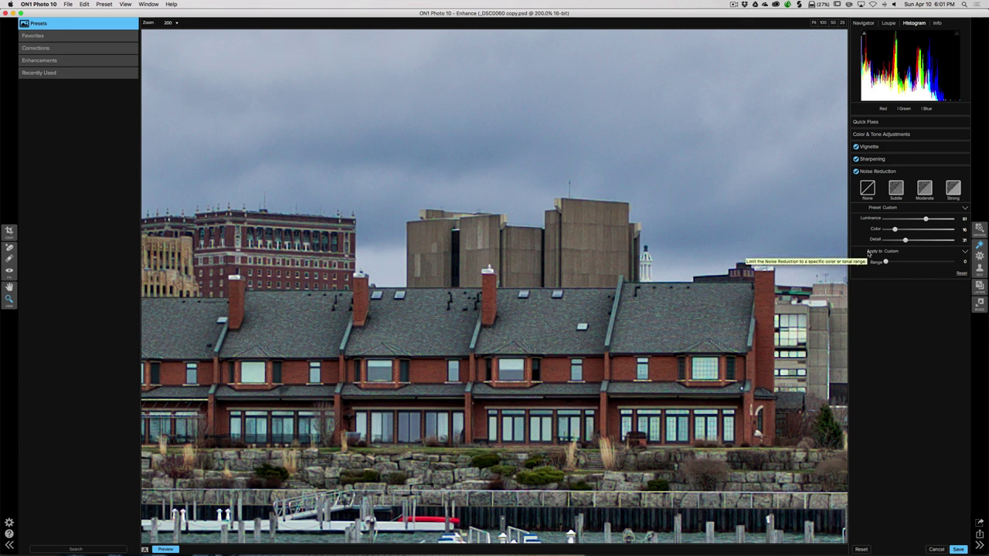
- Fit the waterfront photo to the view, compare it with the original, and save the enhanced version
{"action": "left_click", "coordinate": [813, 24]}
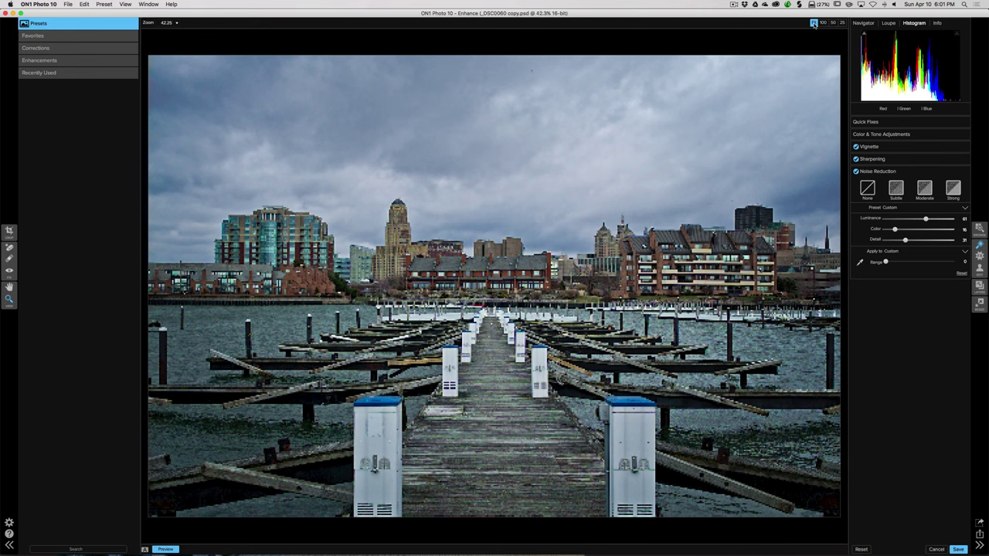
{"action": "left_click", "coordinate": [908, 171]}
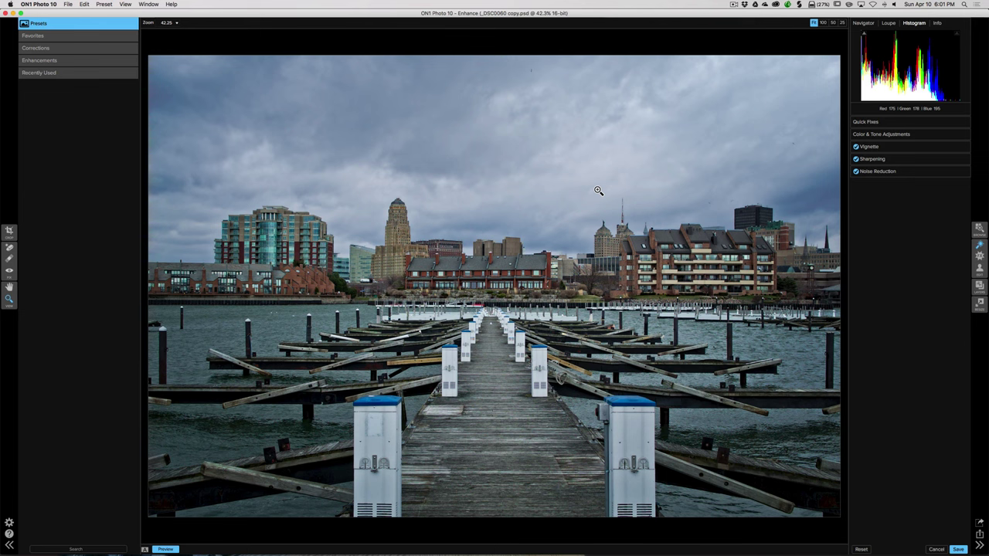
{"action": "key", "text": "backslash"}
{"action": "key", "text": "backslash"}
{"action": "left_click", "coordinate": [958, 550]}
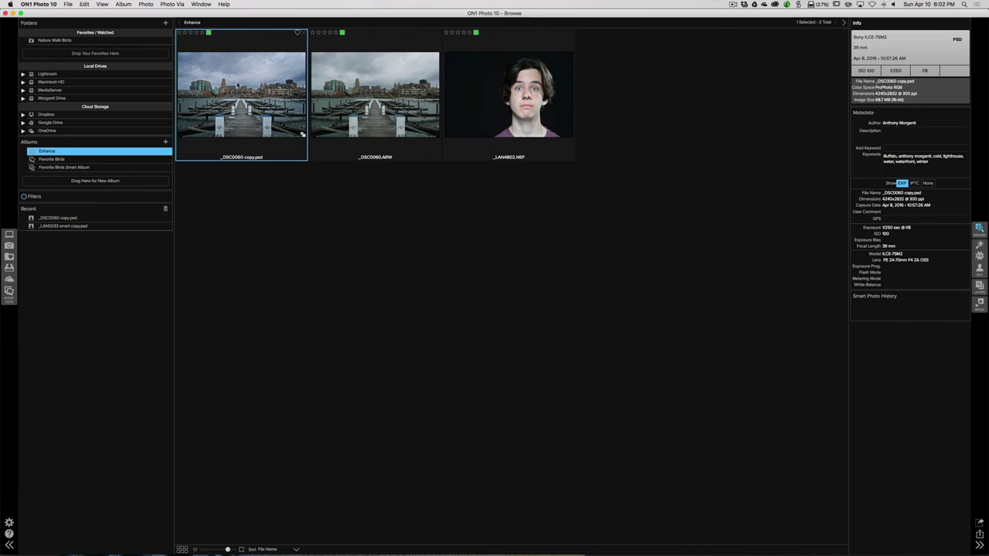
- Open the portrait _LAN4802.NEF in Enhance as a Photoshop copy in ProPhoto RGB, 16-bit, 300 pixels/inch
{"action": "left_click", "coordinate": [390, 103]}
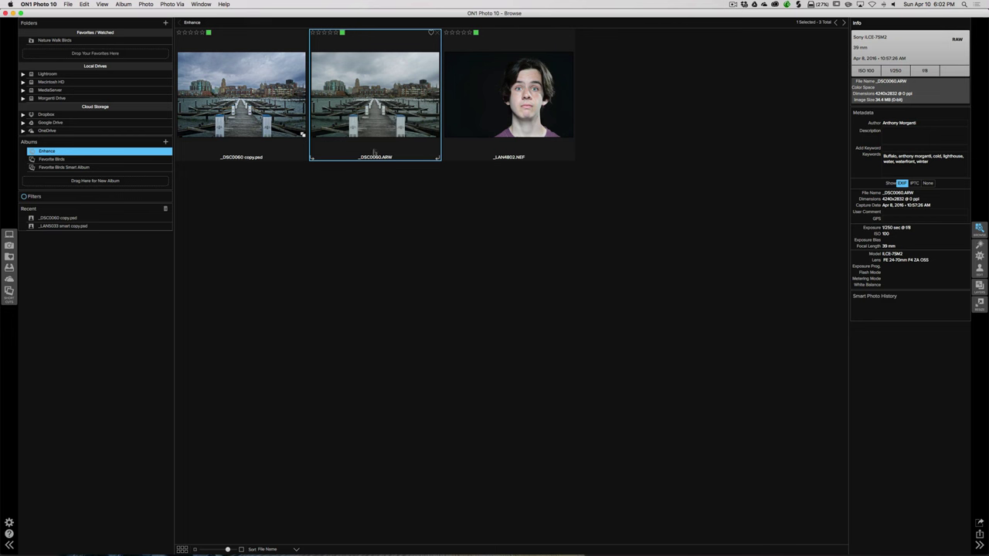
{"action": "left_click", "coordinate": [544, 100]}
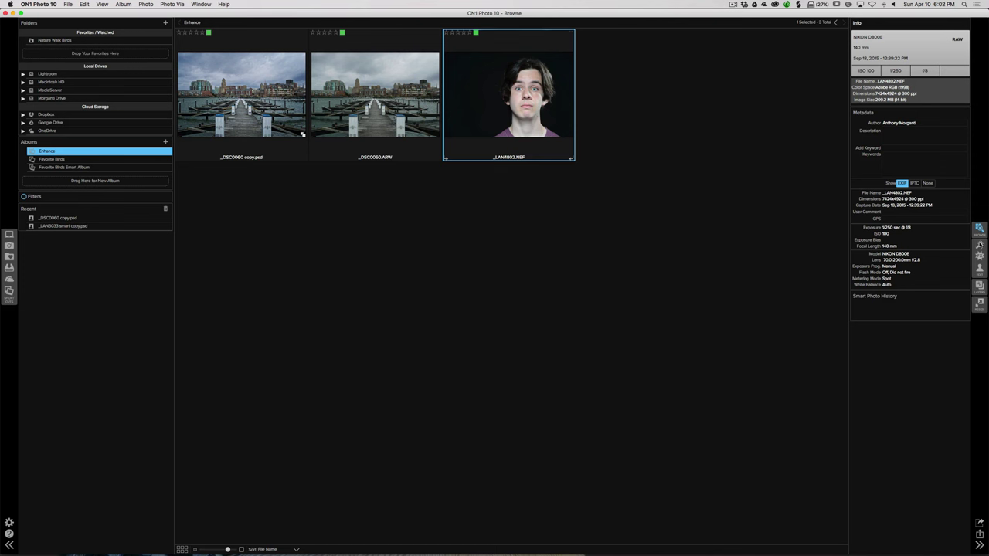
{"action": "left_click", "coordinate": [979, 244]}
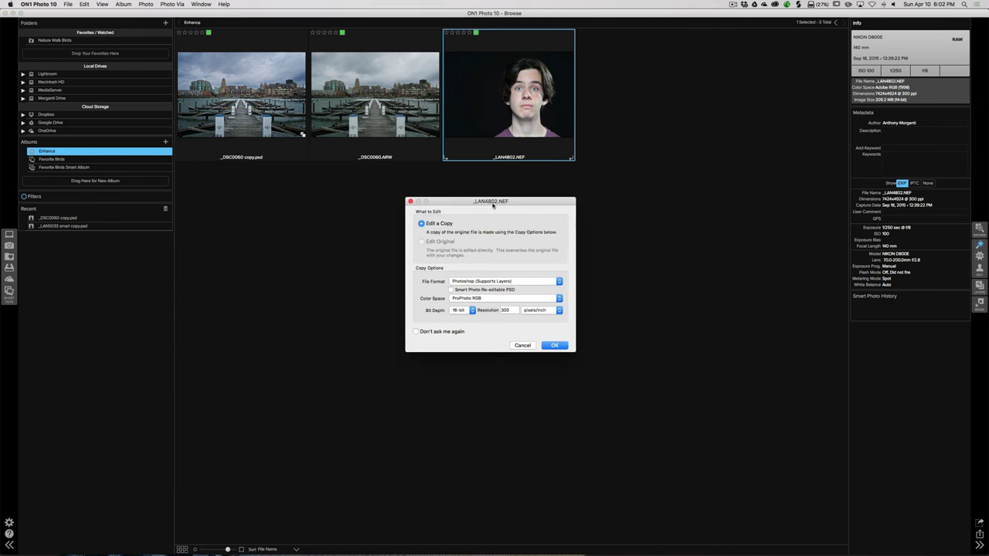
{"action": "left_click_drag", "start_coordinate": [523, 203], "coordinate": [593, 97]}
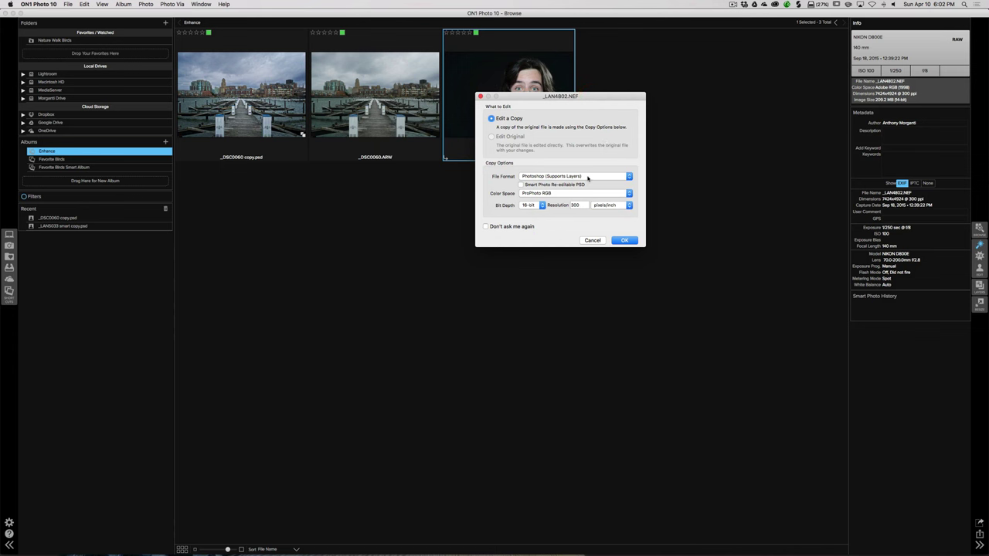
{"action": "left_click", "coordinate": [624, 241]}
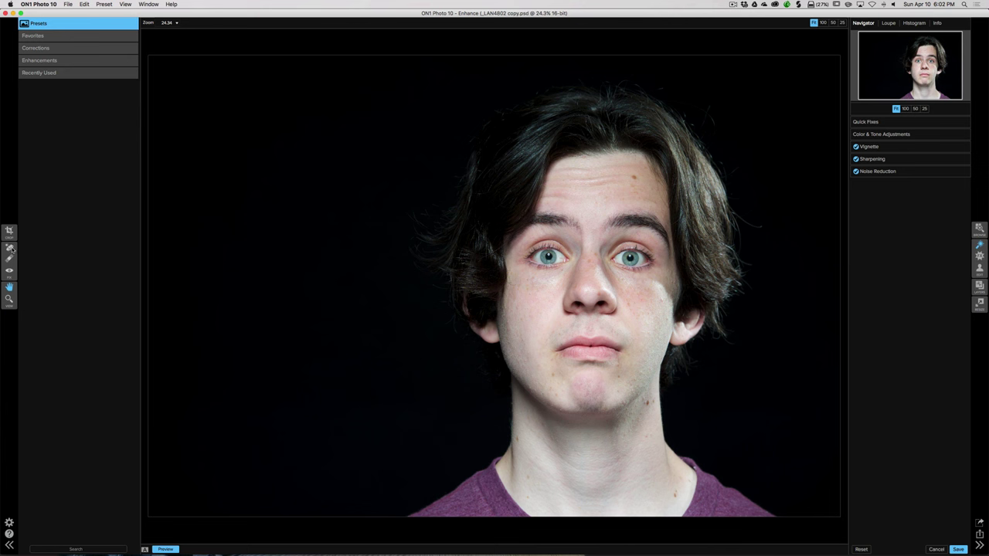
- Brush over the blemishes on the portrait's forehead, neck and jaw with the blemish removal tool
{"action": "left_click", "coordinate": [9, 247]}
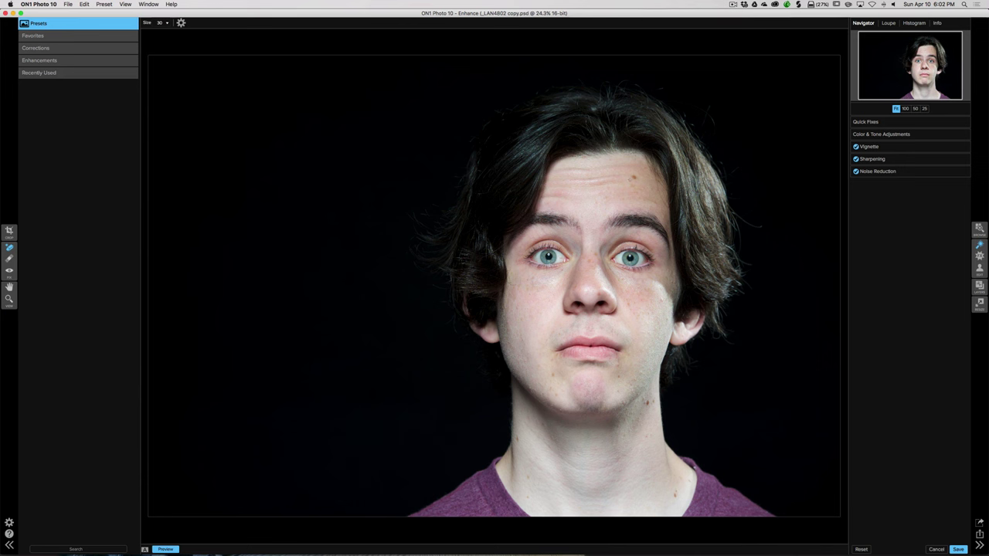
{"action": "key", "text": "bracketright"}
{"action": "left_click", "coordinate": [623, 187]}
{"action": "left_click", "coordinate": [634, 178]}
{"action": "left_click", "coordinate": [631, 185]}
{"action": "left_click_drag", "start_coordinate": [655, 402], "coordinate": [641, 400]}
{"action": "left_click", "coordinate": [553, 374]}
- Try a very small brush size and a size of 500, and set the brush size to 300
{"action": "left_click", "coordinate": [159, 22]}
{"action": "type", "text": "30"}
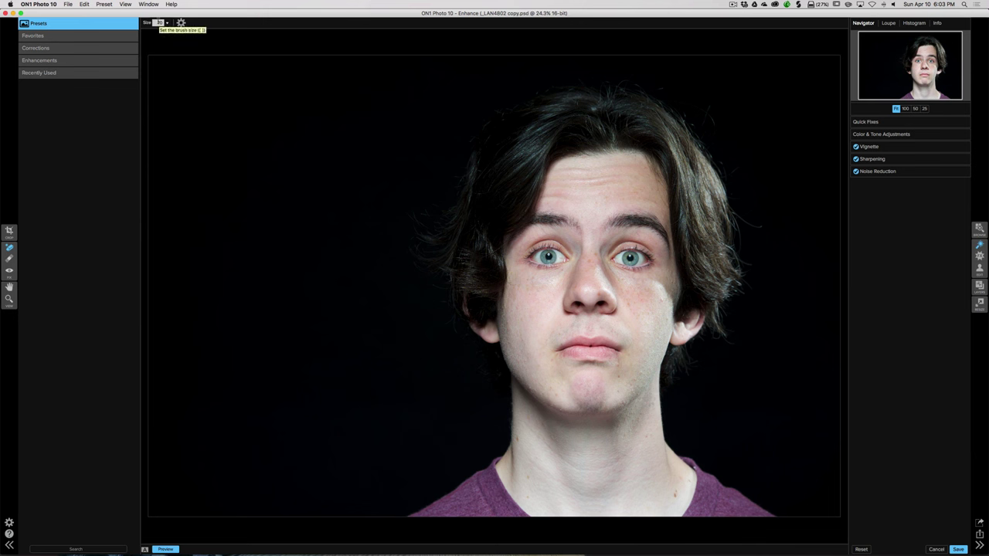
{"action": "key", "text": "Escape"}
{"action": "left_click_drag", "start_coordinate": [146, 23], "coordinate": [131, 20]}
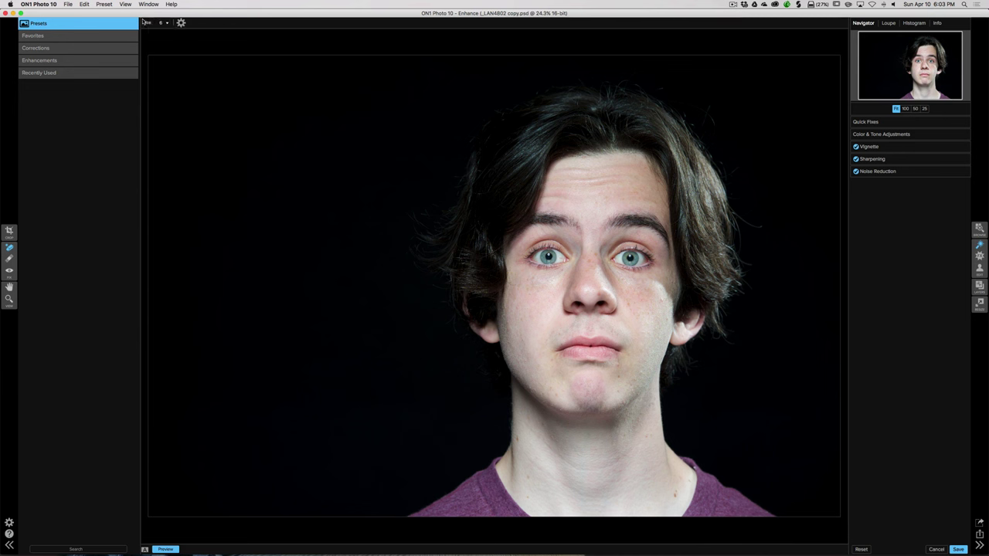
{"action": "left_click_drag", "start_coordinate": [143, 23], "coordinate": [199, 22]}
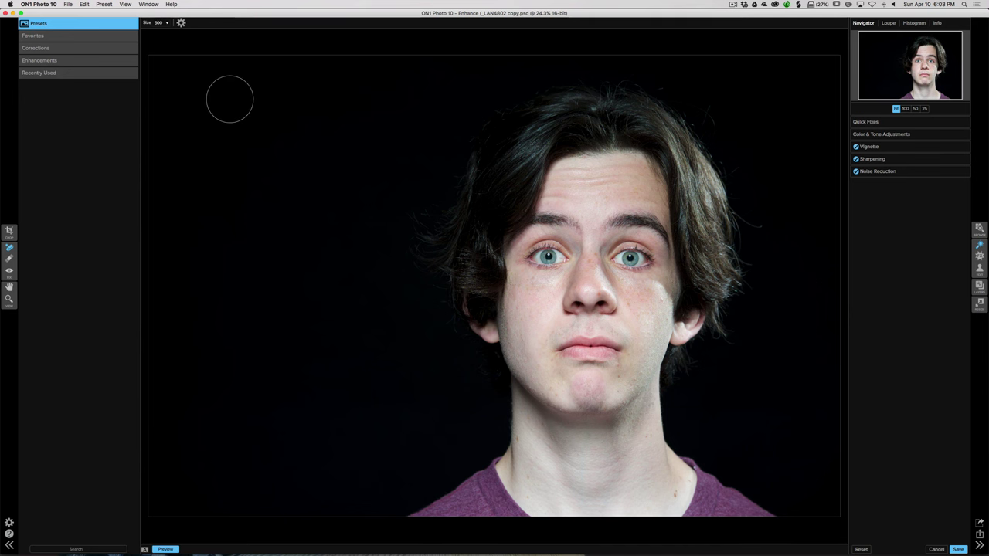
{"action": "left_click", "coordinate": [166, 24]}
{"action": "left_click_drag", "start_coordinate": [164, 30], "coordinate": [147, 31]}
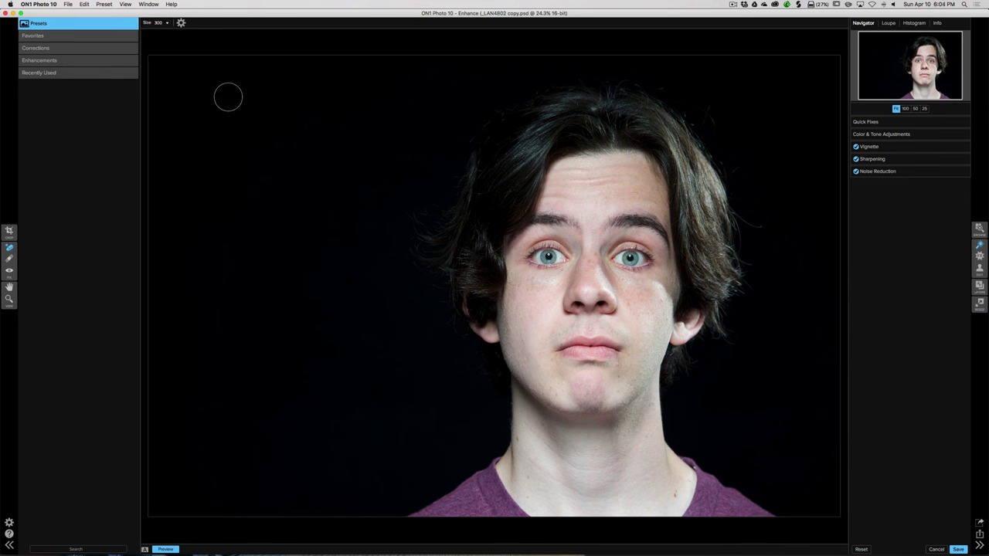
- Step the brush size down and up, and leave it at 100
{"action": "key", "text": "bracketleft"}
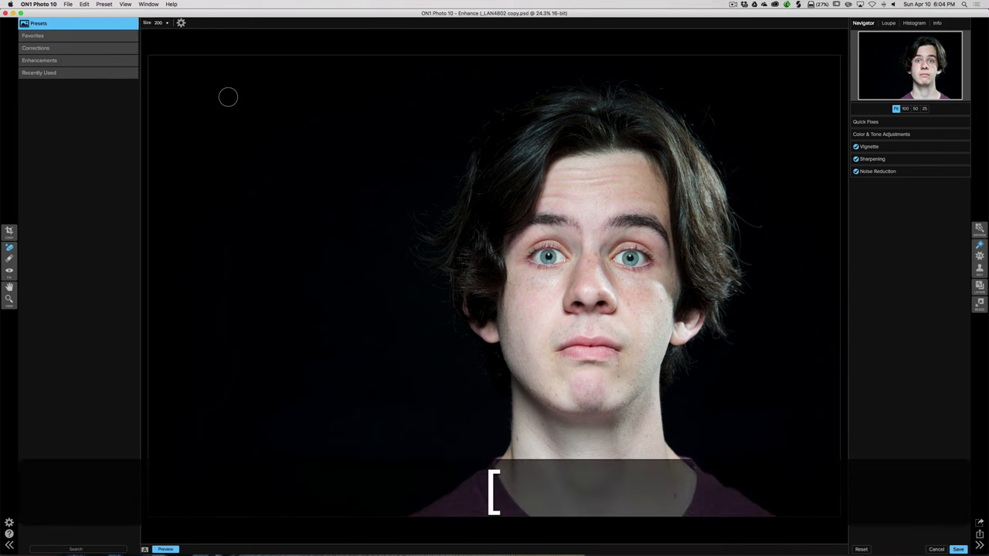
{"action": "key", "text": "bracketright"}
{"action": "key", "text": "bracketright"}
{"action": "key", "text": "bracketright"}
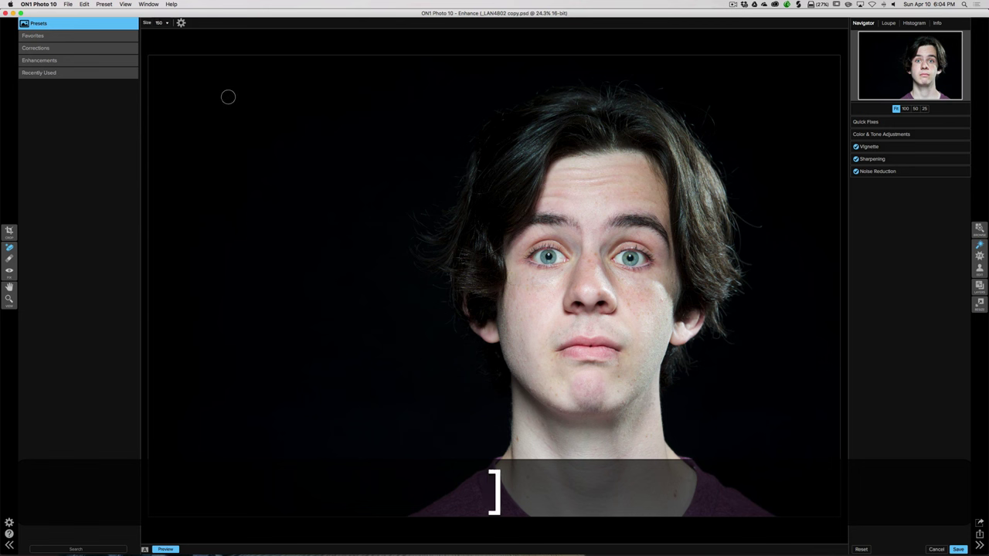
{"action": "key", "text": "bracketleft"}
{"action": "key", "text": "bracketleft"}
{"action": "key", "text": "bracketleft"}
{"action": "key", "text": "bracketleft"}
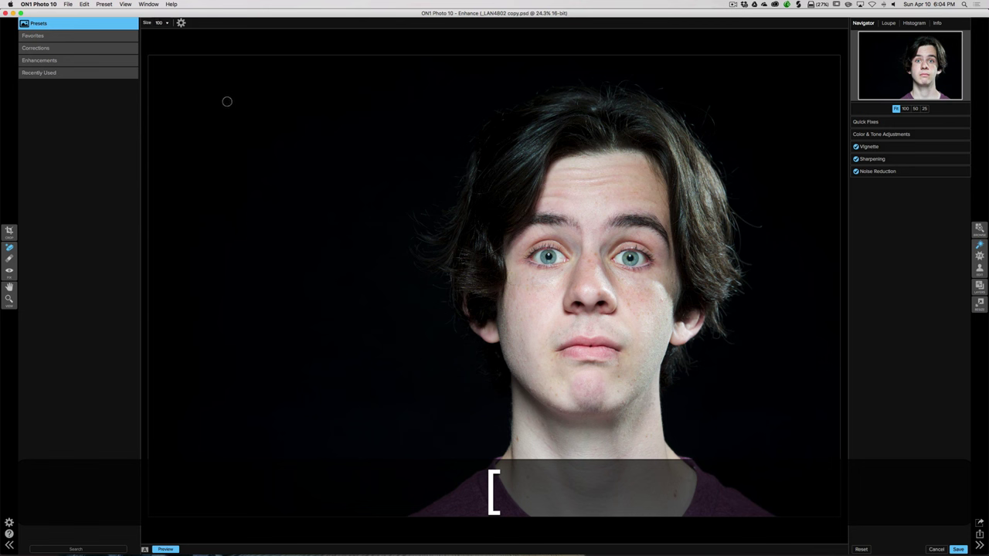
- View the brush's Pressure Adjusts Size option without changing it, and switch to the retouch brush with feather and opacity settings
{"action": "left_click", "coordinate": [181, 22]}
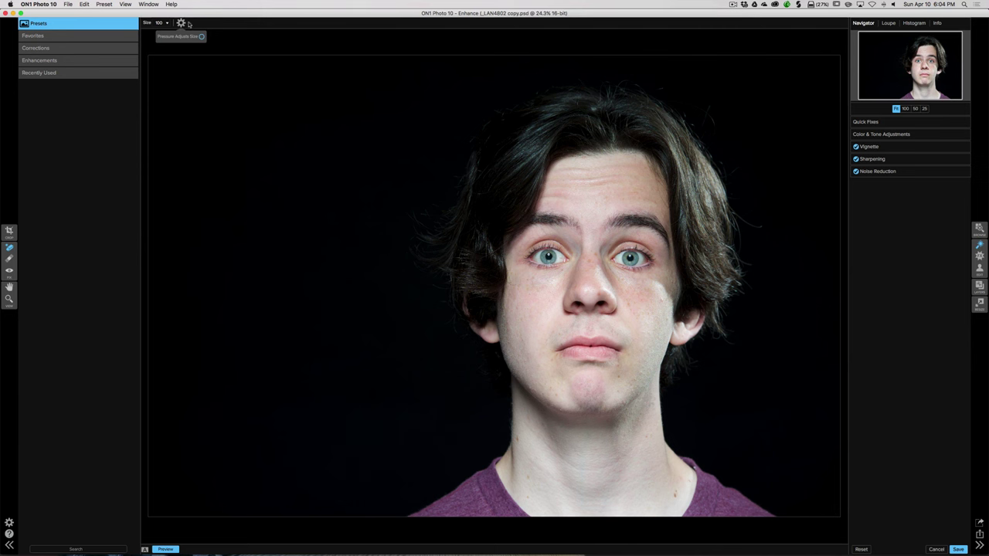
{"action": "left_click", "coordinate": [189, 23]}
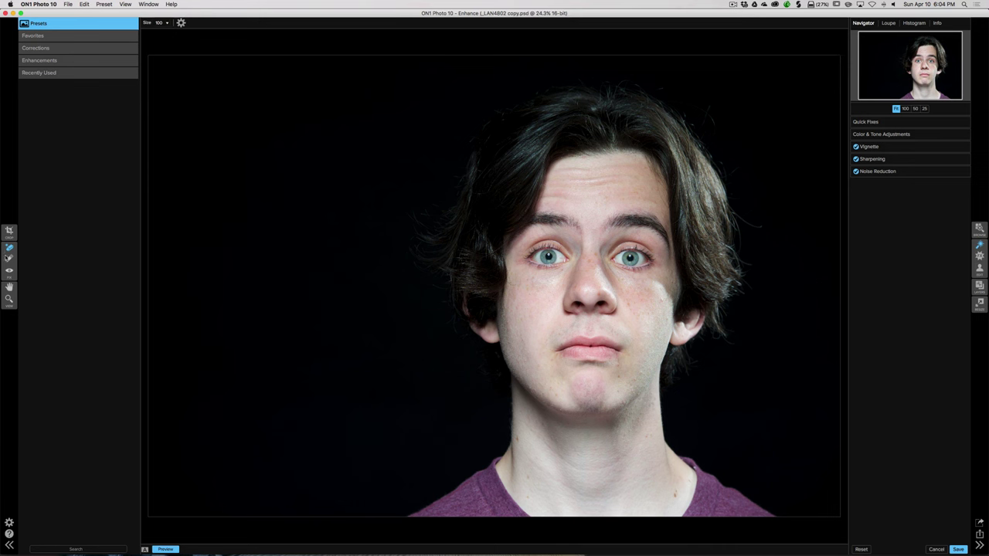
{"action": "left_click", "coordinate": [9, 259]}
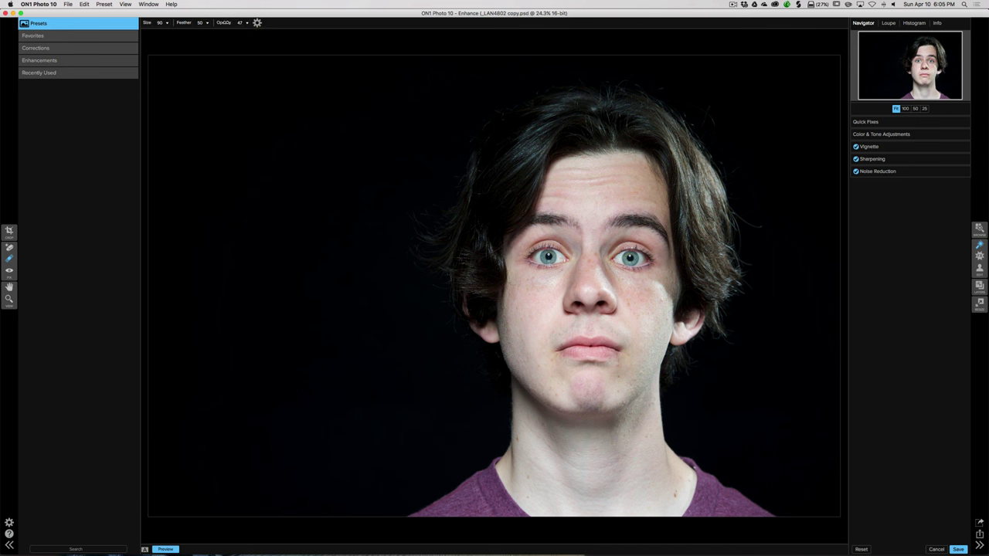
- Set the retouch brush's opacity to 22 and its size to 70 for close work around the portrait's eyes
{"action": "left_click_drag", "start_coordinate": [223, 22], "coordinate": [217, 21]}
{"action": "left_click_drag", "start_coordinate": [214, 22], "coordinate": [210, 22]}
{"action": "left_click", "coordinate": [906, 109]}
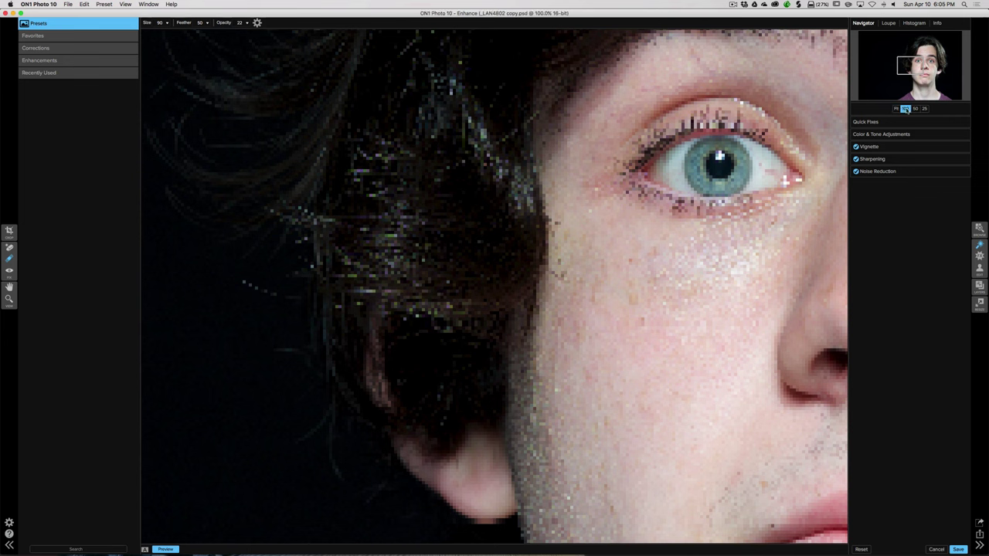
{"action": "key", "text": "space"}
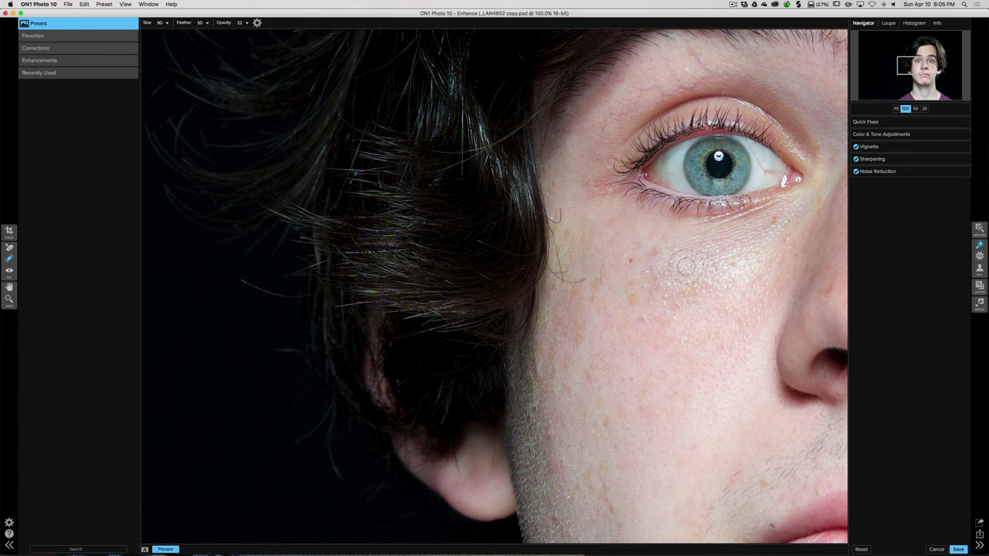
{"action": "key", "text": "space"}
{"action": "left_click_drag", "start_coordinate": [711, 260], "coordinate": [576, 282]}
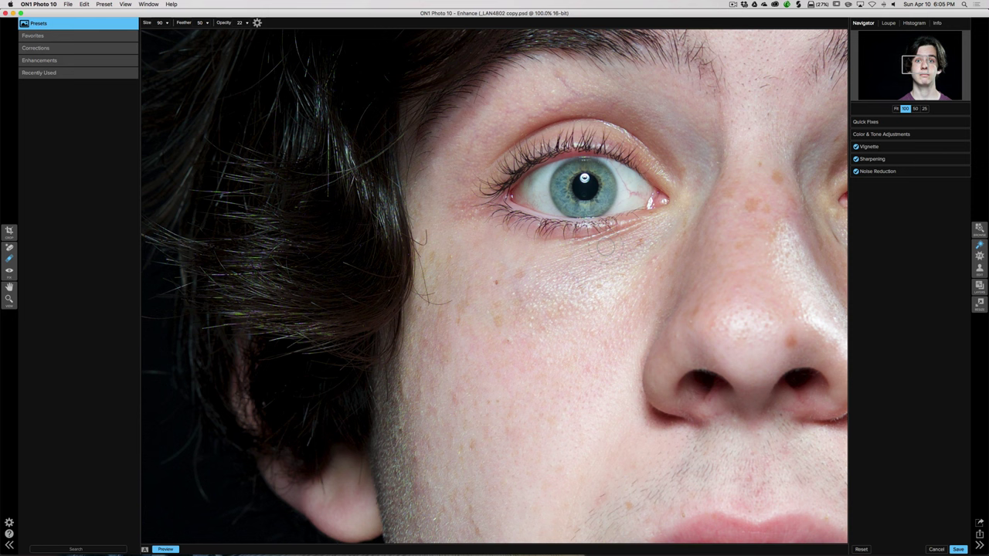
{"action": "key", "text": "bracketleft"}
{"action": "key", "text": "bracketleft"}
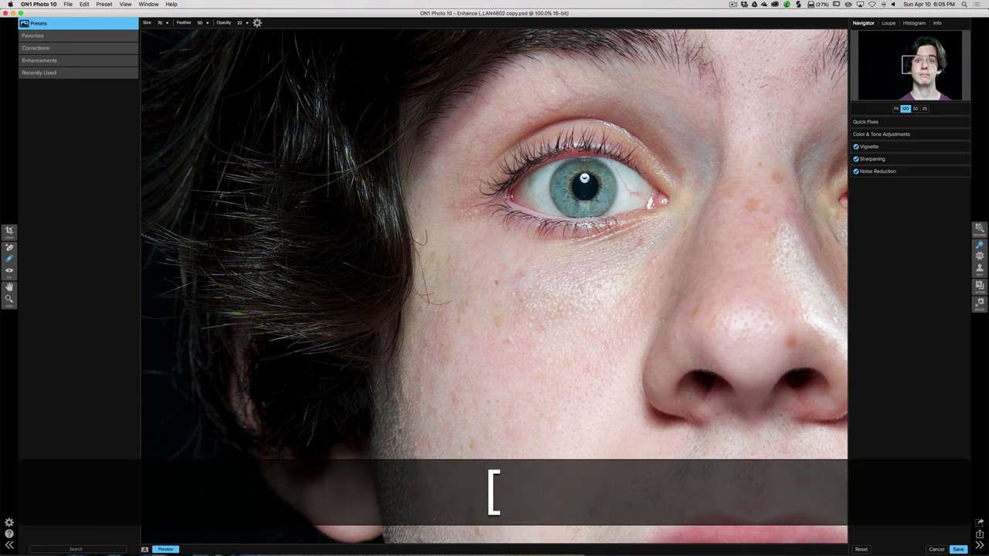
- Brush repeatedly over the wrinkles under the eye on the image's left side and compare the result with the original
{"action": "left_click_drag", "start_coordinate": [643, 222], "coordinate": [550, 247]}
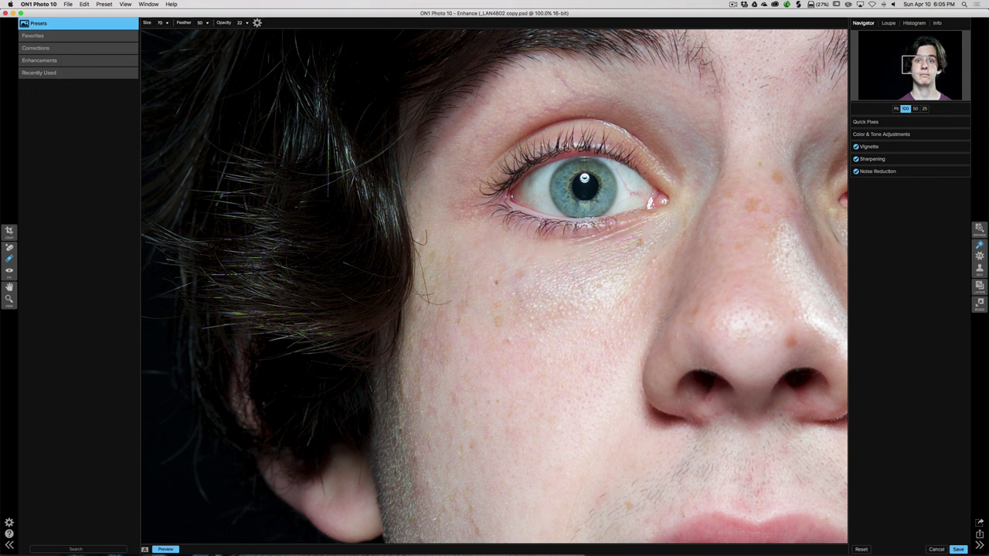
{"action": "left_click_drag", "start_coordinate": [639, 226], "coordinate": [566, 245]}
{"action": "left_click_drag", "start_coordinate": [629, 231], "coordinate": [573, 243]}
{"action": "key", "text": "backslash"}
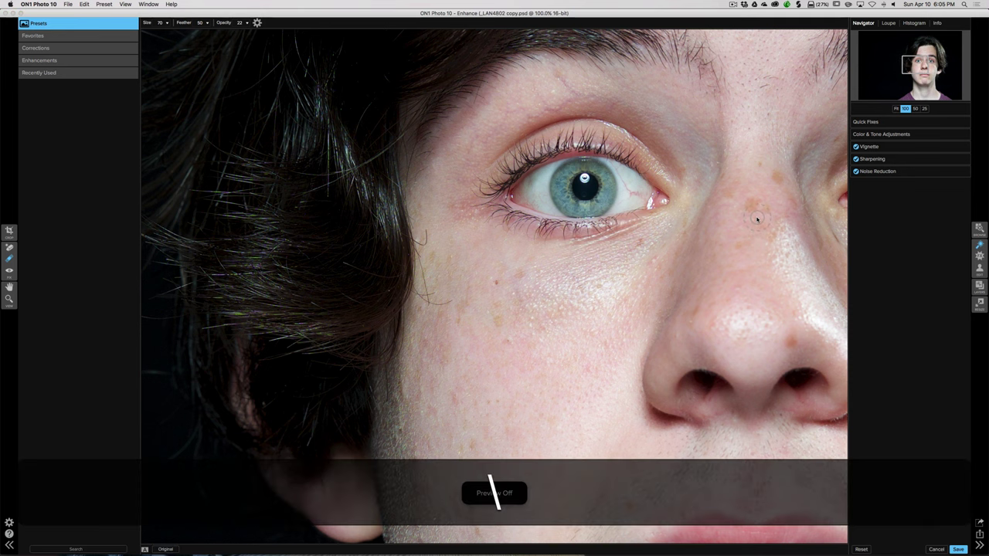
{"action": "key", "text": "backslash"}
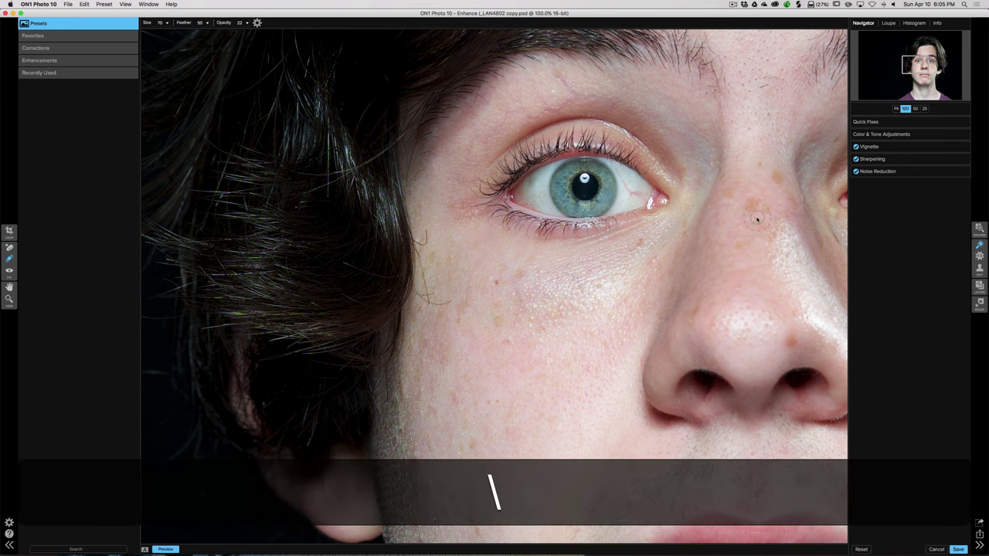
{"action": "key", "text": "backslash"}
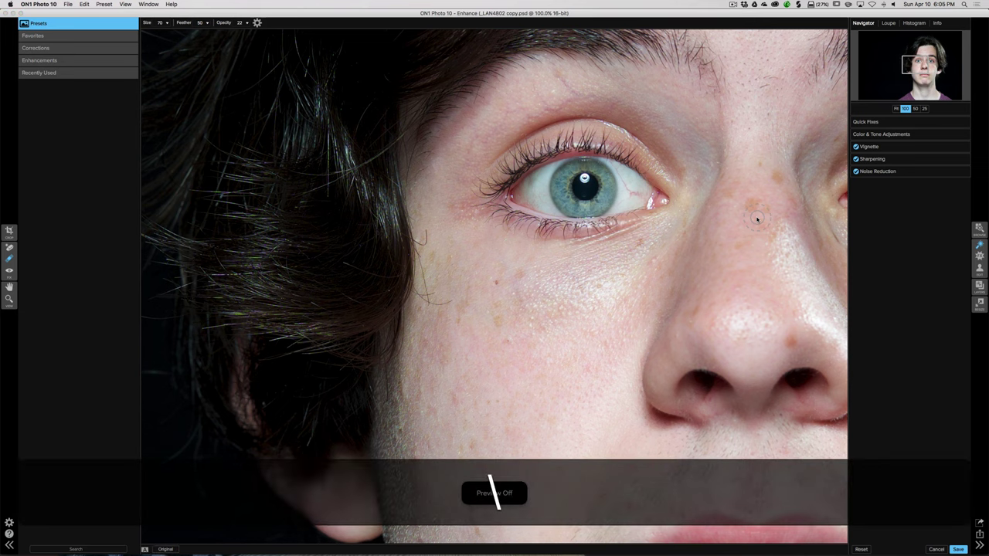
{"action": "key", "text": "backslash"}
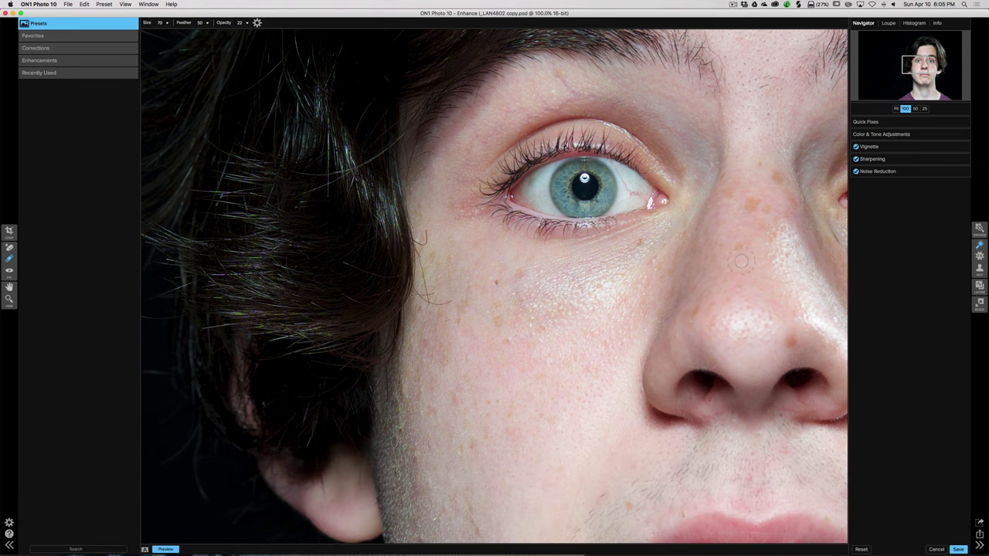
- Soften the lines under the eye on the image's right side with several retouch strokes and compare with the original
{"action": "key", "text": "space"}
{"action": "left_click_drag", "start_coordinate": [740, 261], "coordinate": [462, 289]}
{"action": "mouse_move", "coordinate": [581, 259]}
{"action": "left_mouse_down"}
{"action": "mouse_move", "coordinate": [649, 289]}
{"action": "mouse_move", "coordinate": [714, 292]}
{"action": "left_mouse_up"}
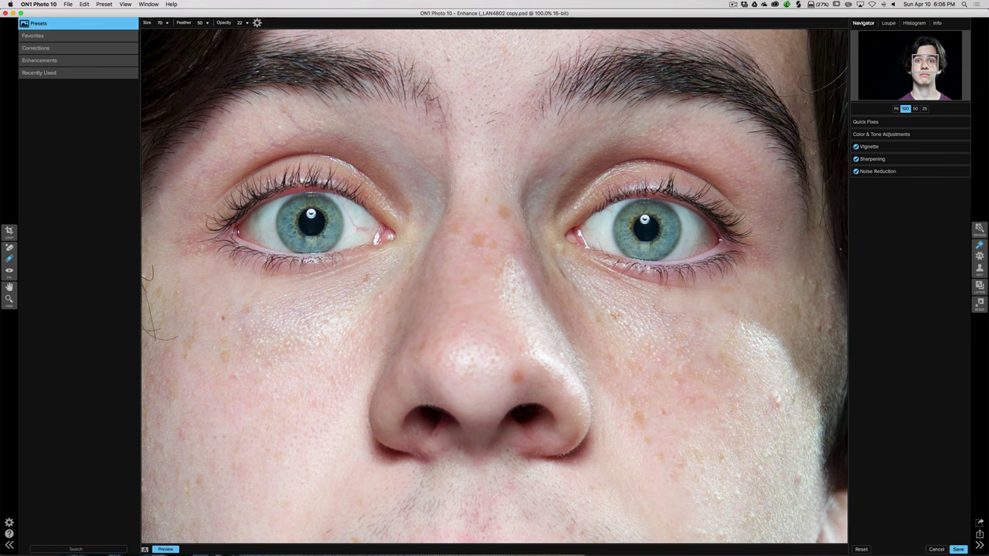
{"action": "mouse_move", "coordinate": [579, 257]}
{"action": "left_mouse_down"}
{"action": "mouse_move", "coordinate": [606, 273]}
{"action": "mouse_move", "coordinate": [730, 292]}
{"action": "left_mouse_up"}
{"action": "left_click_drag", "start_coordinate": [593, 265], "coordinate": [684, 290]}
{"action": "key", "text": "backslash"}
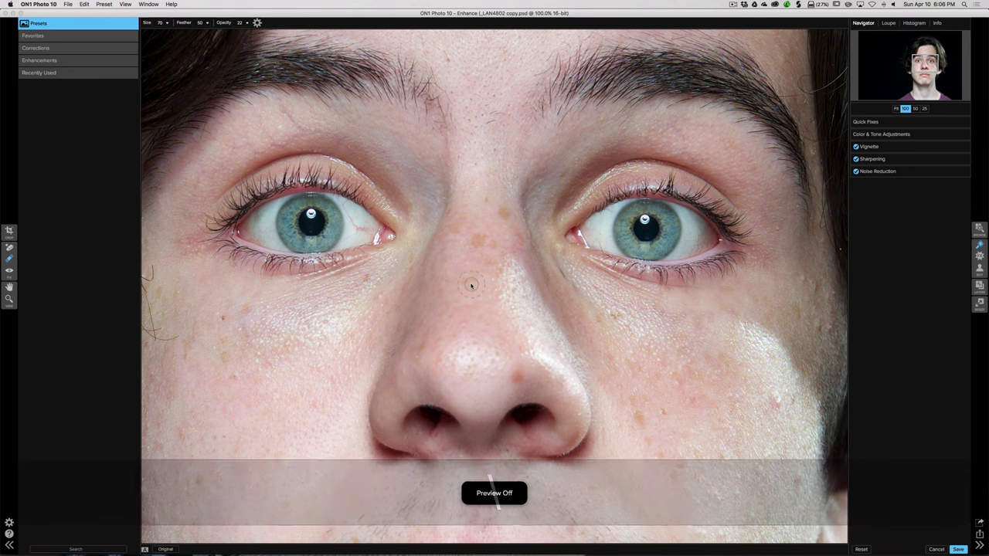
{"action": "key", "text": "backslash"}
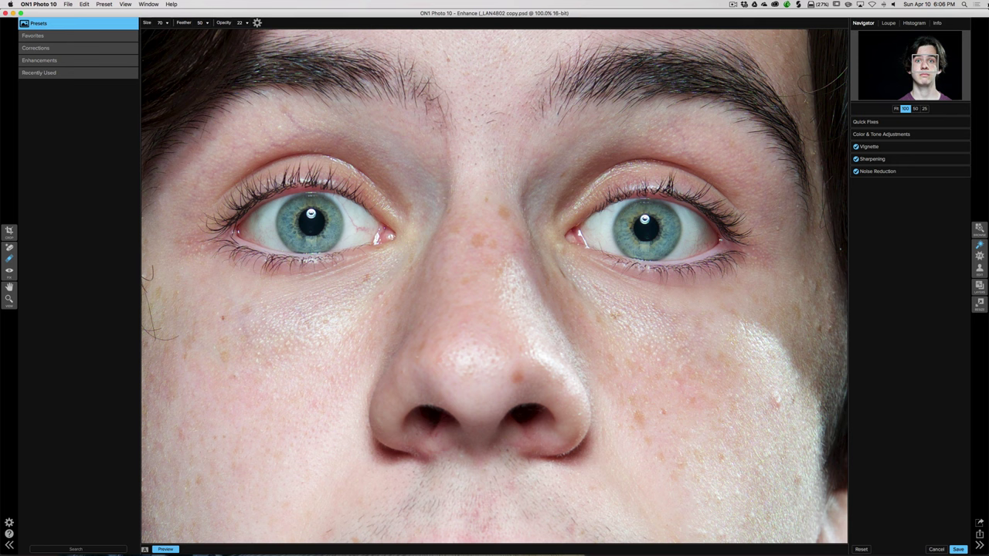
- Fit the whole portrait in view and try the Red Eye tool on the eye on the image's left side
{"action": "left_click", "coordinate": [895, 108]}
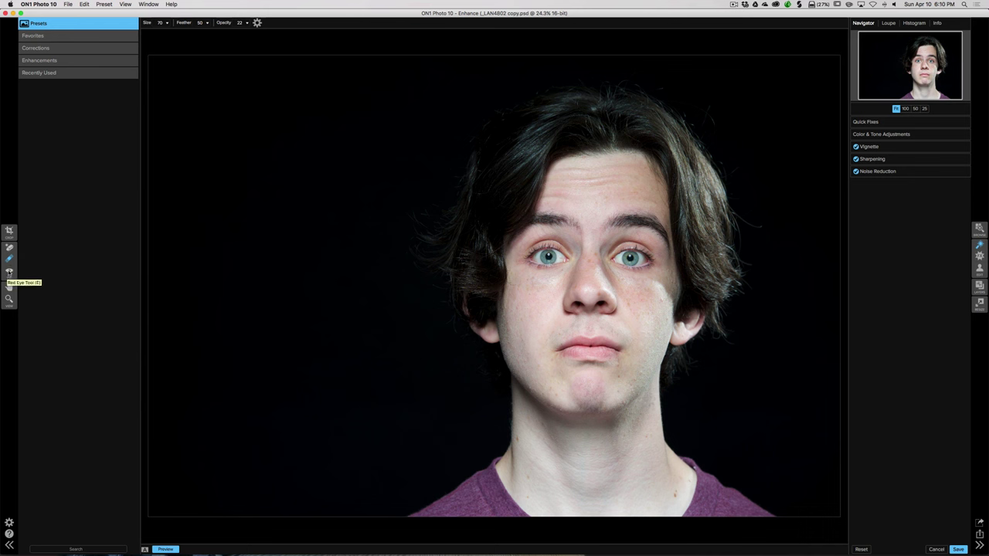
{"action": "left_click", "coordinate": [9, 272]}
{"action": "left_click", "coordinate": [10, 271]}
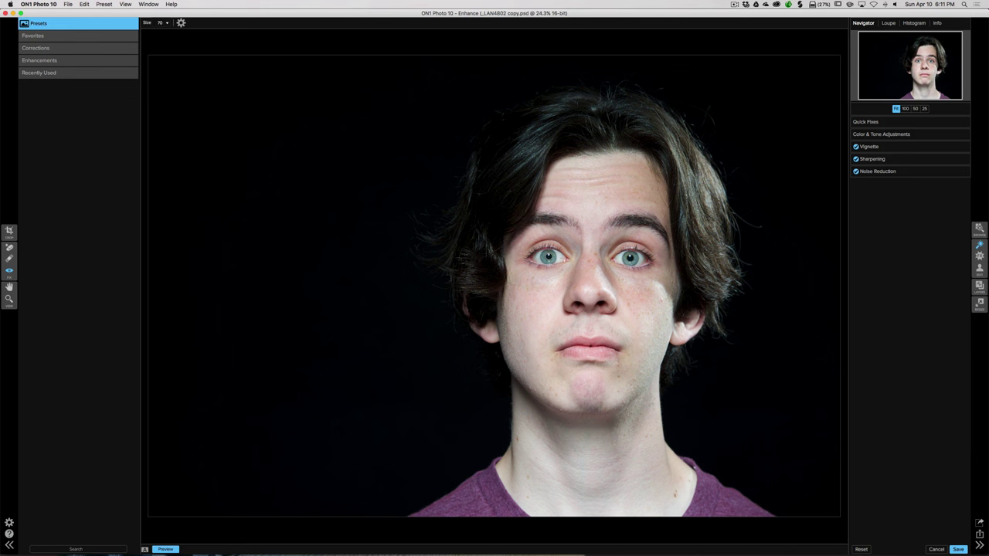
{"action": "left_click", "coordinate": [549, 257]}
- Set the Red Eye tool's size to 80 and save the retouched portrait
{"action": "key", "text": "bracketright"}
{"action": "key", "text": "bracketleft"}
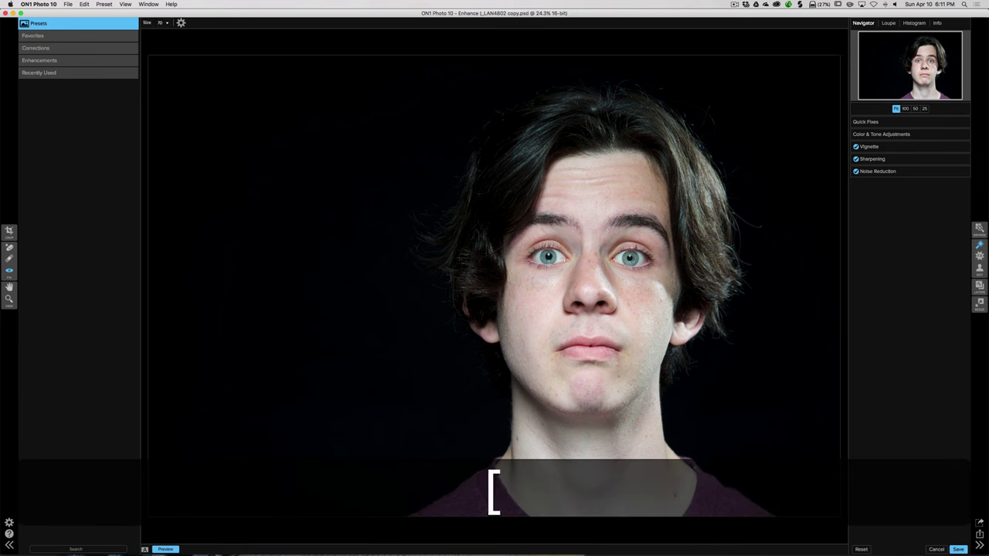
{"action": "key", "text": "bracketright"}
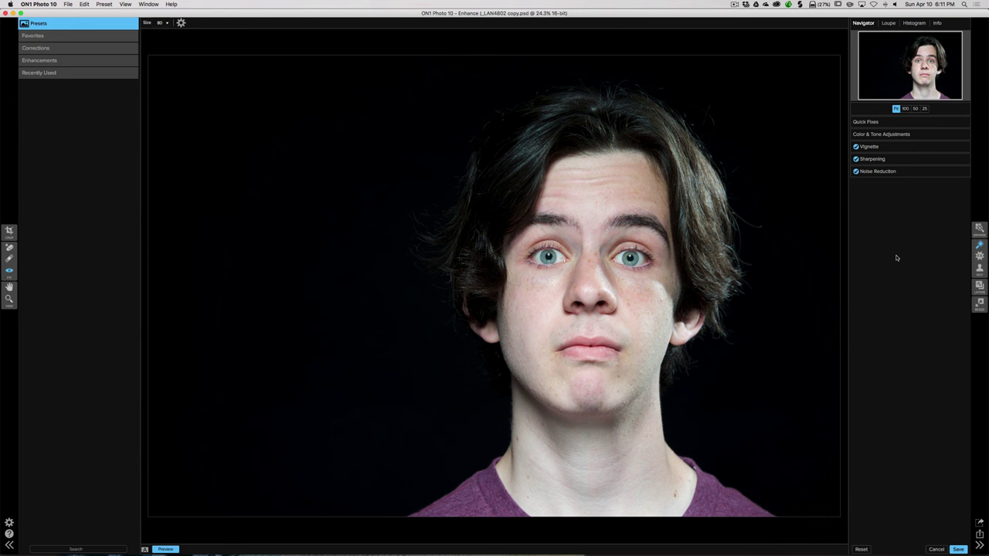
{"action": "left_click", "coordinate": [958, 549]}
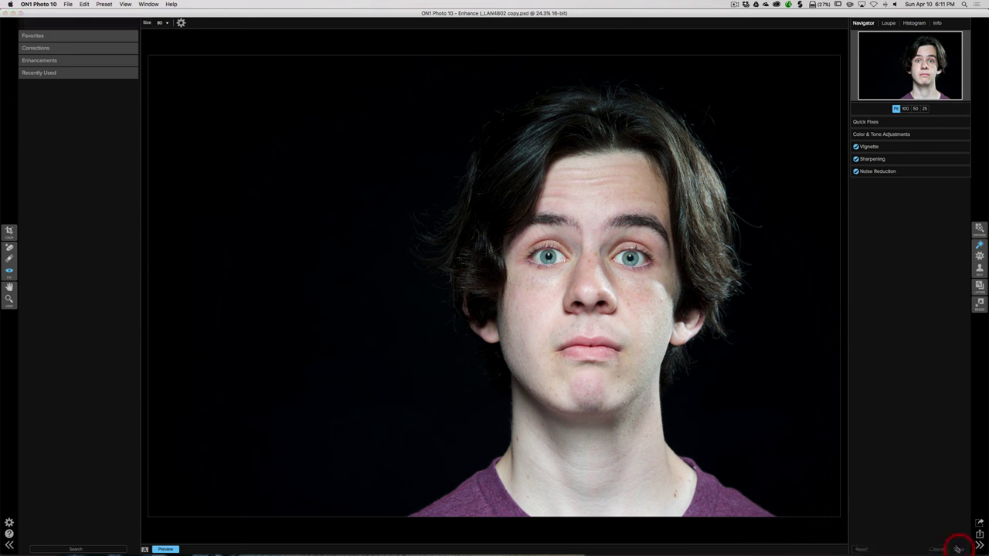